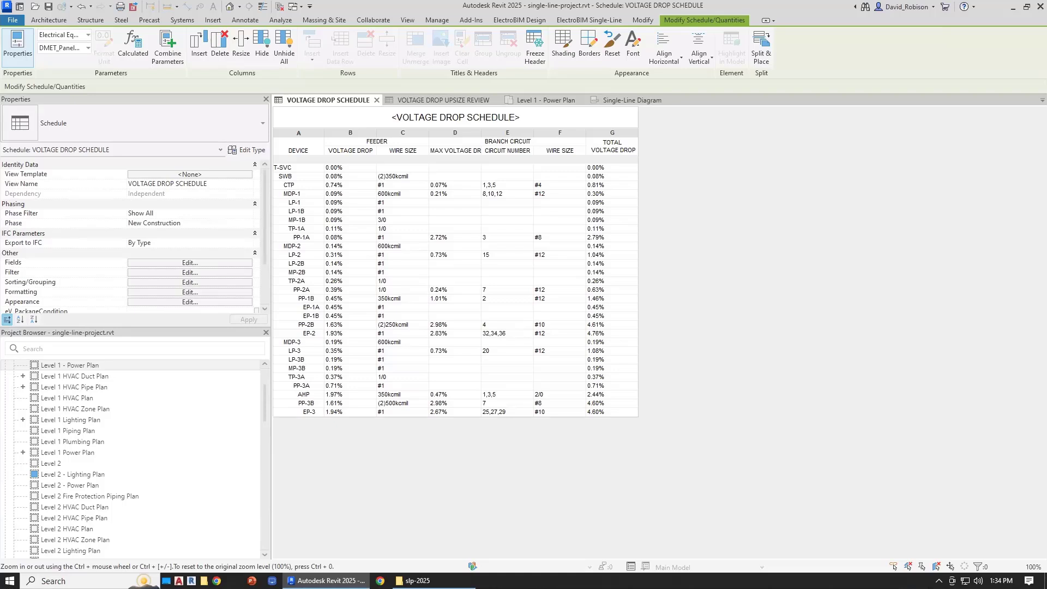
# Review the distribution tree and the T-SVC transformer's definition in the Panel Edit dialog.
pyautogui.click(521, 22)
pyautogui.click(108, 52)
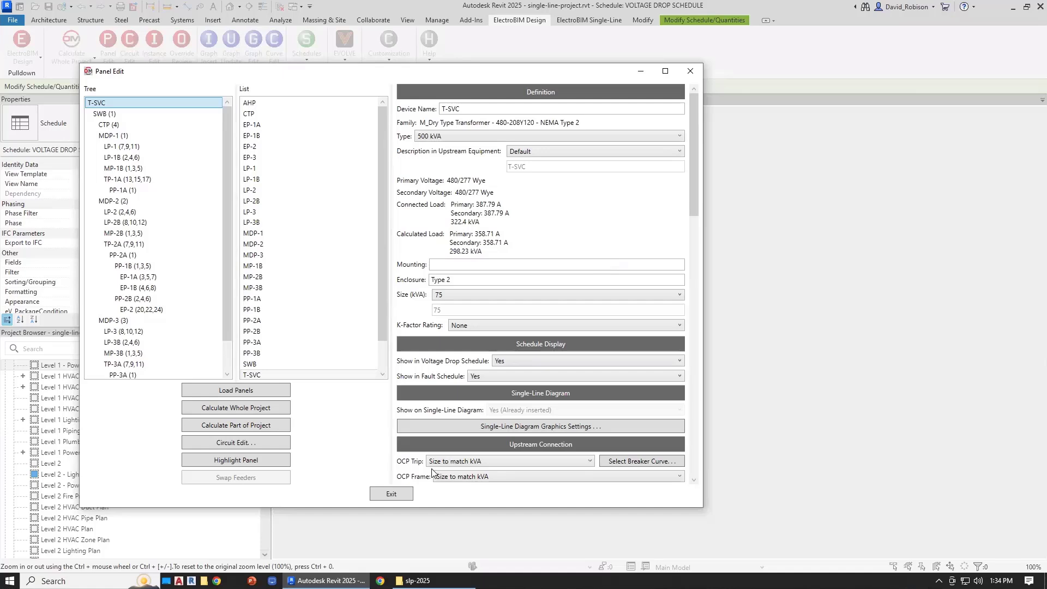
pyautogui.click(406, 494)
# Review the project's voltage drop options, including the feeder calculation based upon 80% of panel capacity.
pyautogui.click(395, 54)
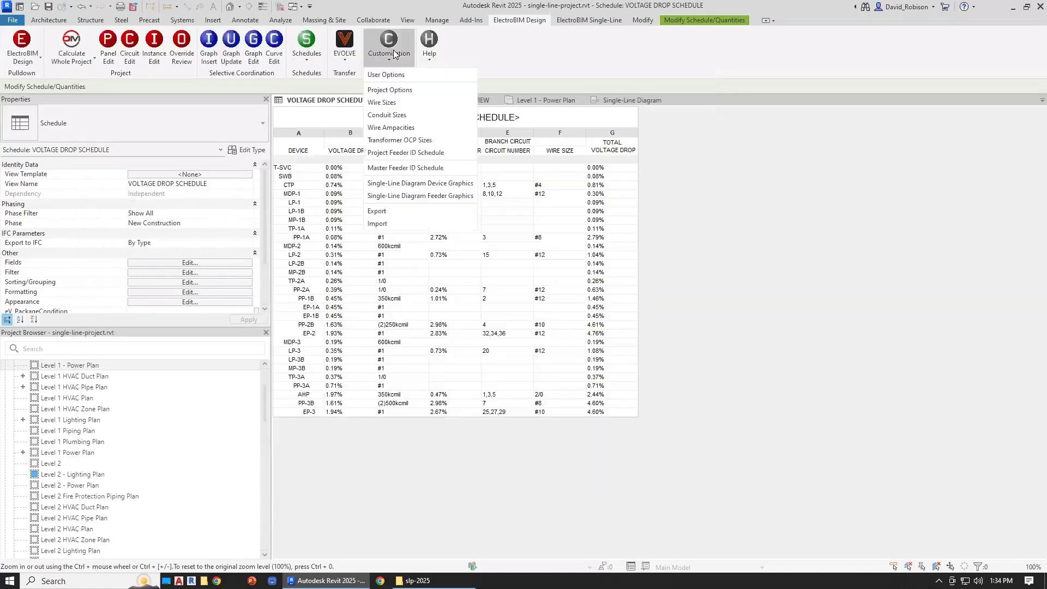
pyautogui.click(425, 90)
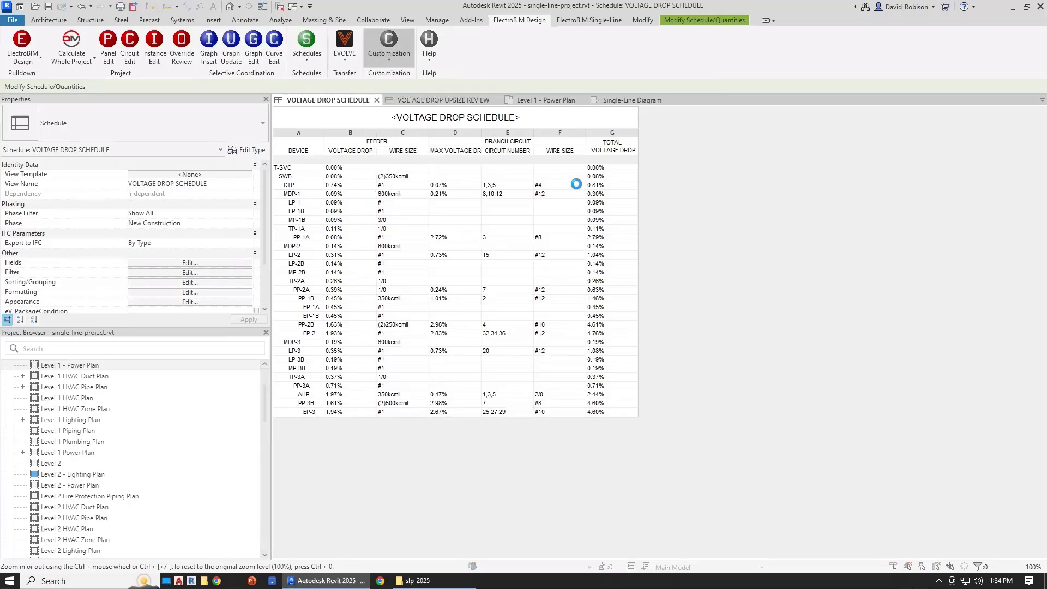
pyautogui.scroll(-4, 580, 296)
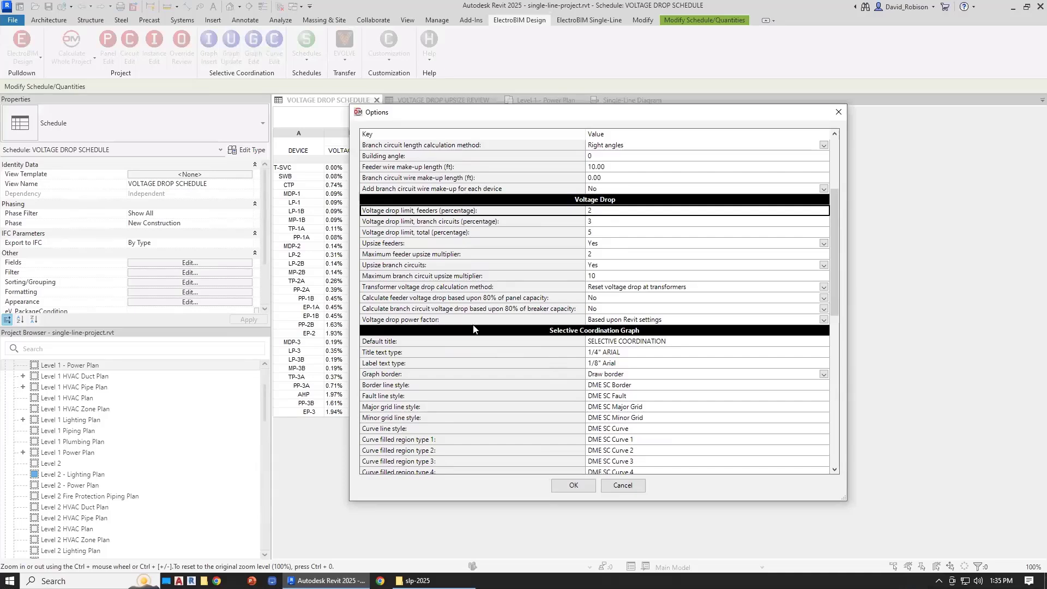
pyautogui.click(475, 300)
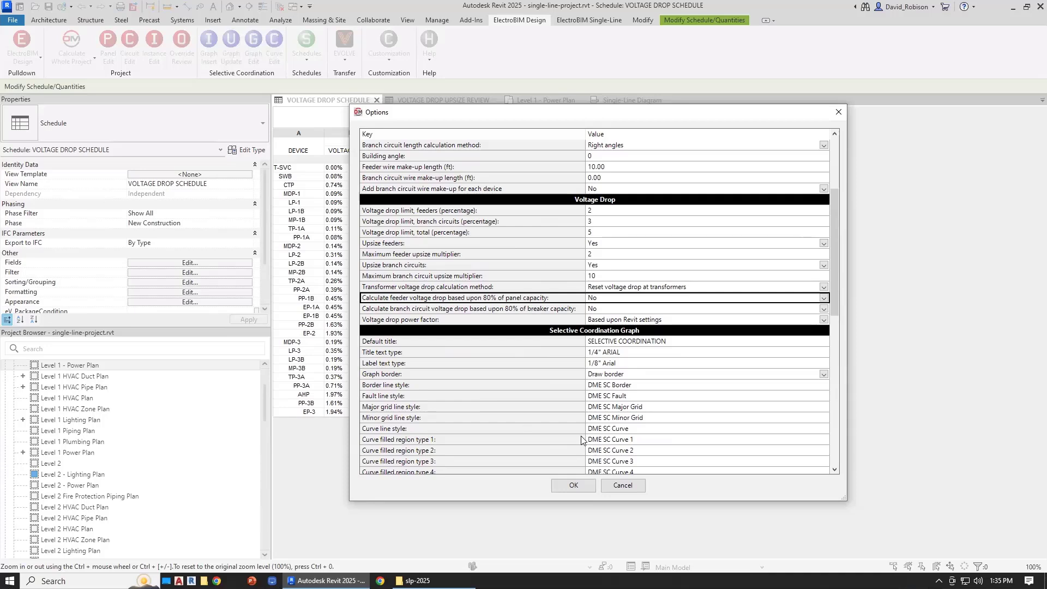
pyautogui.click(576, 485)
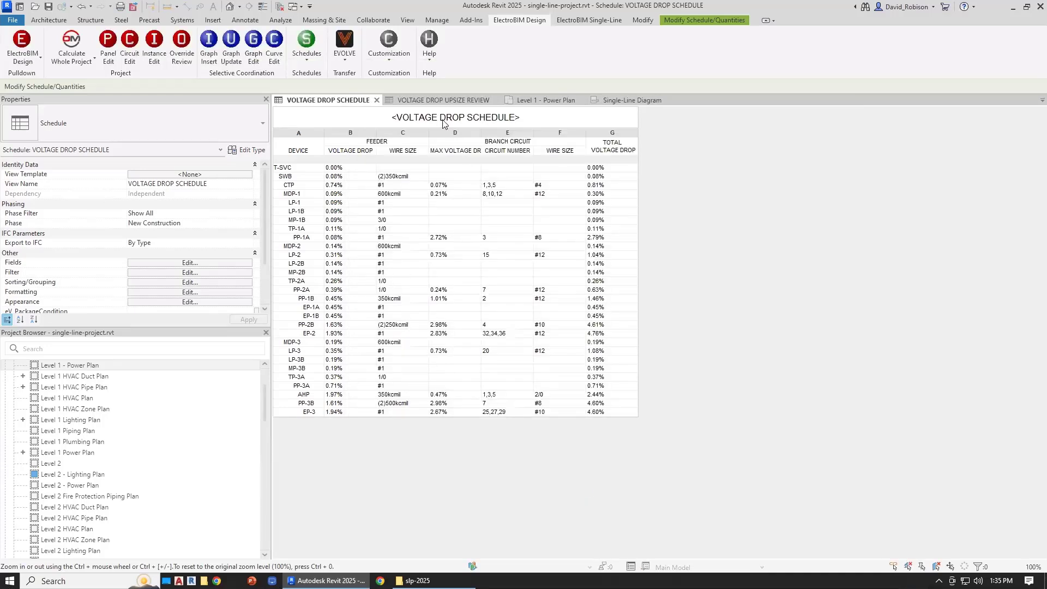
# Examine the active copper wire ampacity table, including the copper 20 A breaker row and the larger breaker trips.
pyautogui.click(397, 56)
pyautogui.click(389, 49)
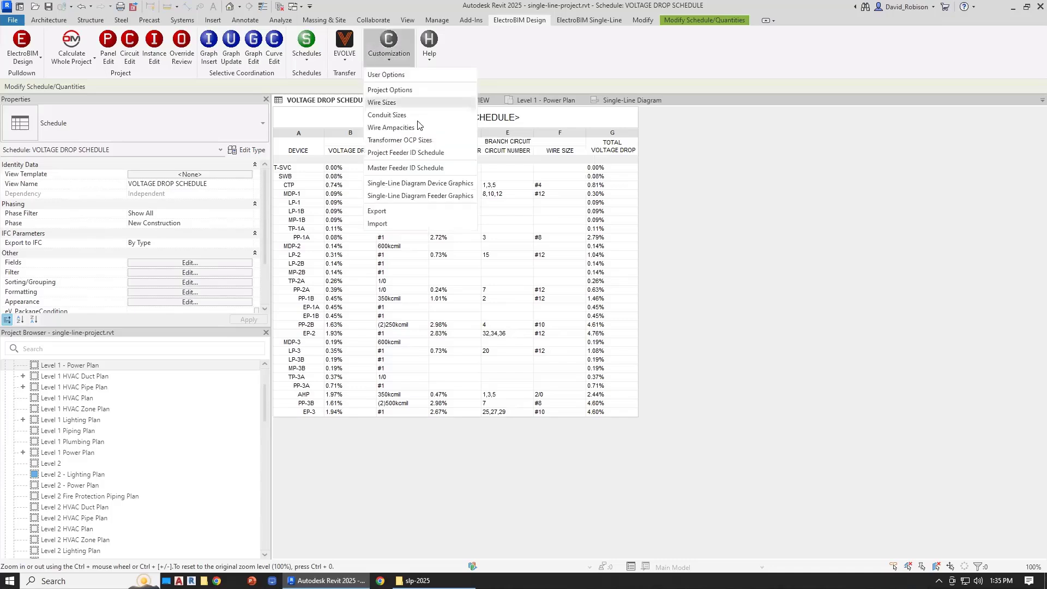
pyautogui.click(413, 129)
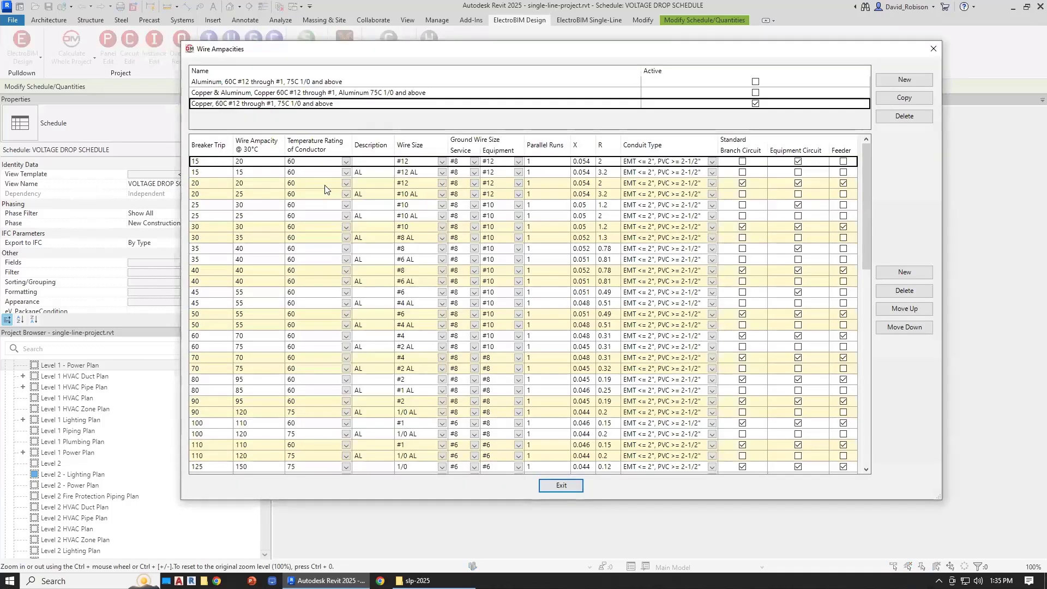
pyautogui.click(207, 186)
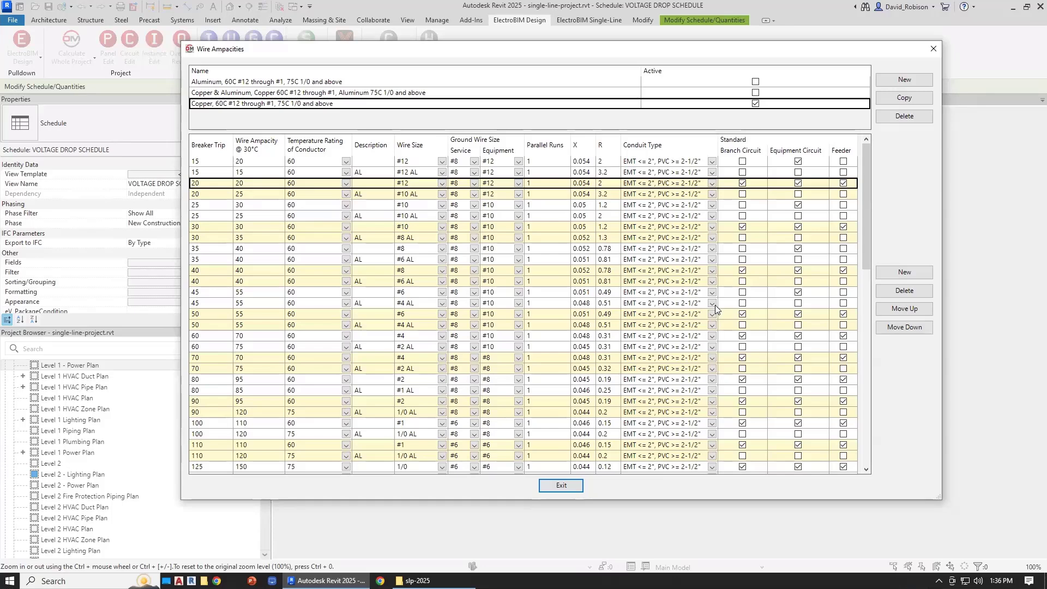
pyautogui.scroll(-4, 715, 305)
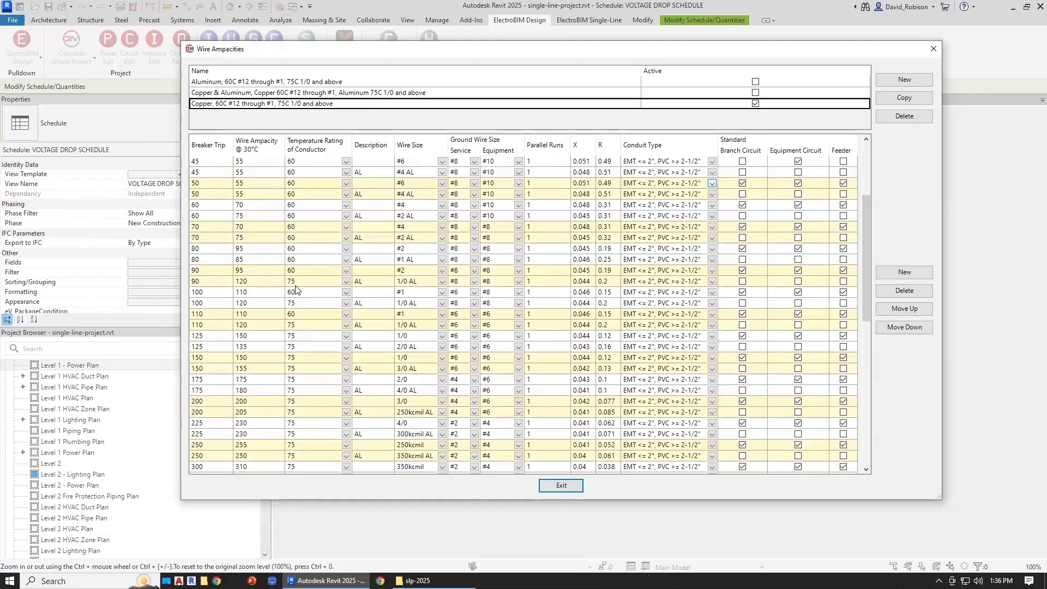
pyautogui.scroll(-4, 215, 347)
# Set the wire size of the copper 400 A breaker row to 3/0, matching the copper 200 A row.
pyautogui.click(209, 381)
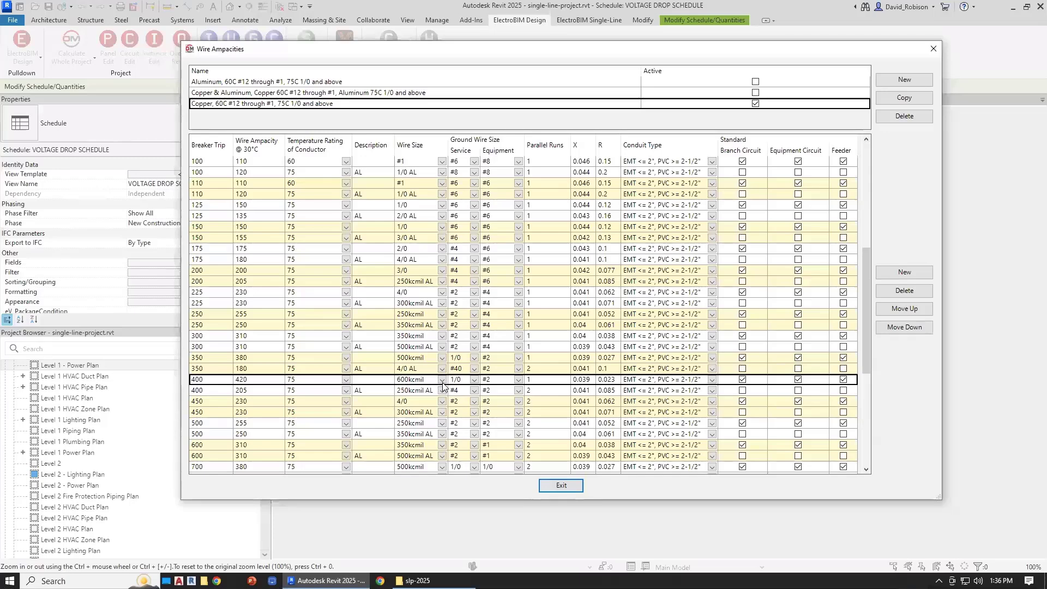
pyautogui.click(276, 273)
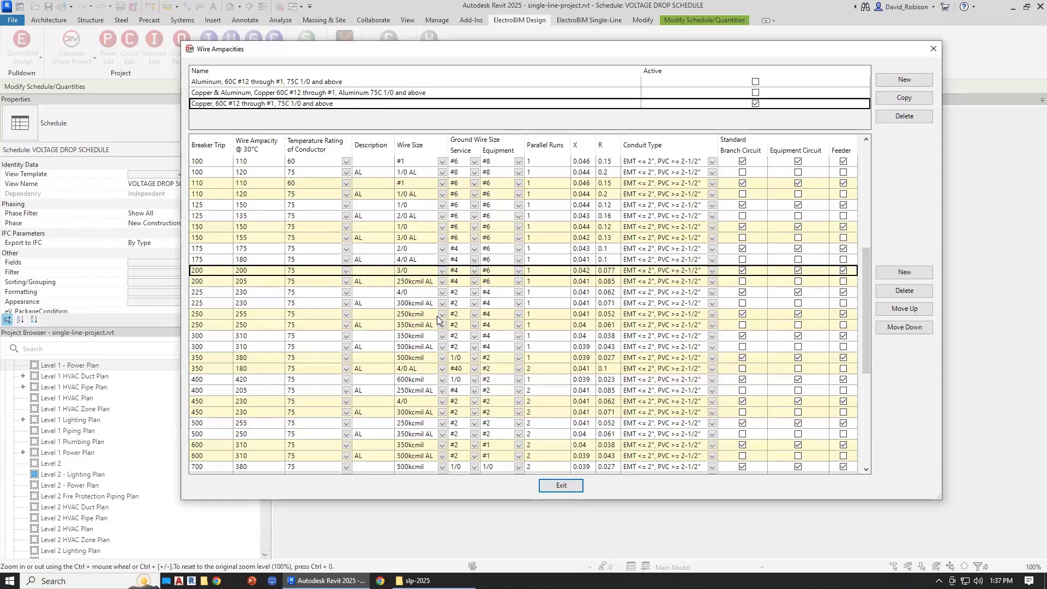
pyautogui.click(440, 383)
pyautogui.click(440, 384)
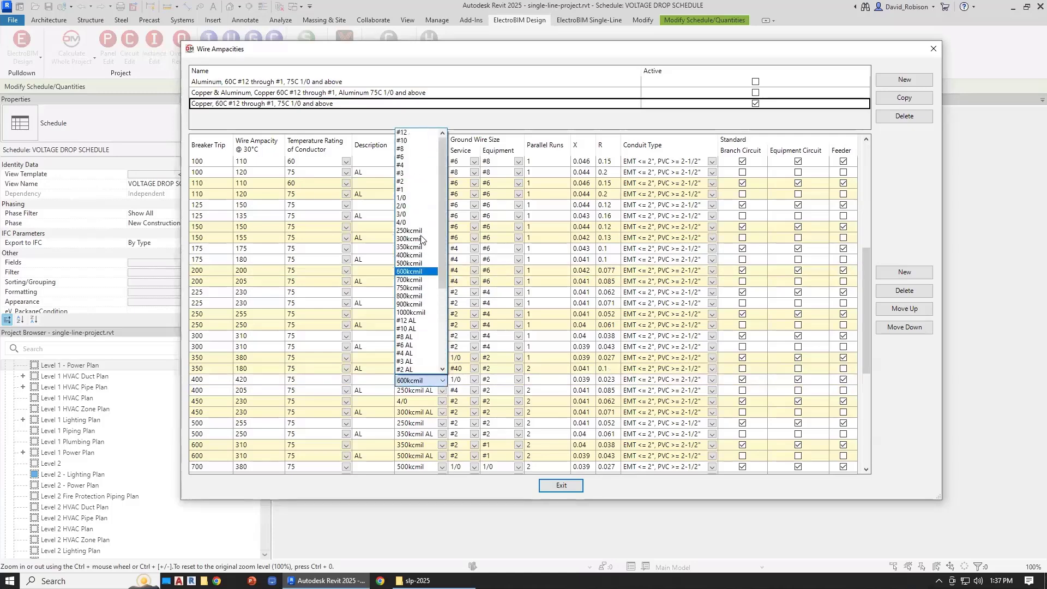
pyautogui.click(410, 214)
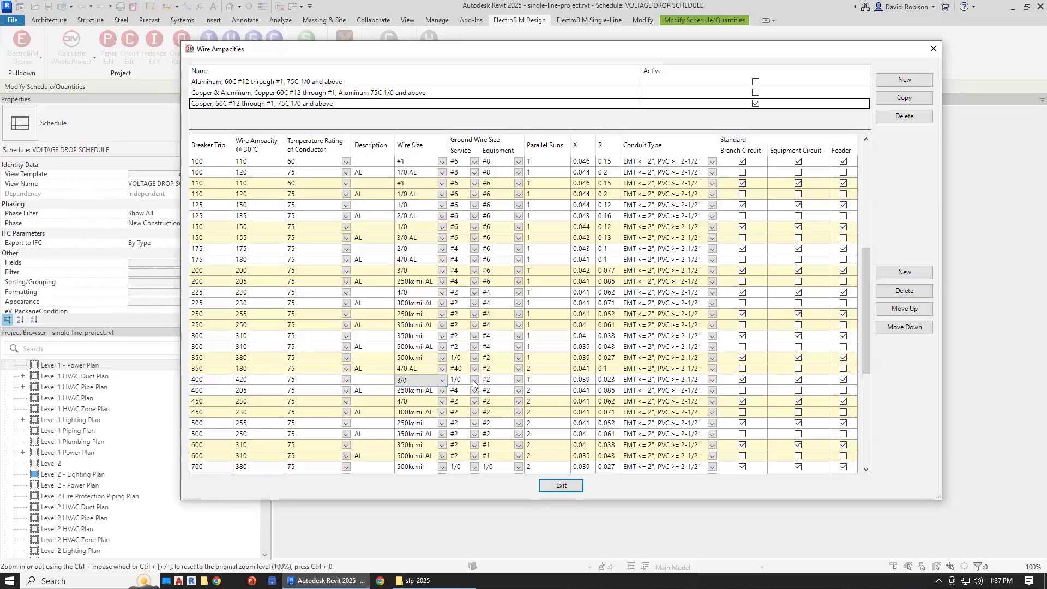
# Set the copper 400 A row's ground wire sizes to #4 for service and #6 for equipment.
pyautogui.click(228, 270)
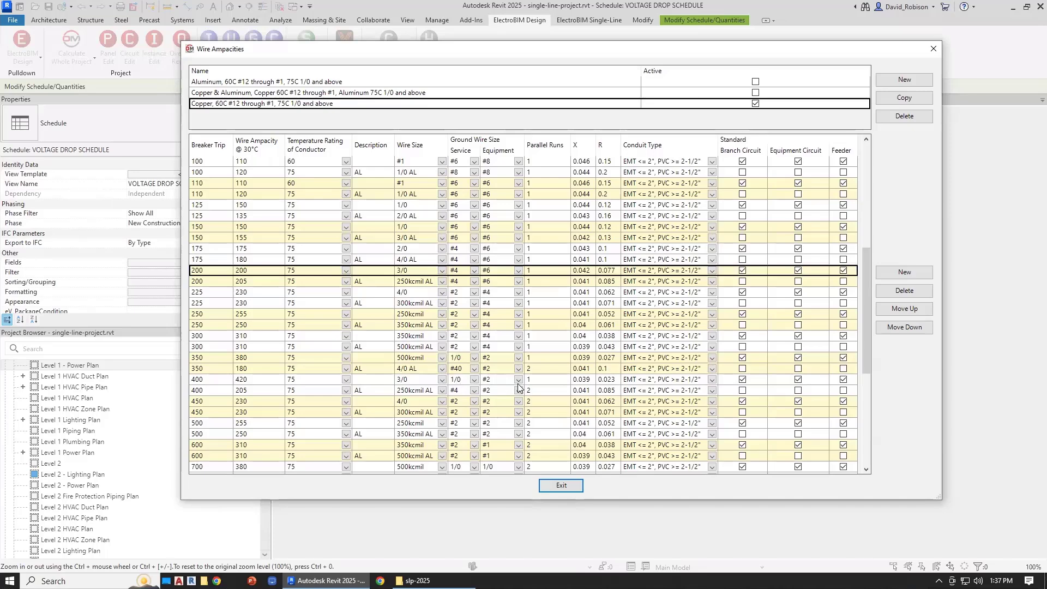
pyautogui.click(476, 380)
pyautogui.click(475, 380)
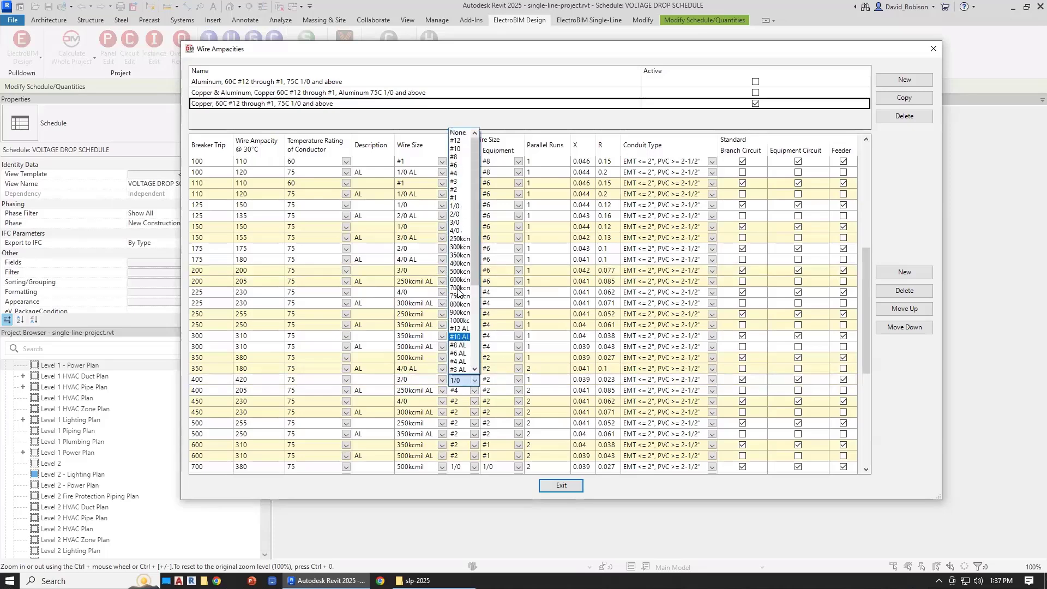
pyautogui.click(457, 172)
pyautogui.click(519, 380)
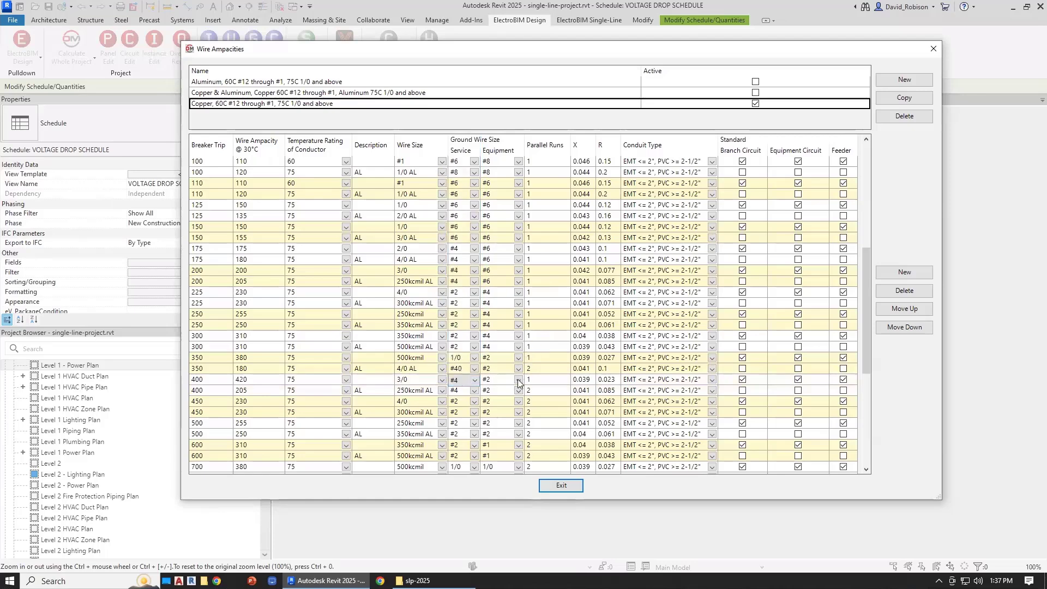
pyautogui.click(518, 380)
pyautogui.scroll(3, 508, 296)
pyautogui.click(501, 165)
# Set the copper 400 A row to 2 parallel runs with X 0.042 and R 0.077, and close the wire ampacities.
pyautogui.click(543, 380)
pyautogui.click(543, 381)
pyautogui.write('2')
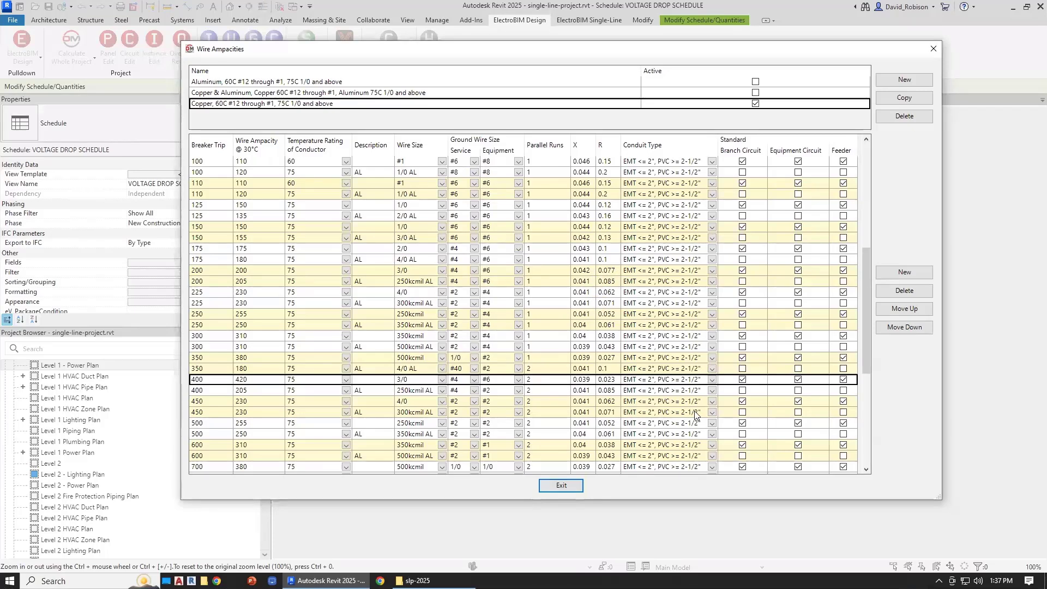
pyautogui.write('0.042')
pyautogui.press('Tab')
pyautogui.write('0.077')
pyautogui.press('Return')
pyautogui.click(567, 487)
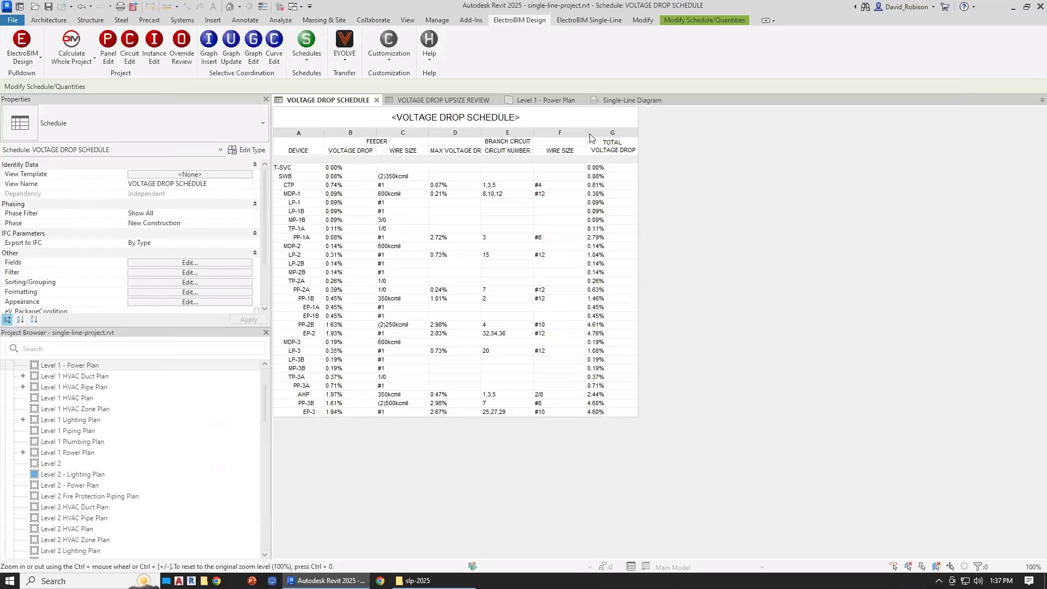
# From the Level 1 - Power Plan, open a duplex receptacle's family and inspect its electrical connector's power factor properties.
pyautogui.click(547, 101)
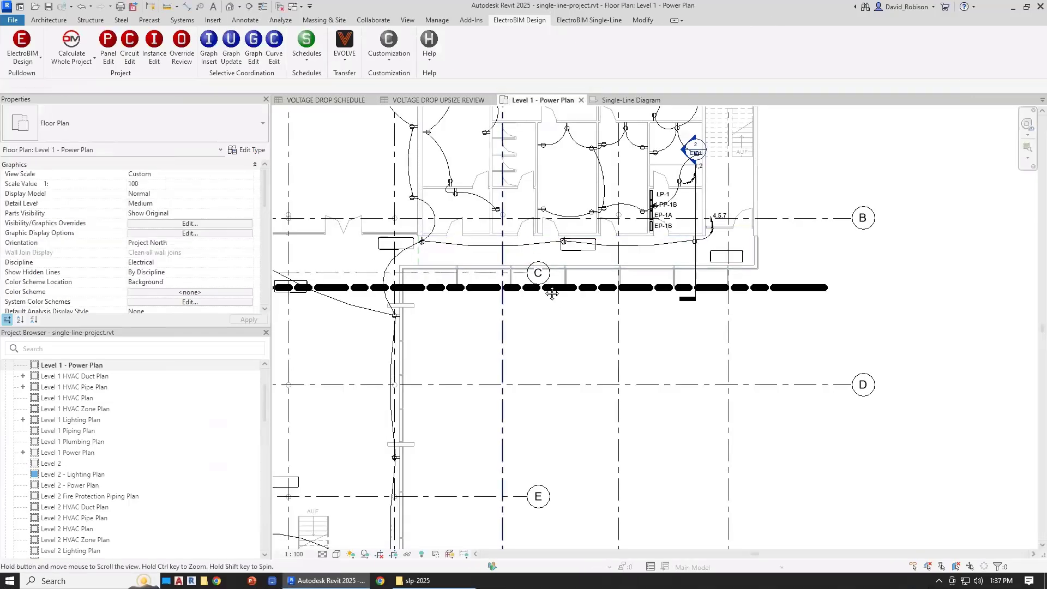
pyautogui.scroll(3, 511, 243)
pyautogui.scroll(2, 544, 296)
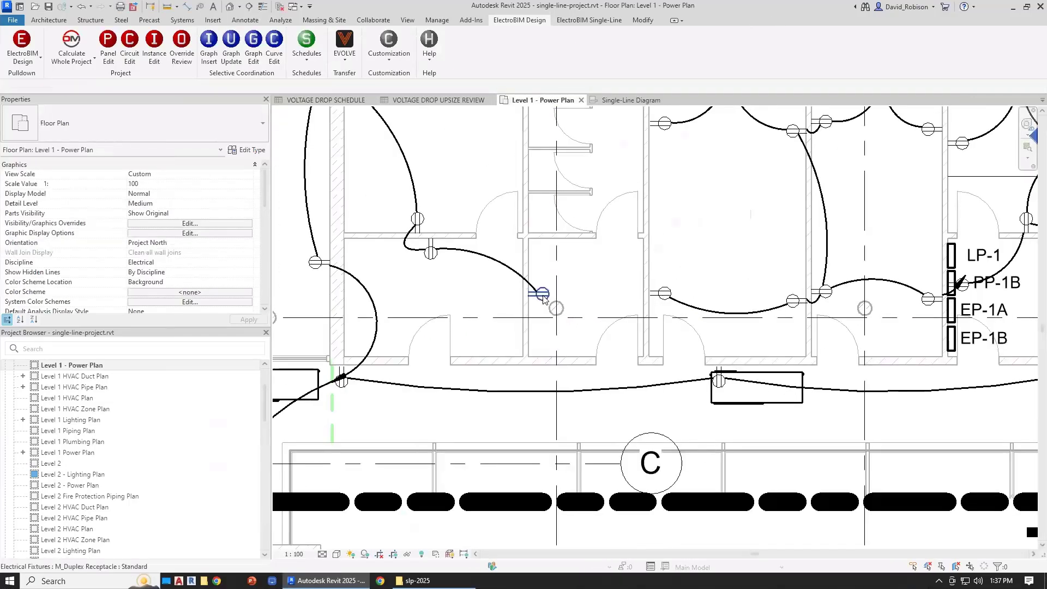
pyautogui.click(535, 293)
pyautogui.click(471, 54)
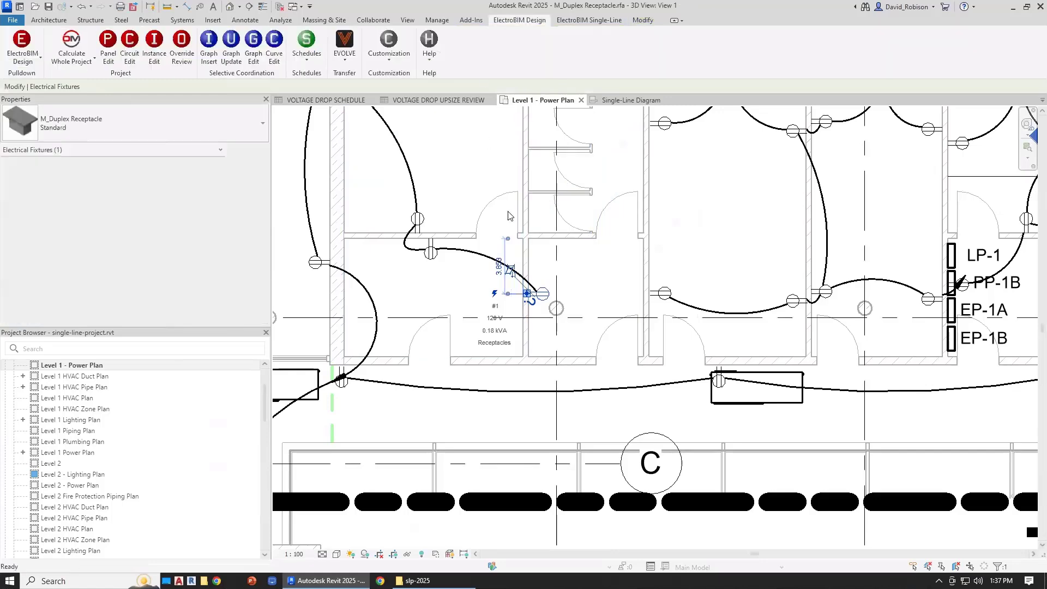
pyautogui.click(666, 266)
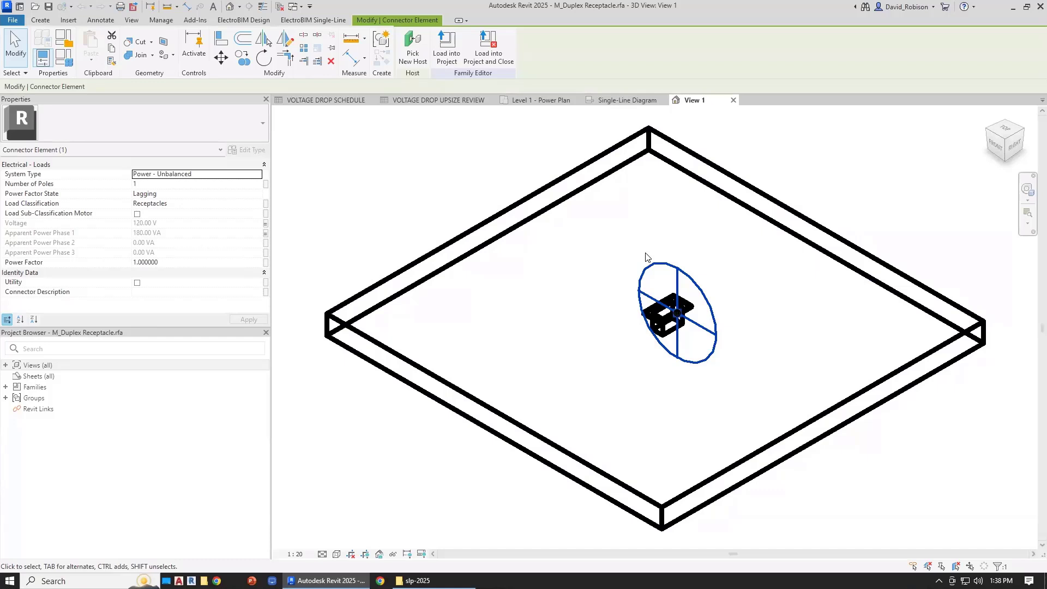
# Back in the project, review the voltage drop power factor choices in the project options, keeping Based upon Revit settings.
pyautogui.click(542, 102)
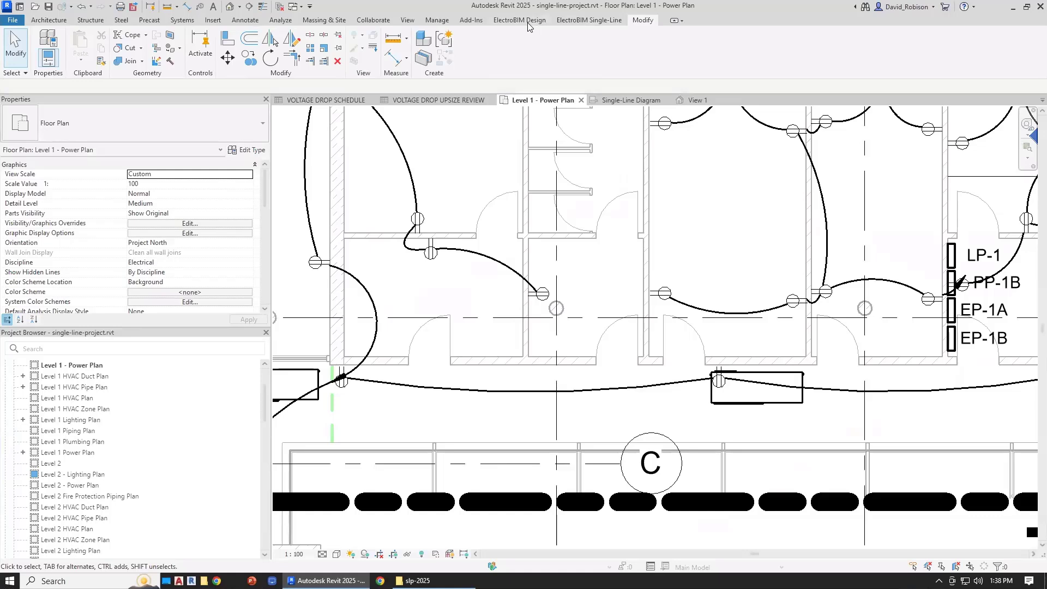
pyautogui.click(526, 22)
pyautogui.click(389, 46)
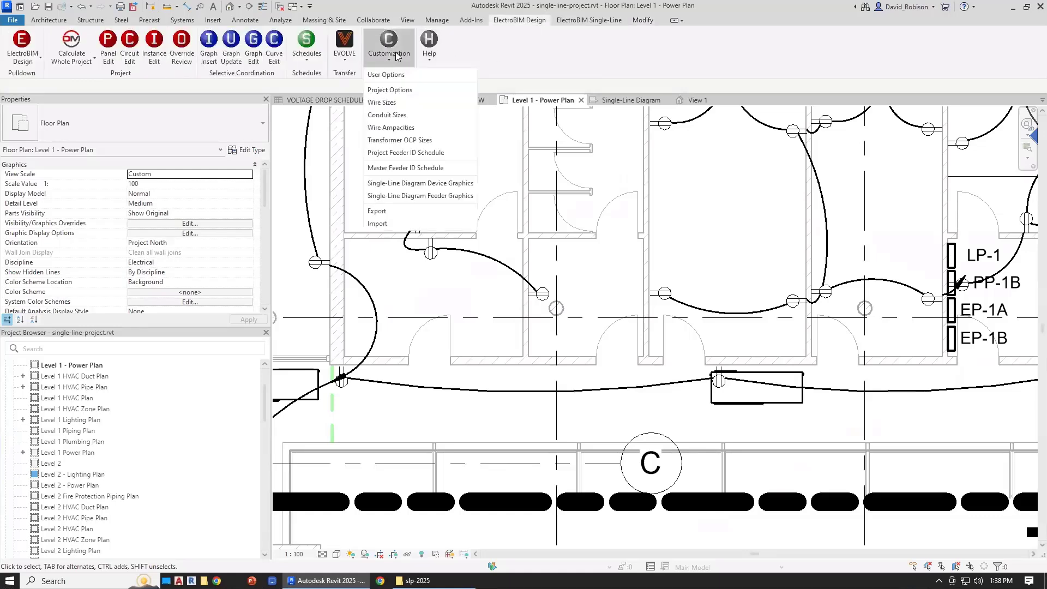
pyautogui.click(404, 92)
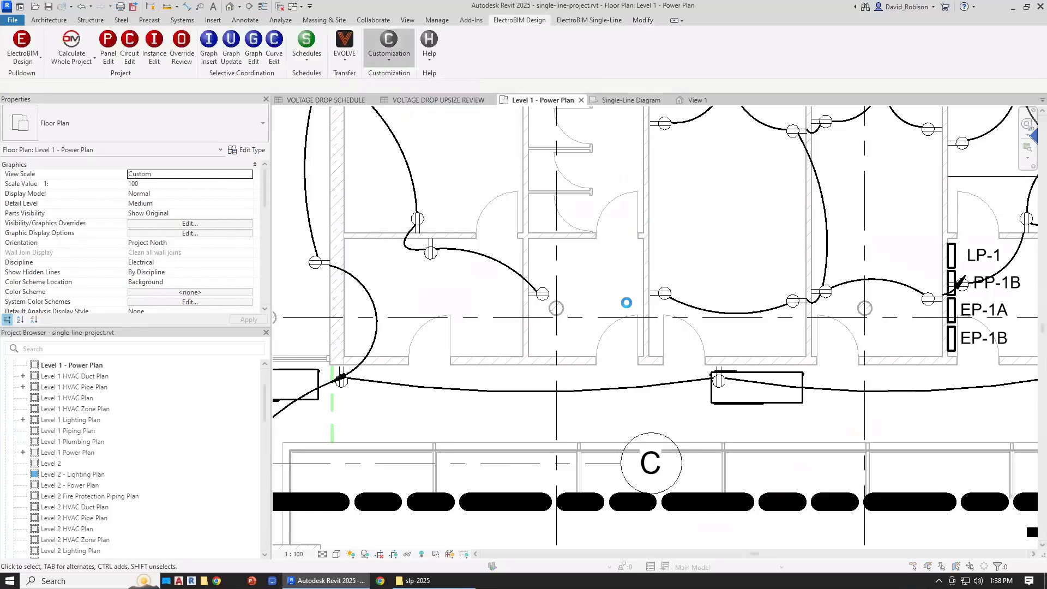
pyautogui.click(481, 454)
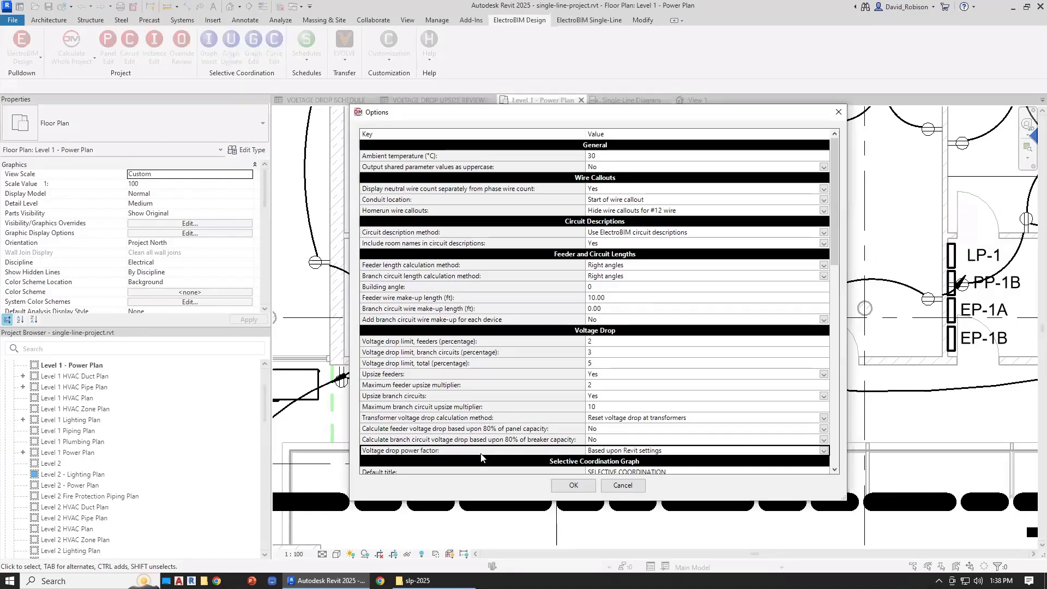
pyautogui.click(654, 454)
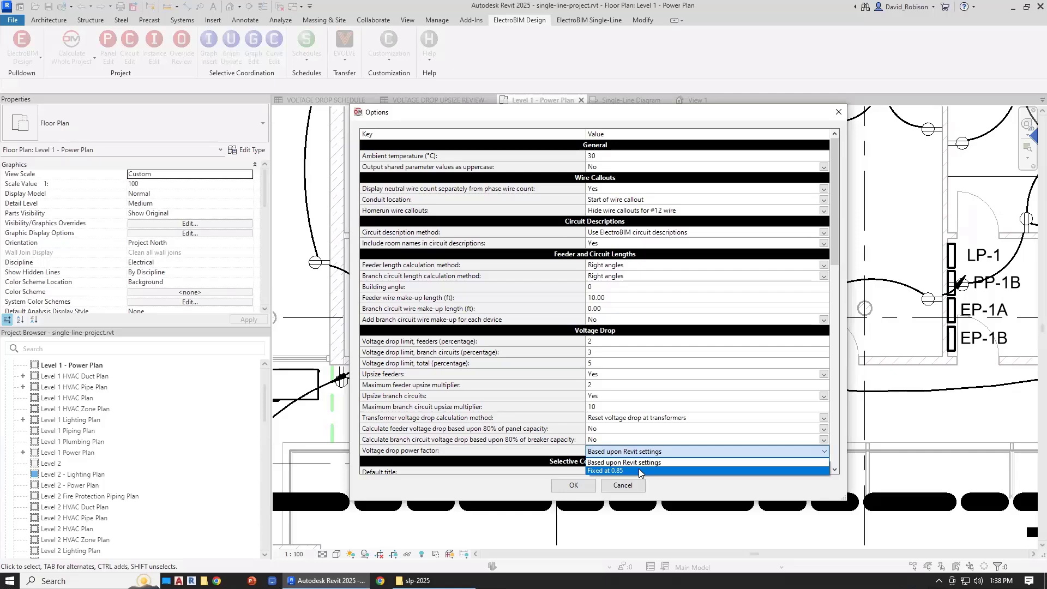
pyautogui.click(639, 470)
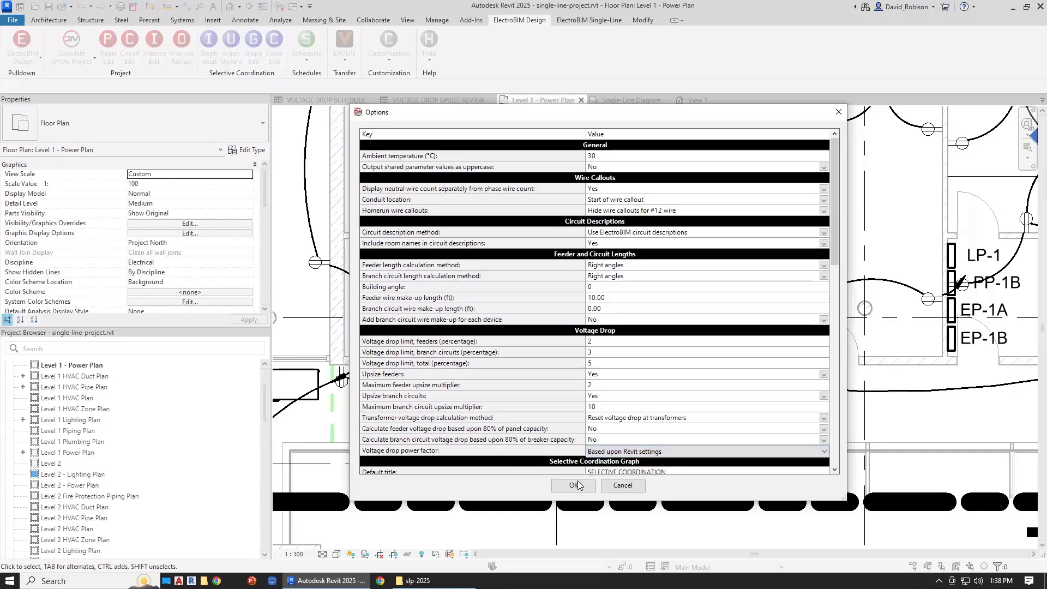
pyautogui.press('Return')
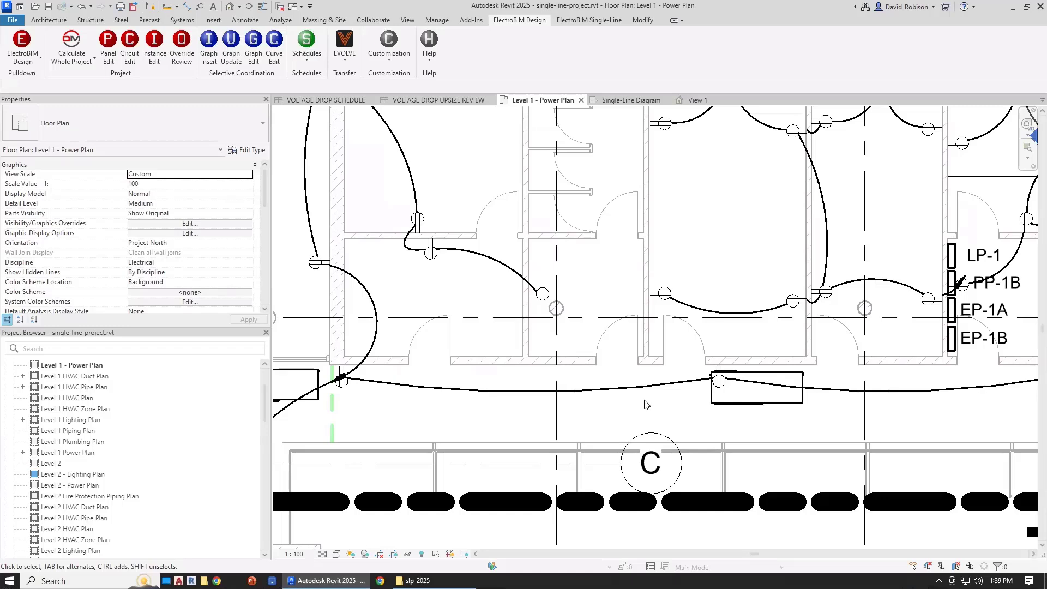
# Bring up the Voltage Drop Schedule and review the feeder voltage drop limit, Upsize feeders and maximum feeder upsize multiplier in the project options.
pyautogui.click(346, 102)
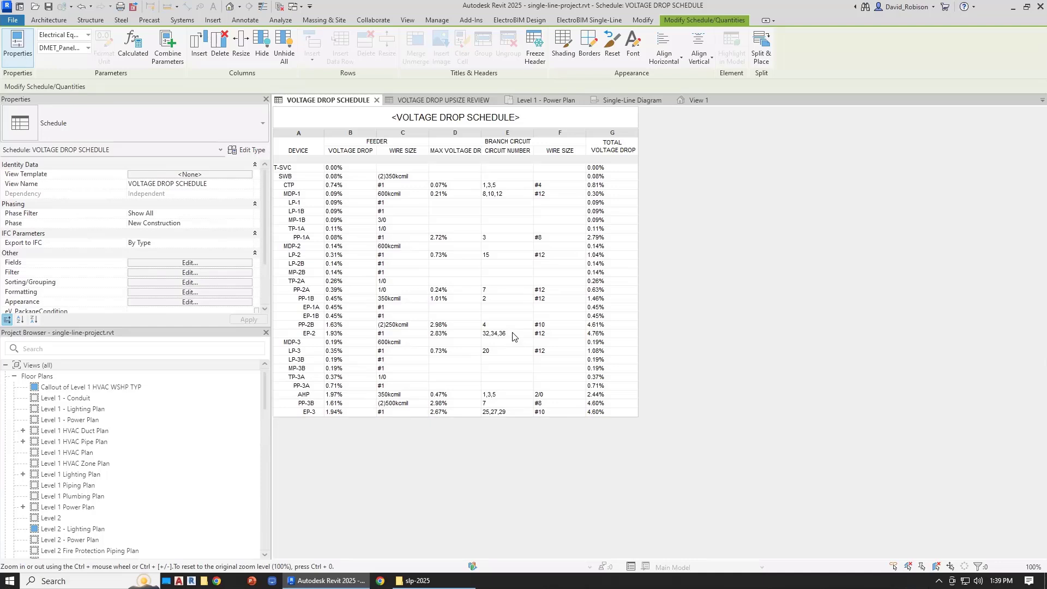
pyautogui.click(522, 20)
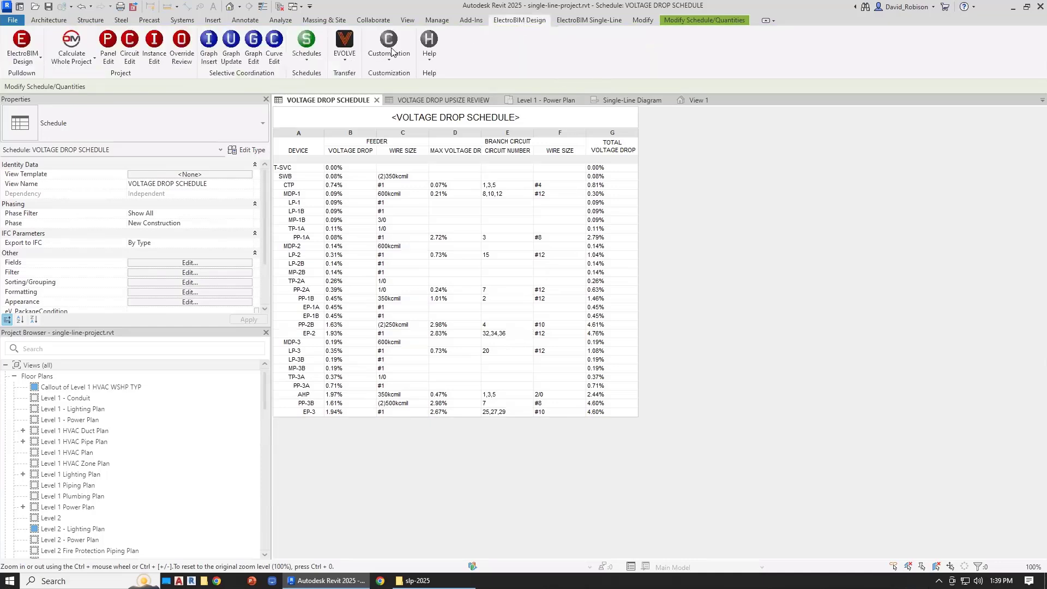
pyautogui.click(401, 51)
pyautogui.click(409, 90)
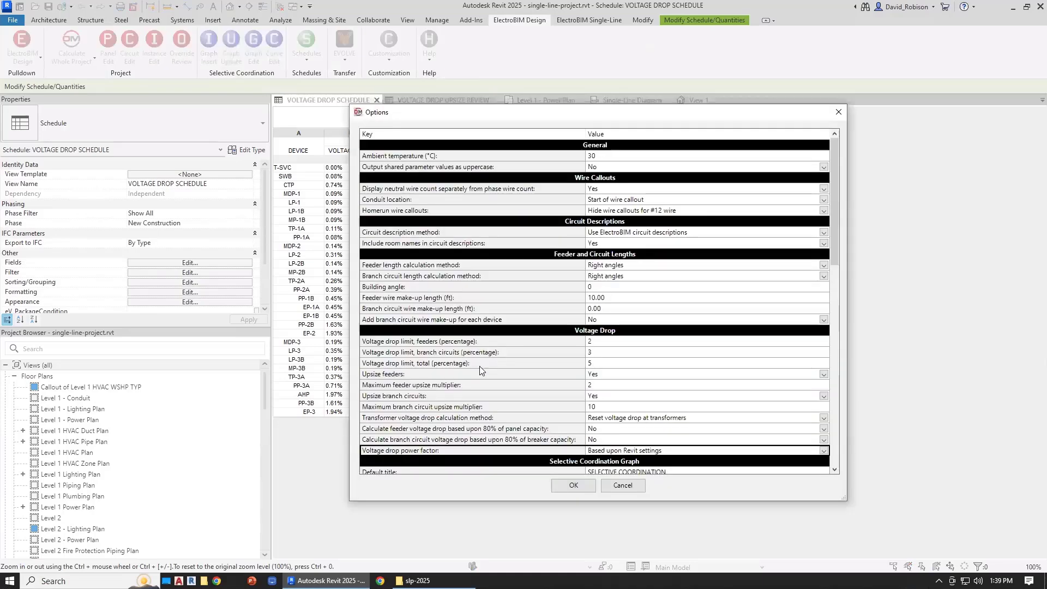
pyautogui.click(415, 375)
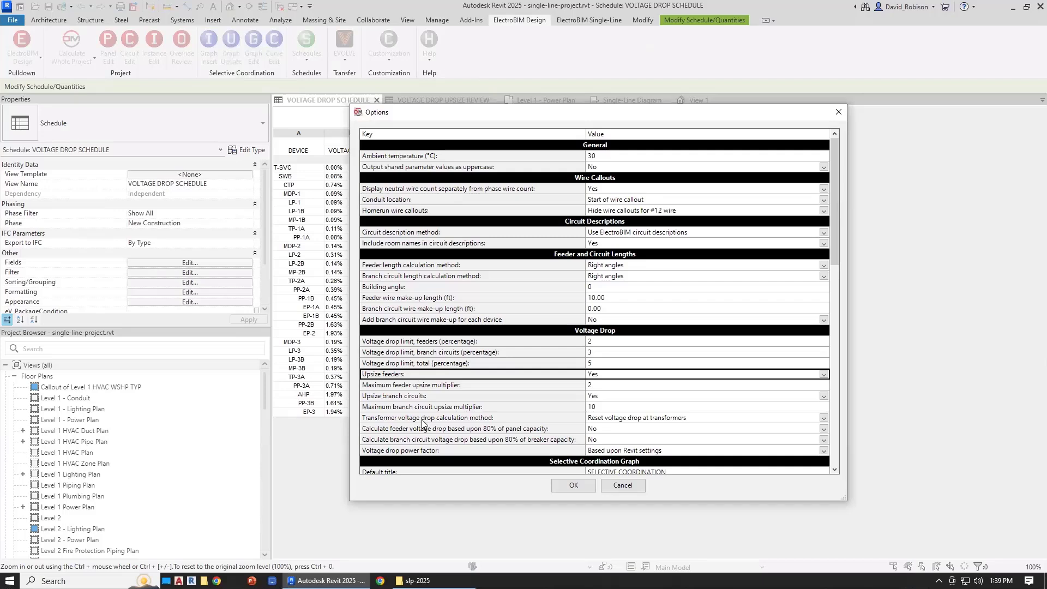
pyautogui.click(499, 386)
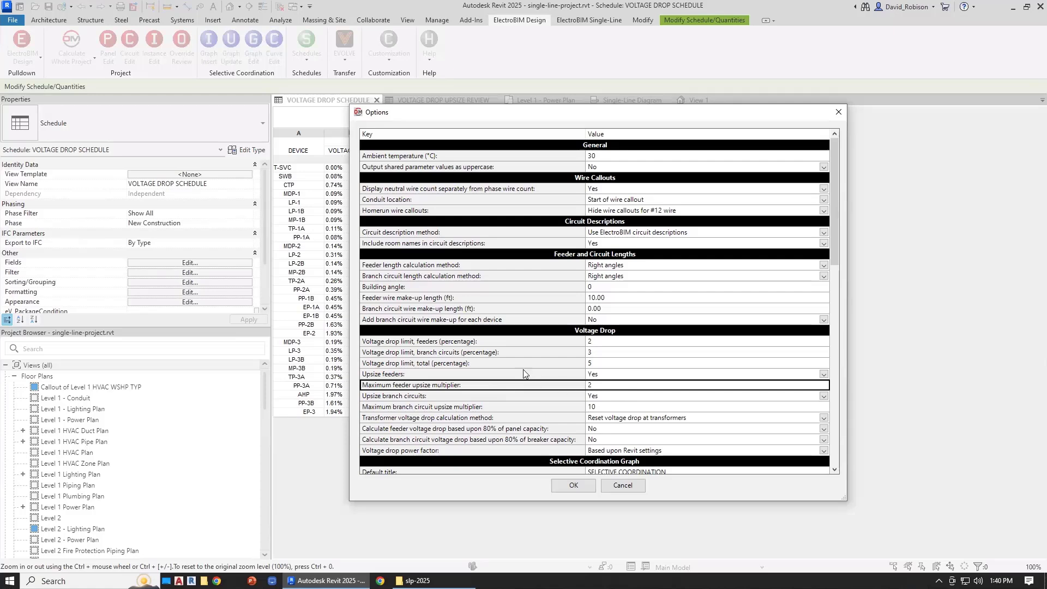
pyautogui.click(509, 345)
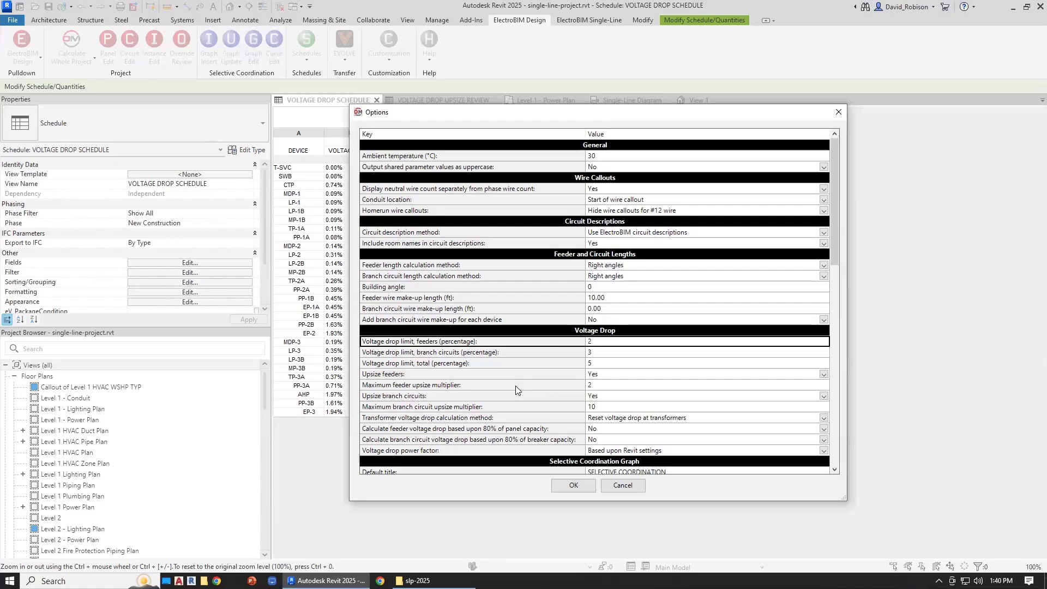
# Set Upsize feeders to No in the voltage drop project options and recalculate the whole project.
pyautogui.click(619, 376)
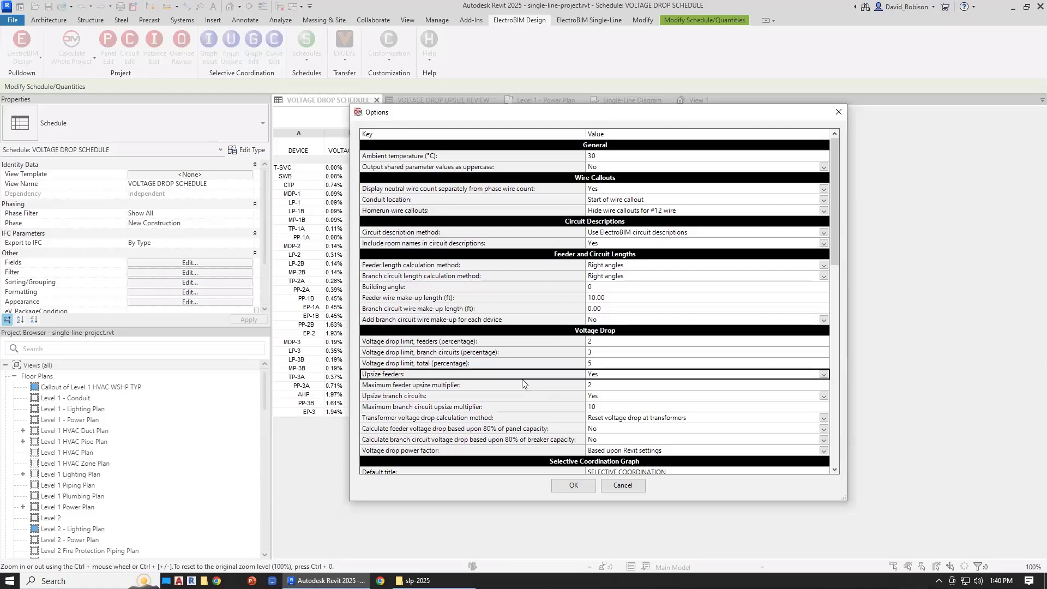
pyautogui.click(625, 373)
pyautogui.click(621, 385)
pyautogui.click(573, 485)
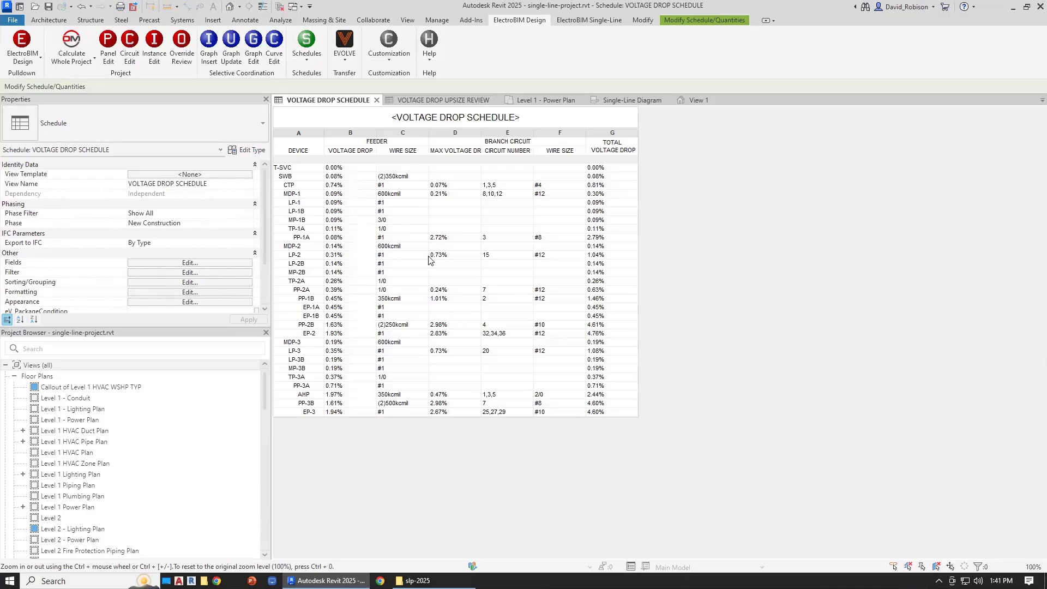
pyautogui.click(76, 42)
pyautogui.click(550, 286)
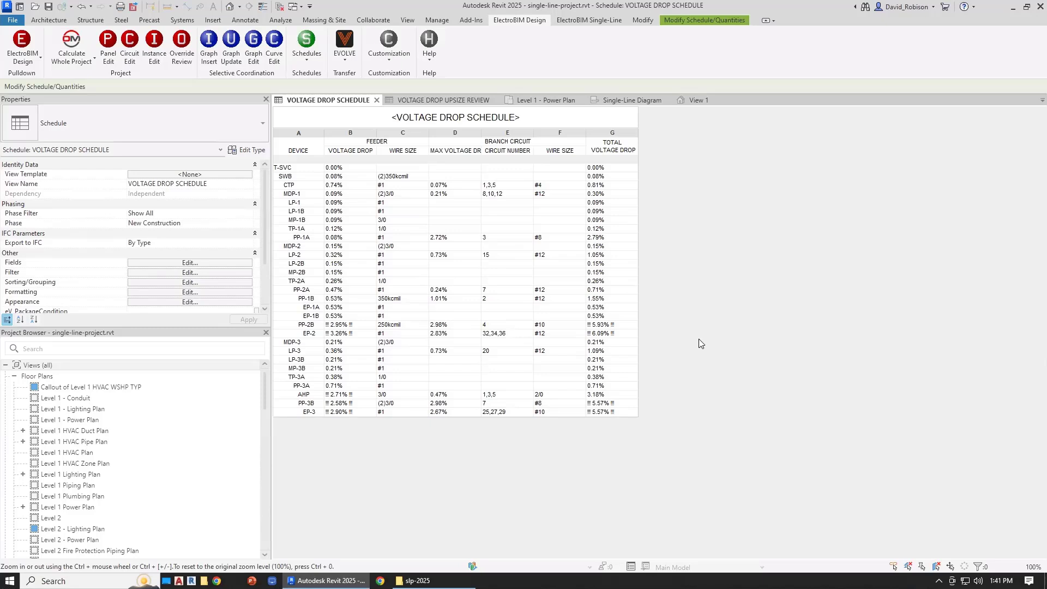
# Check the feeder voltage drop values of panels PP-2B and EP-2 in the Voltage Drop Schedule.
pyautogui.click(357, 325)
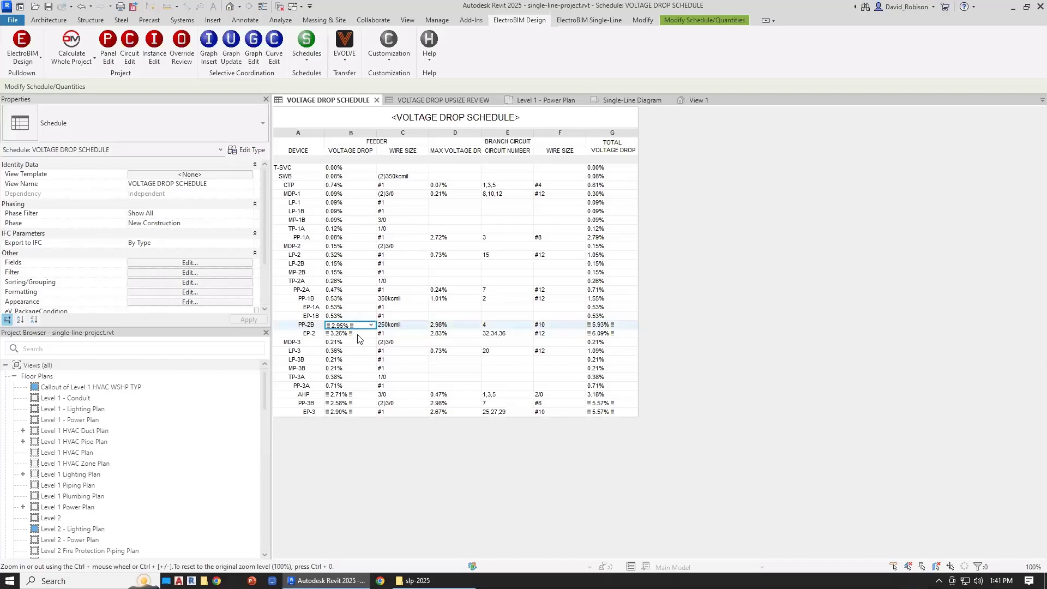
pyautogui.click(360, 335)
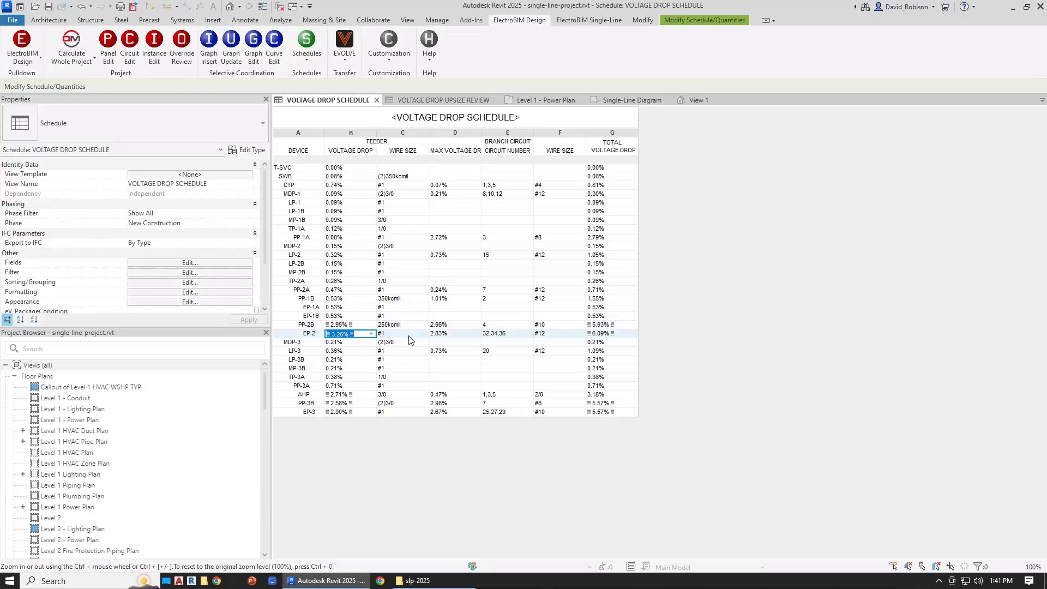
pyautogui.press('Tab')
# Set panel PP-2B's feeder conductor to the 350 size, 500kcmil copper, and recalculate the whole project.
pyautogui.click(357, 326)
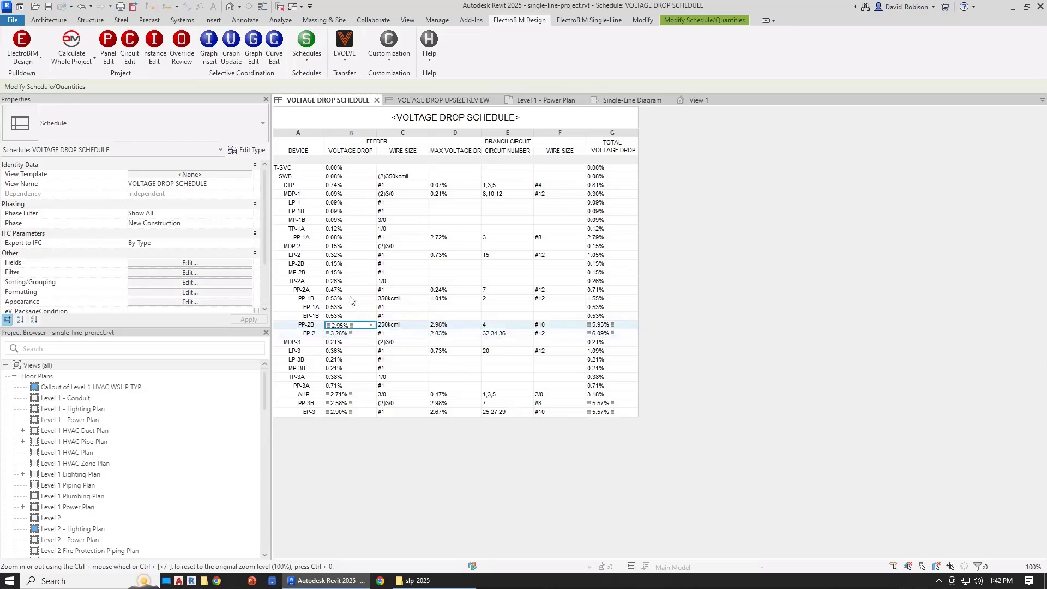
pyautogui.click(109, 47)
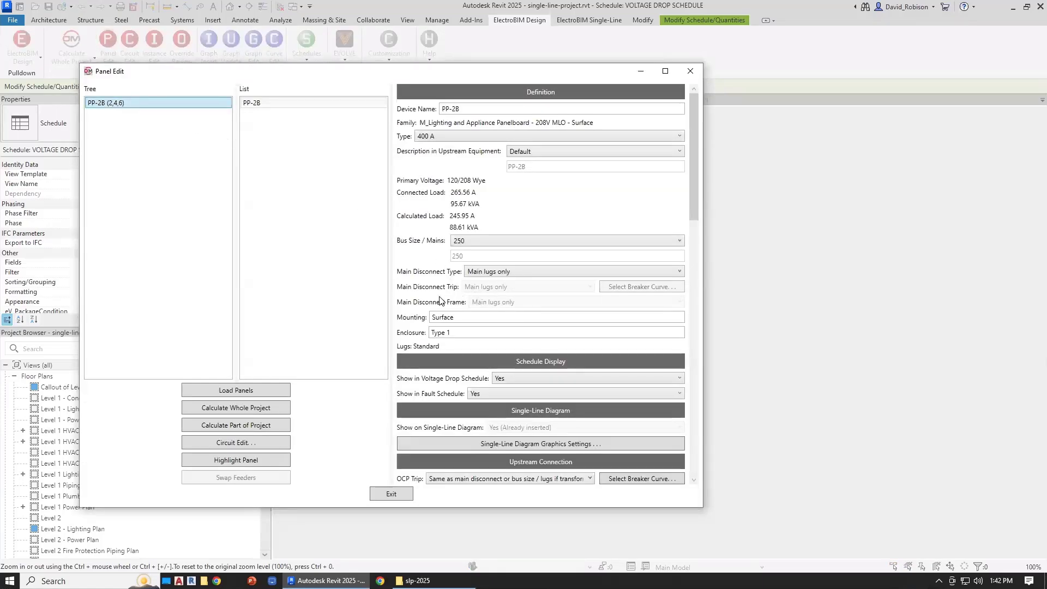
pyautogui.scroll(-8, 439, 300)
pyautogui.scroll(-3, 439, 300)
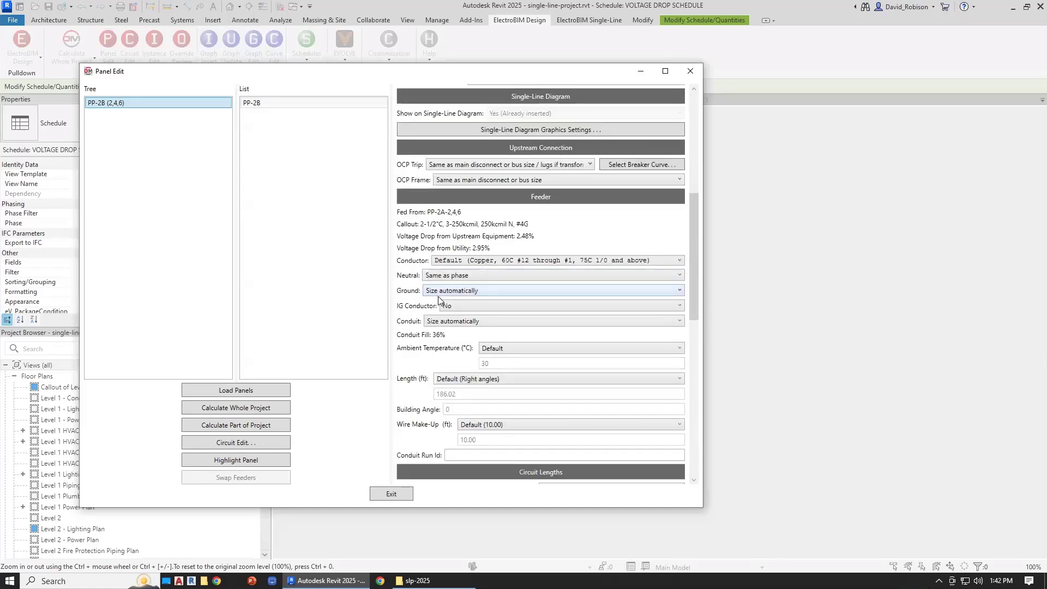
pyautogui.click(469, 260)
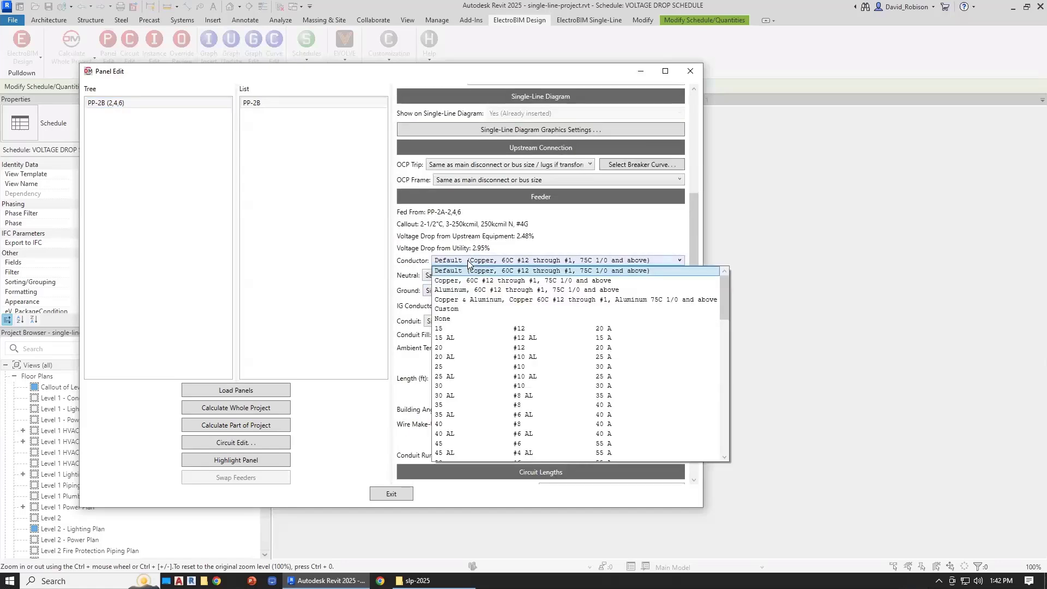
pyautogui.scroll(-10, 483, 351)
pyautogui.scroll(-2, 483, 351)
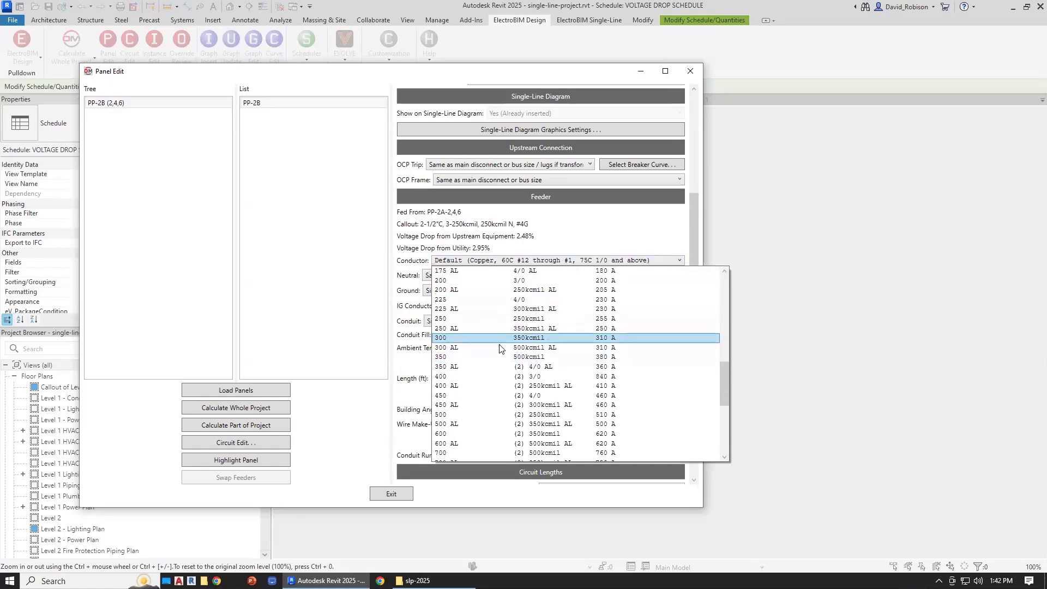
pyautogui.click(491, 357)
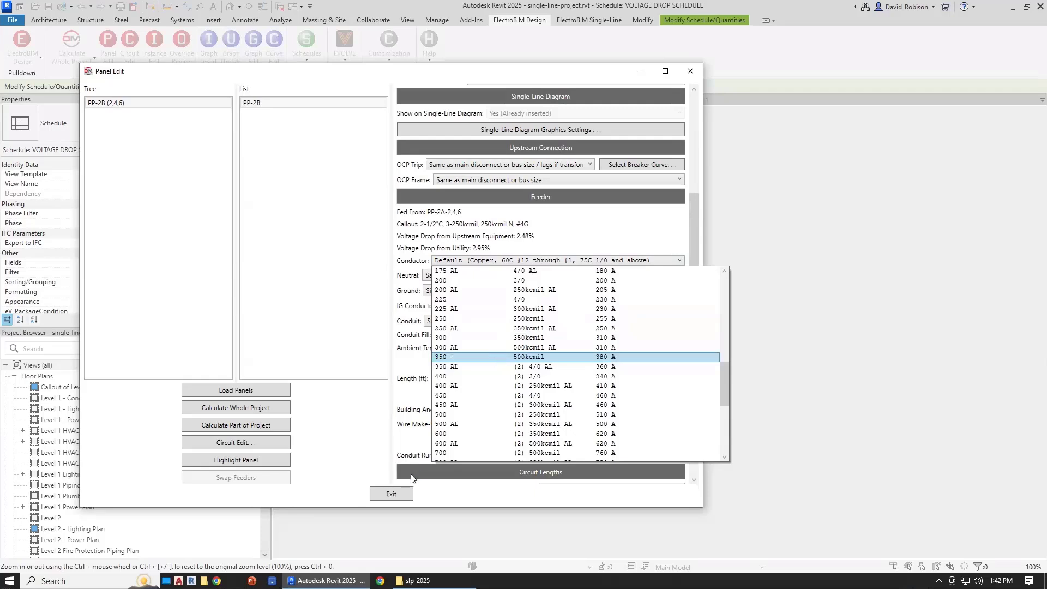
pyautogui.click(391, 494)
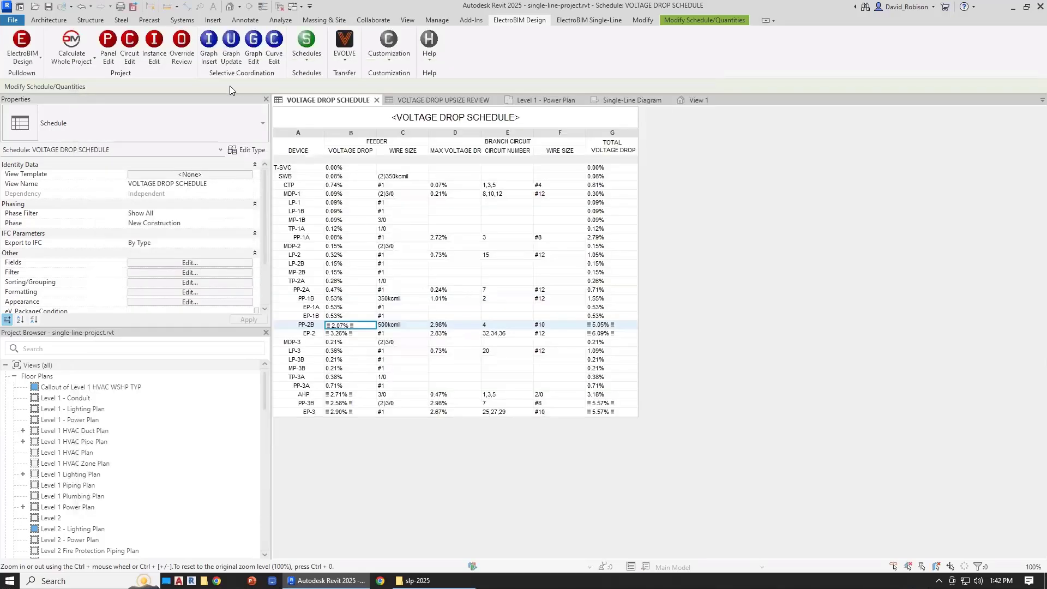
pyautogui.click(83, 39)
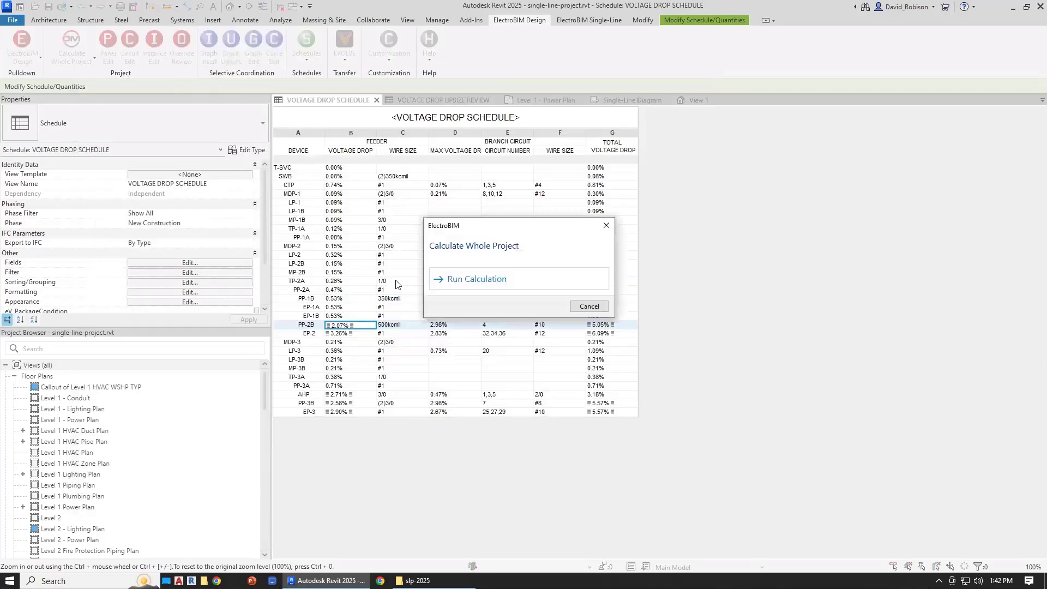
pyautogui.click(466, 279)
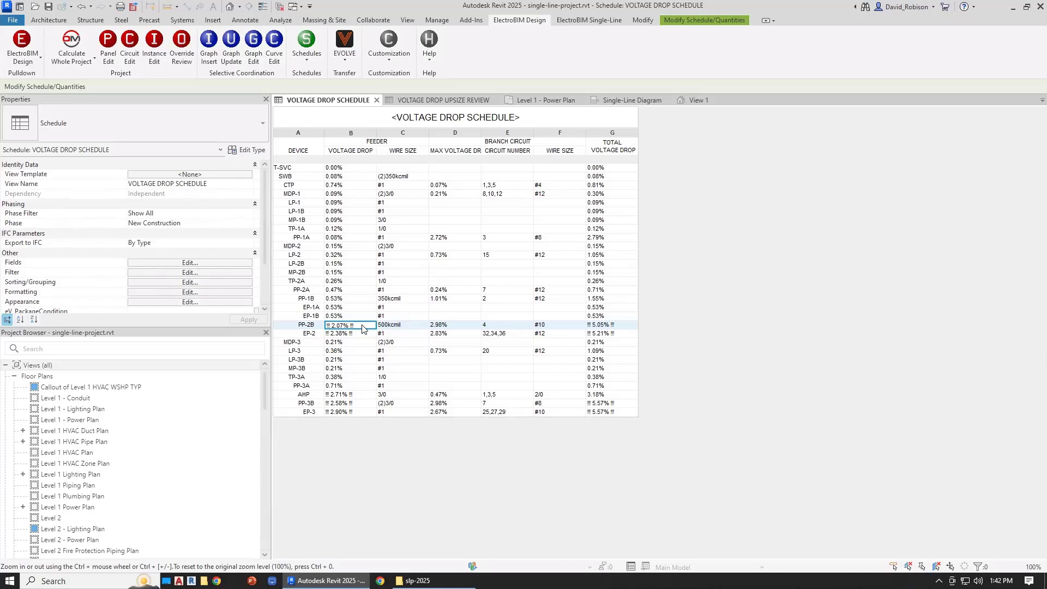
# Set Upsize feeders back to Yes in the voltage drop project options.
pyautogui.click(388, 51)
pyautogui.click(411, 91)
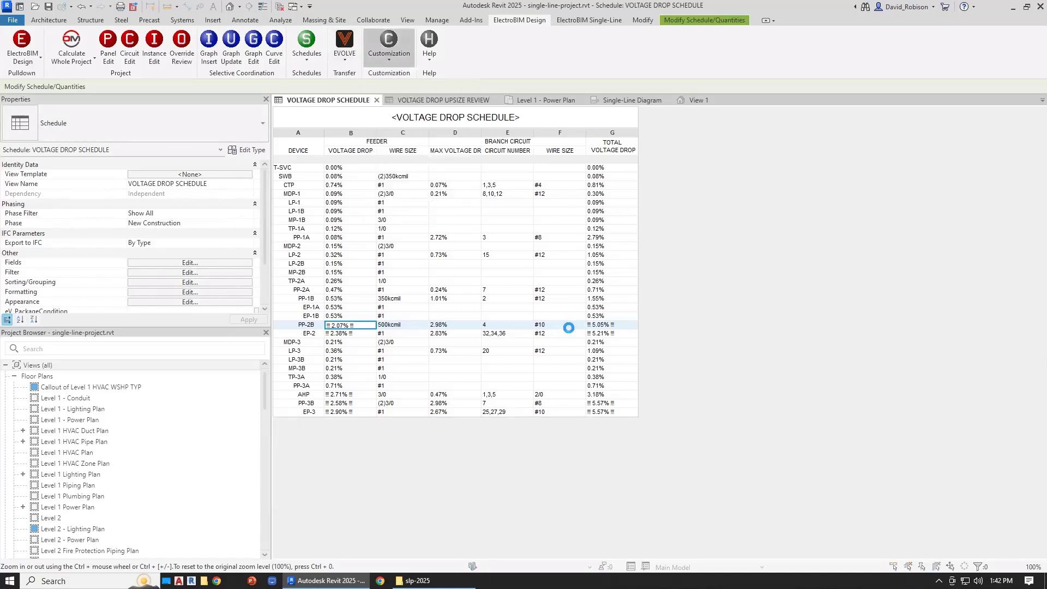
pyautogui.click(572, 486)
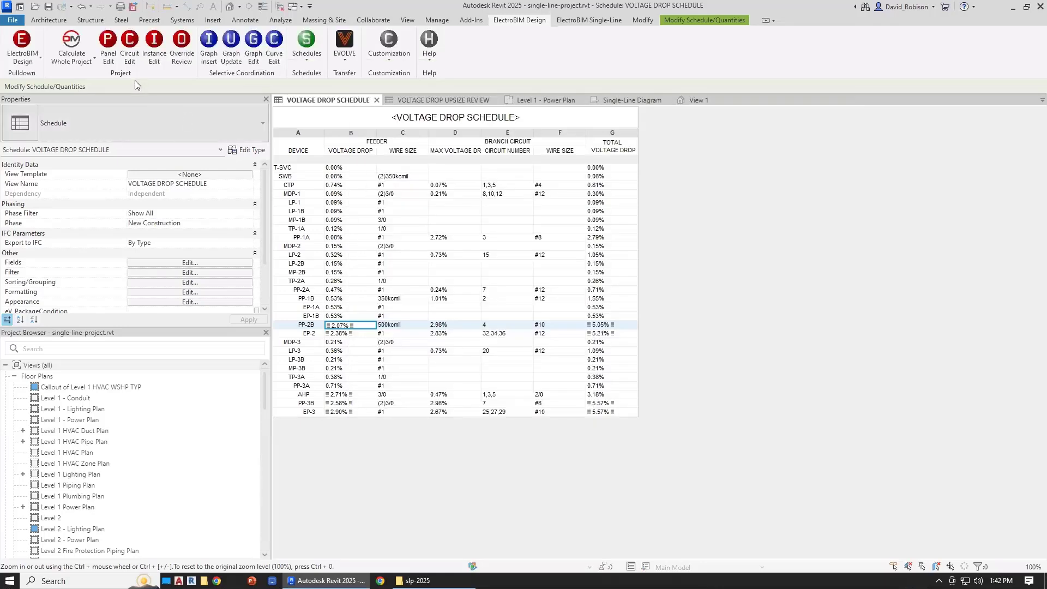
# Reset panel PP-2B's feeder conductor to Default (Copper, 60C #12 through #1, 75C 1/0 and above) and recalculate the whole project.
pyautogui.click(107, 49)
pyautogui.scroll(-9, 469, 305)
pyautogui.click(463, 340)
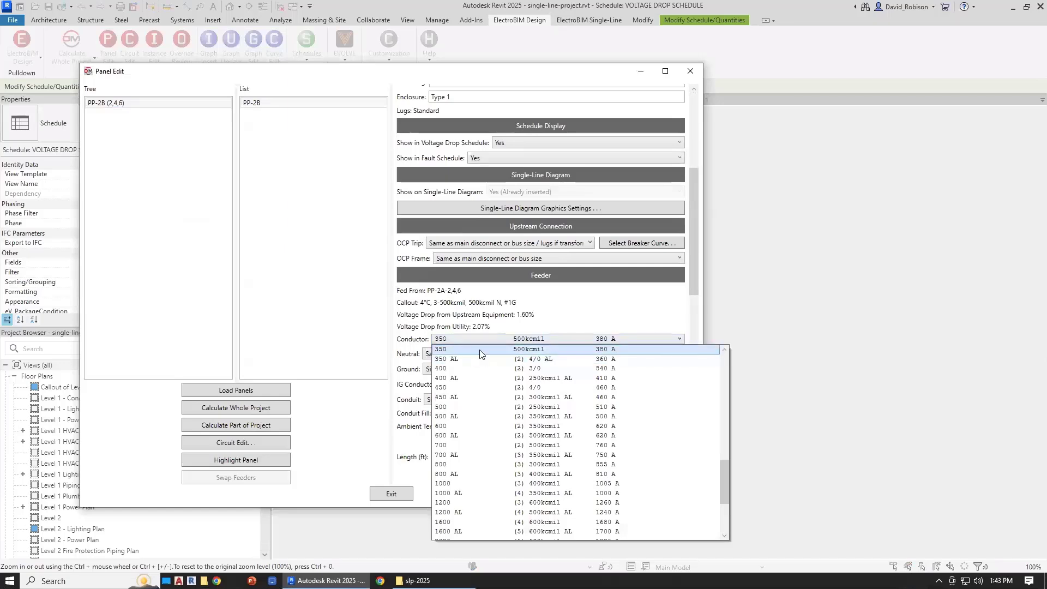
pyautogui.scroll(15, 481, 352)
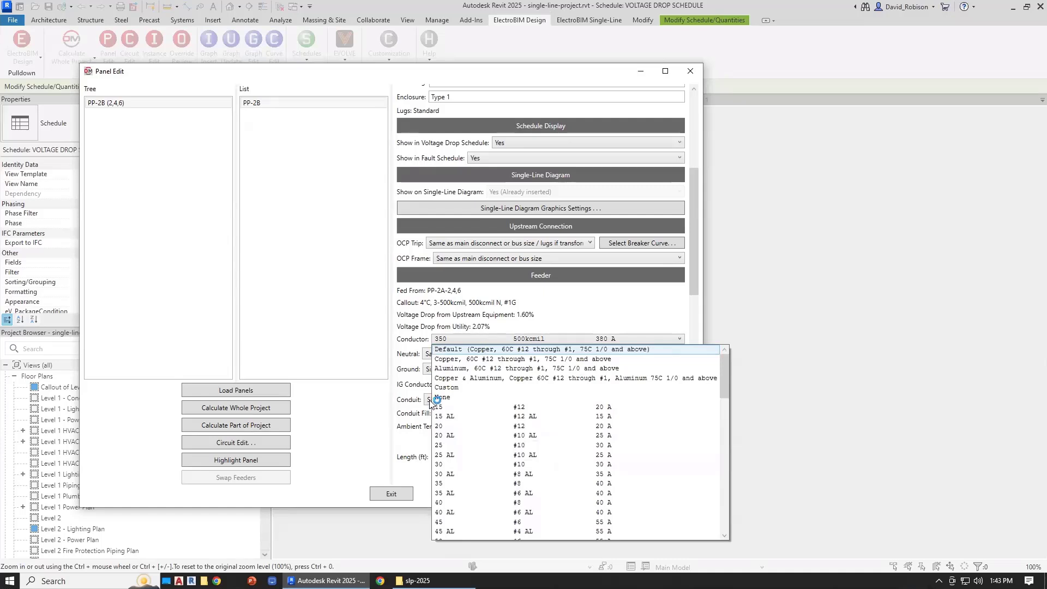
pyautogui.click(482, 352)
pyautogui.click(391, 494)
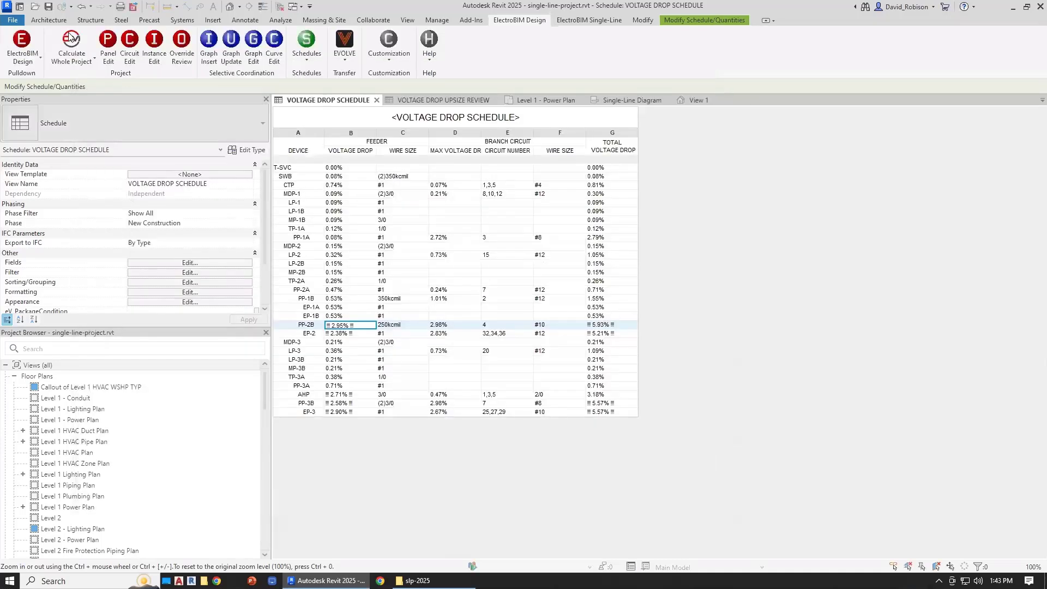
pyautogui.click(71, 46)
pyautogui.click(531, 282)
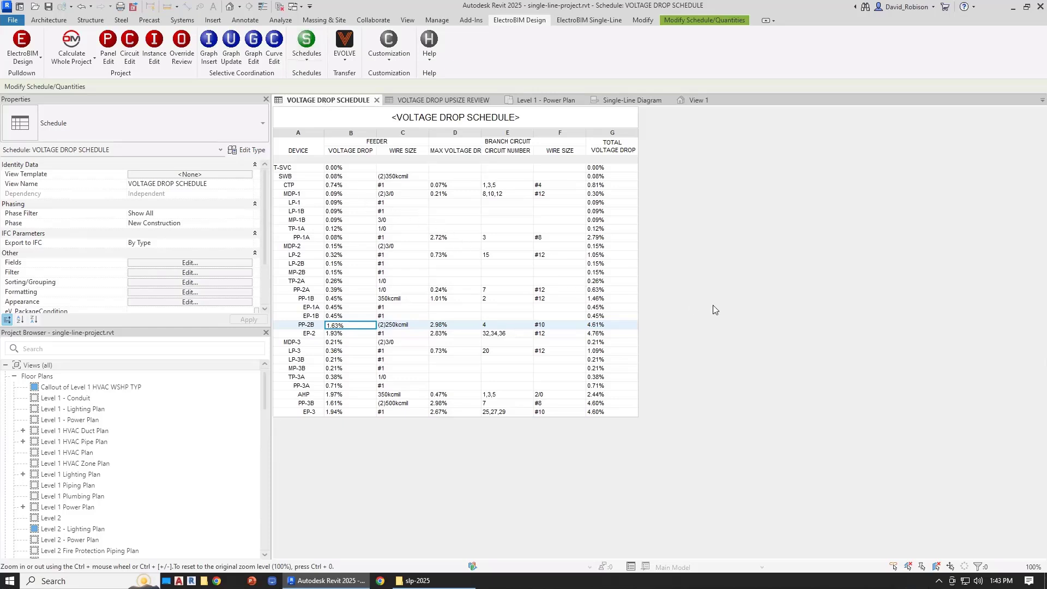
# Open the Voltage Drop Upsize Review schedule and compare original and actual sizes of the upsized feeders and branch circuits.
pyautogui.click(306, 49)
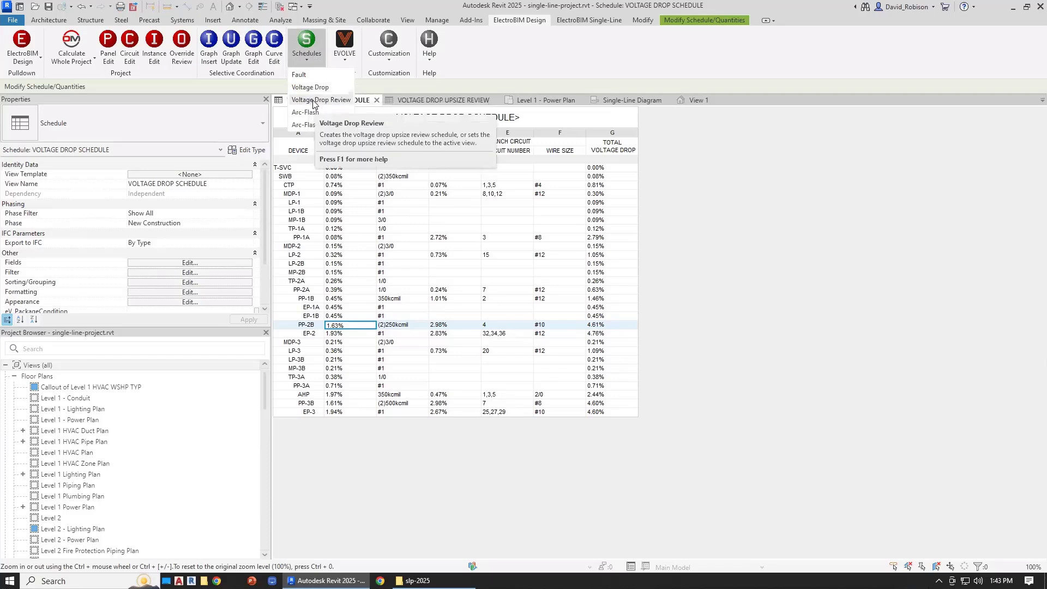
pyautogui.click(313, 100)
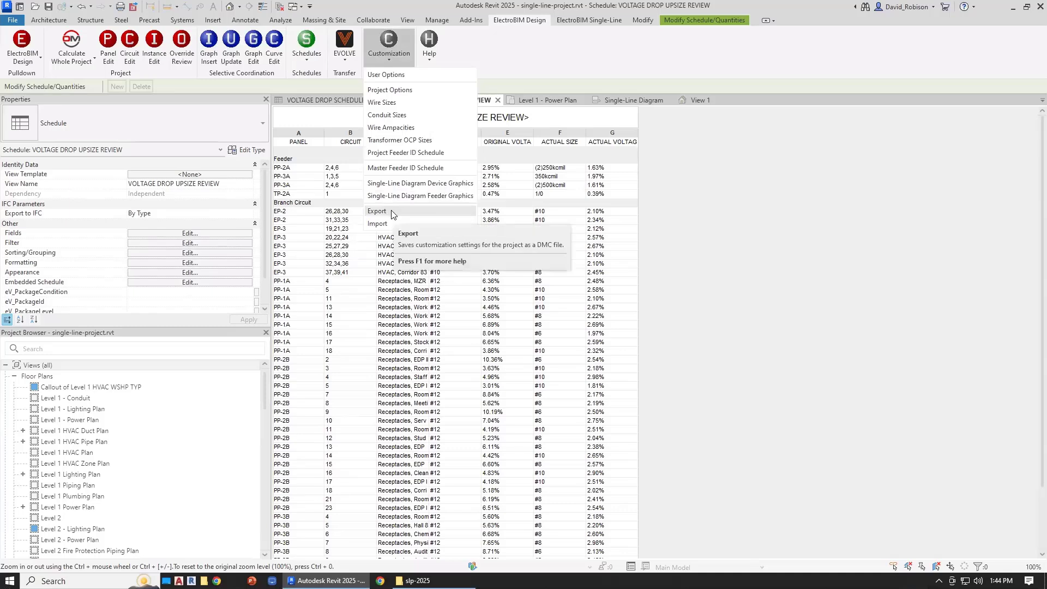
pyautogui.click(791, 228)
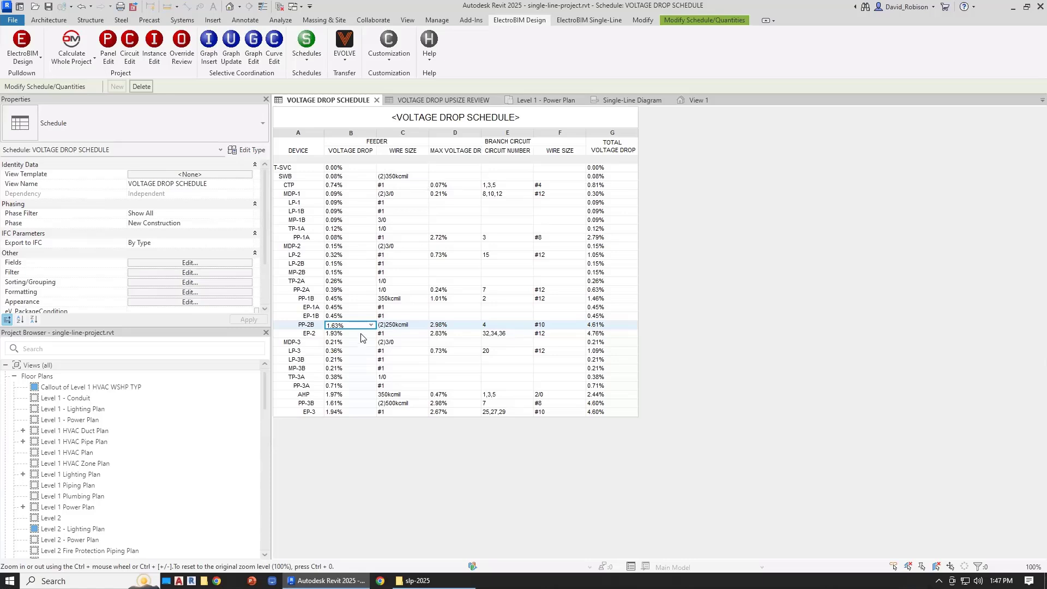
# Search the Voltage Drop Schedule's available fields for "nowarn" parameters, leaving the scheduled fields as they are.
pyautogui.click(211, 263)
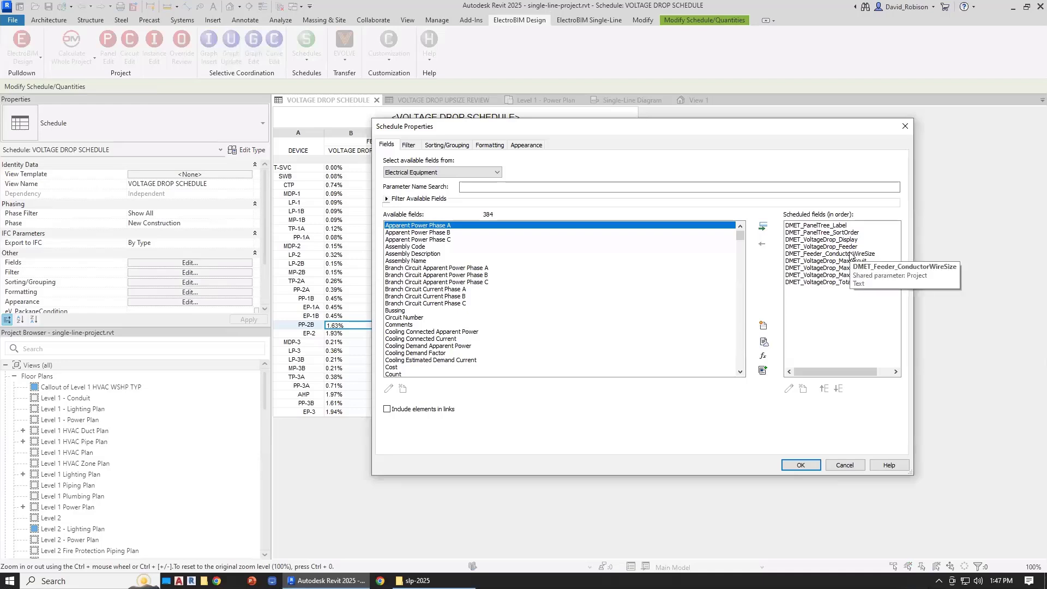
pyautogui.click(608, 190)
pyautogui.write('nowarn')
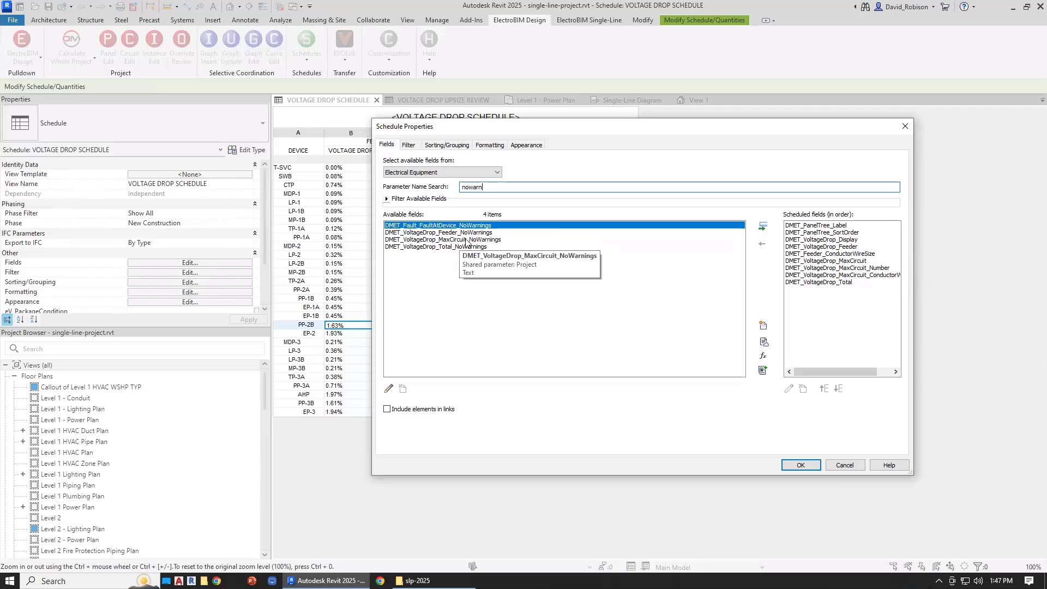
pyautogui.click(844, 465)
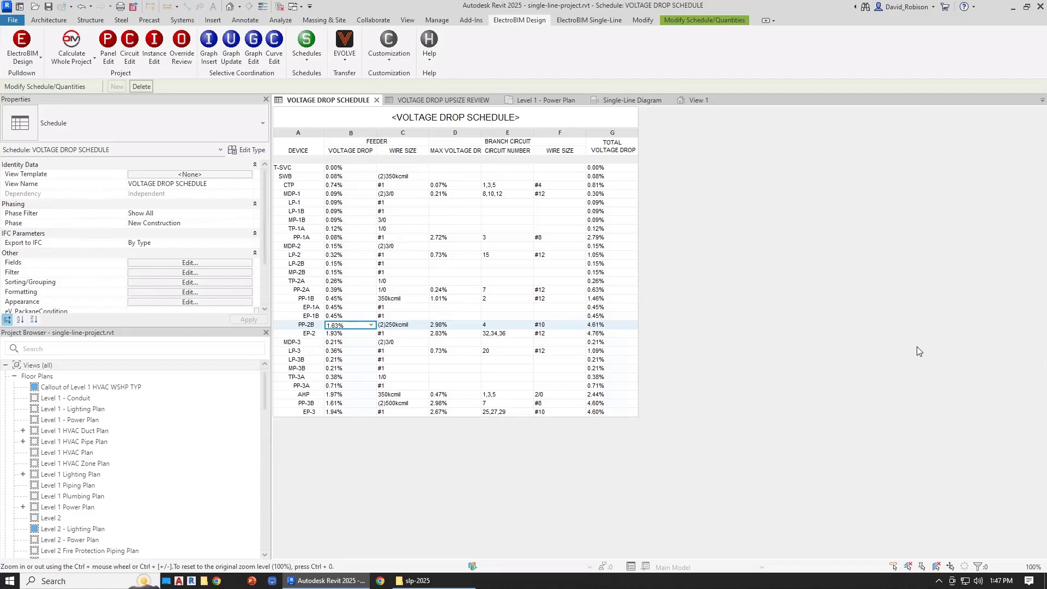
# Set Show in Voltage Drop Schedule to No for panel LP-1B and review the schedule's DMET_VoltageDrop_Display filter.
pyautogui.click(108, 48)
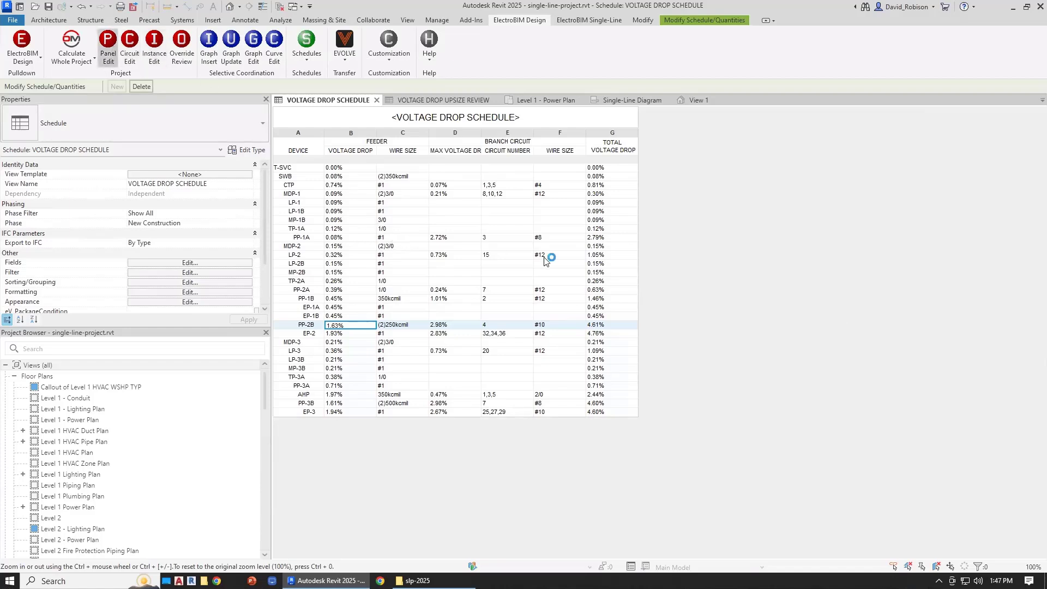
pyautogui.click(122, 157)
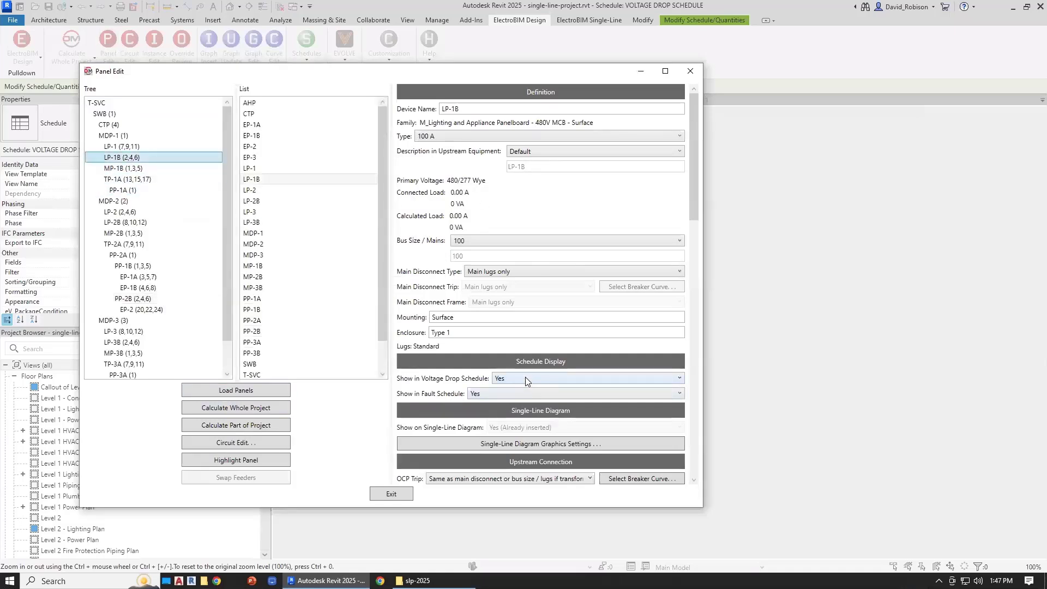
pyautogui.moveTo(251, 72); pyautogui.dragTo(531, 64)
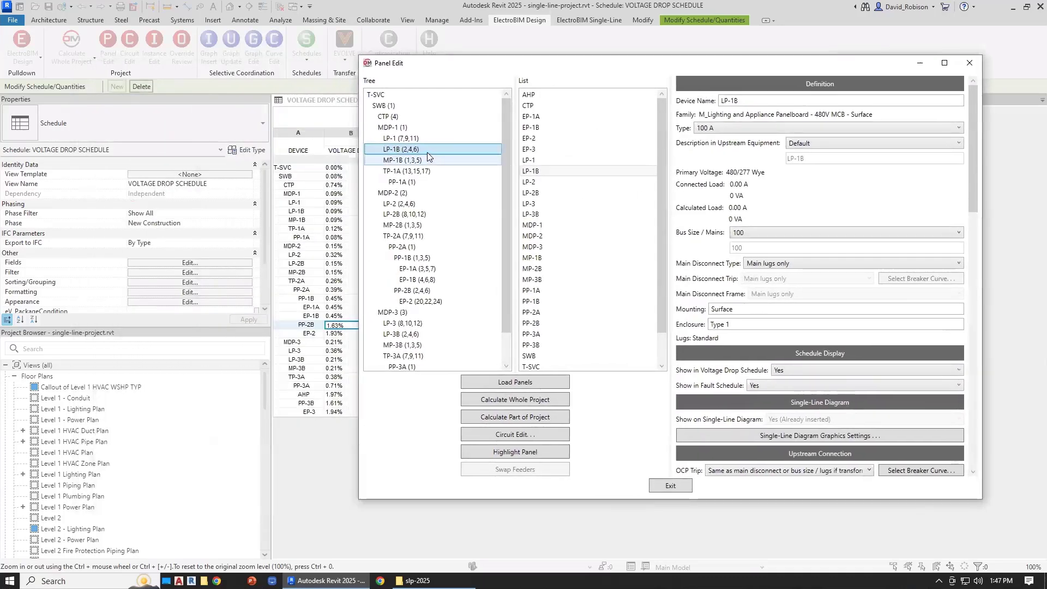
pyautogui.click(786, 369)
pyautogui.click(780, 391)
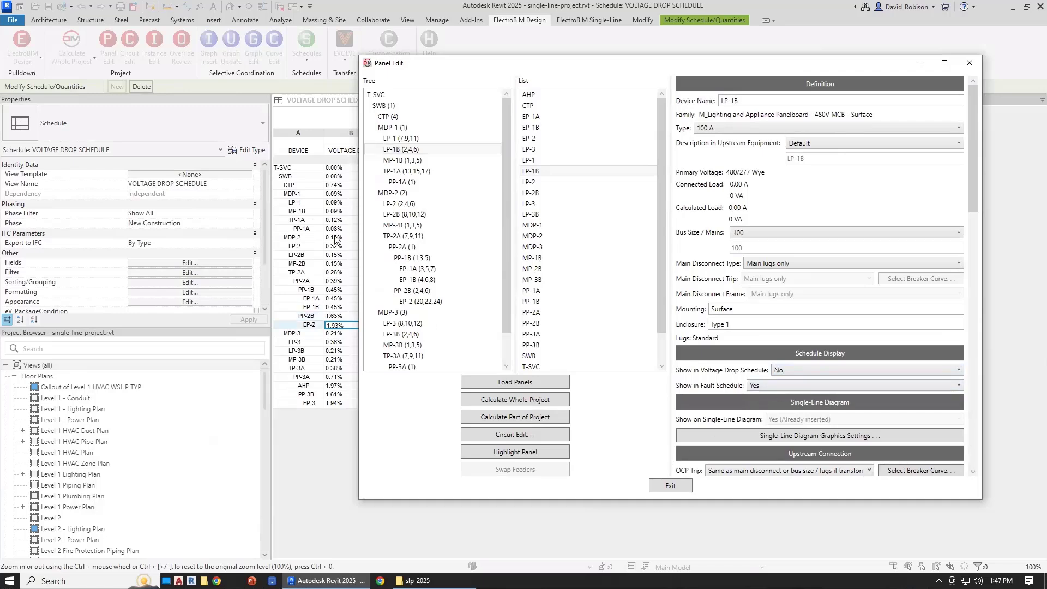
pyautogui.click(672, 488)
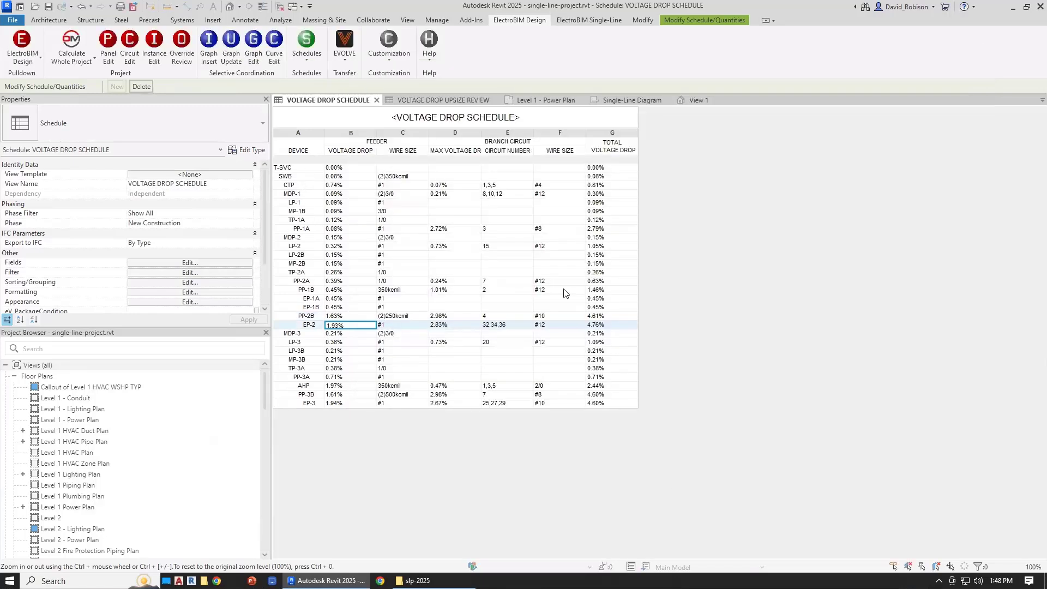
pyautogui.click(189, 273)
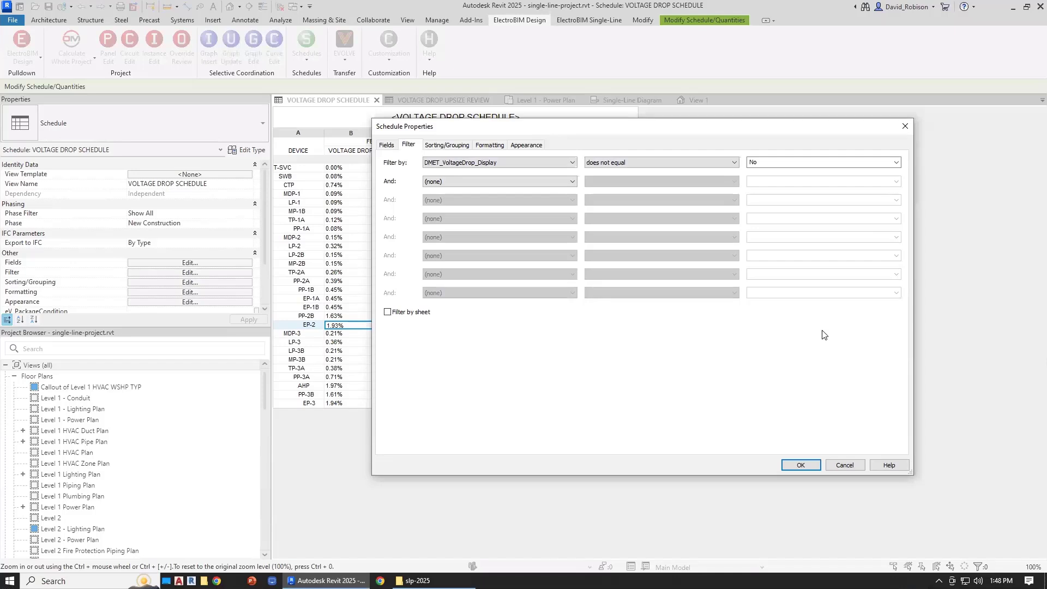
pyautogui.click(800, 464)
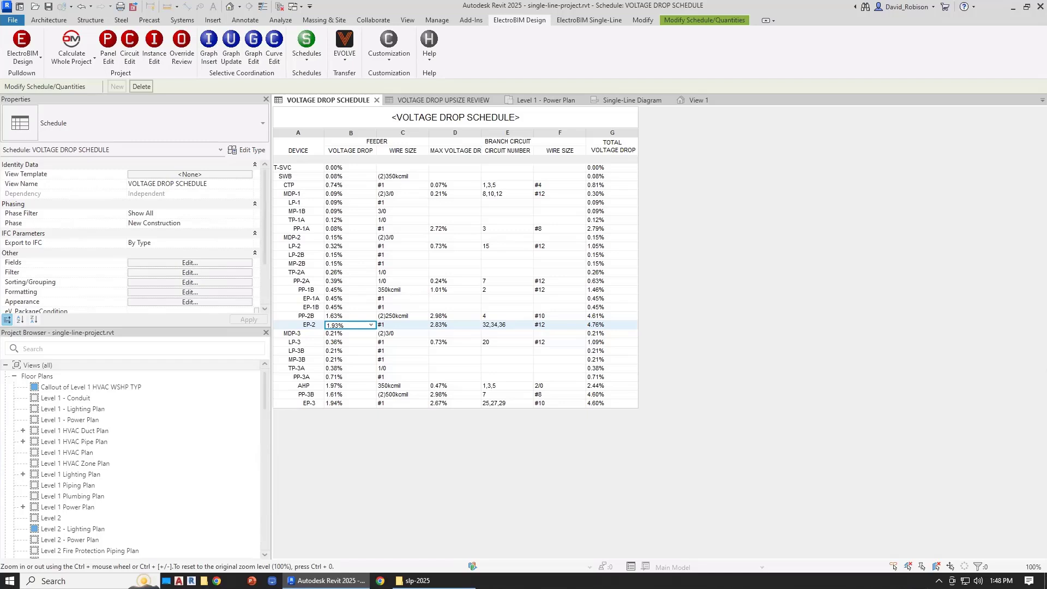
# Review the feeder conductor choices for panel PP-2B, leaving its upsized conductor selected.
pyautogui.click(104, 54)
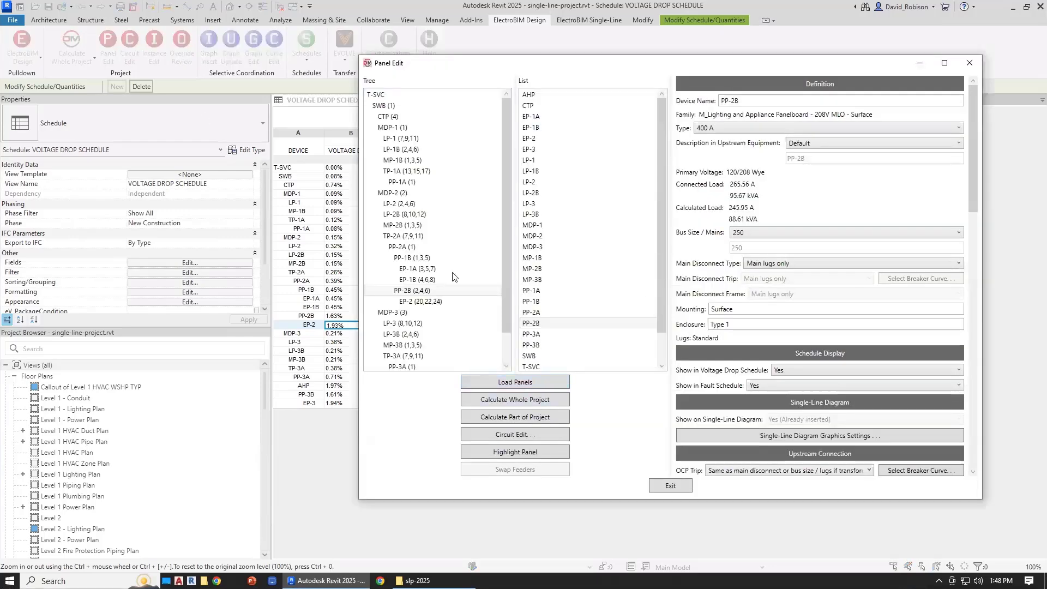
pyautogui.scroll(-5, 762, 310)
pyautogui.click(781, 306)
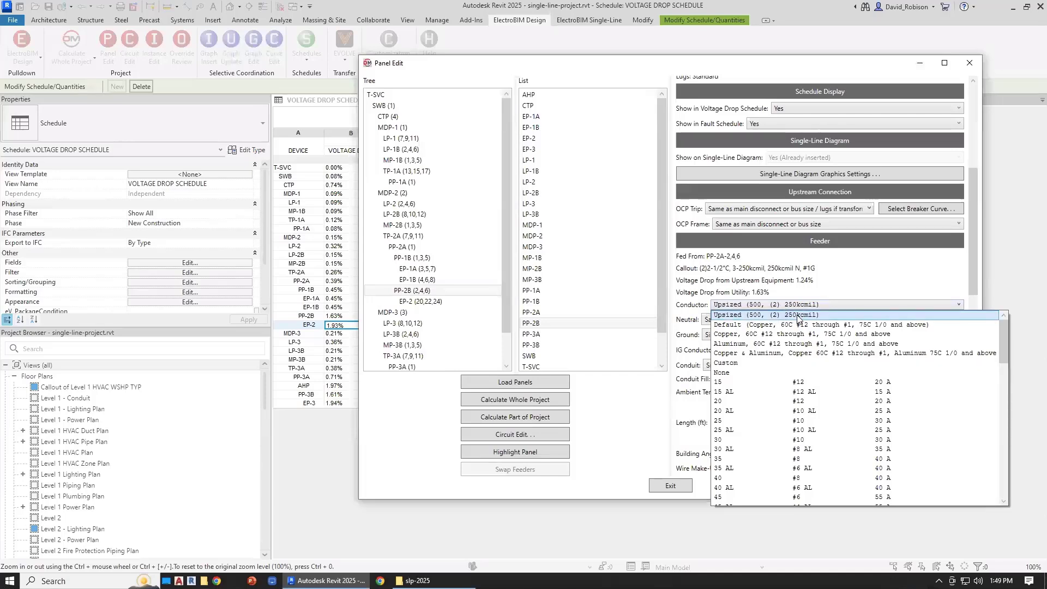
pyautogui.scroll(-9, 774, 441)
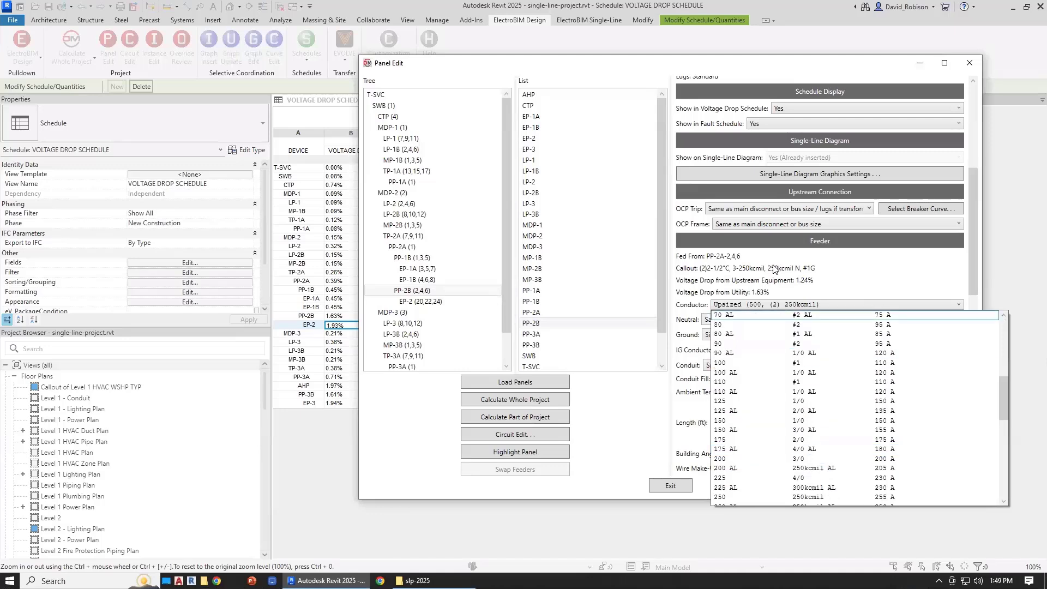
pyautogui.click(775, 269)
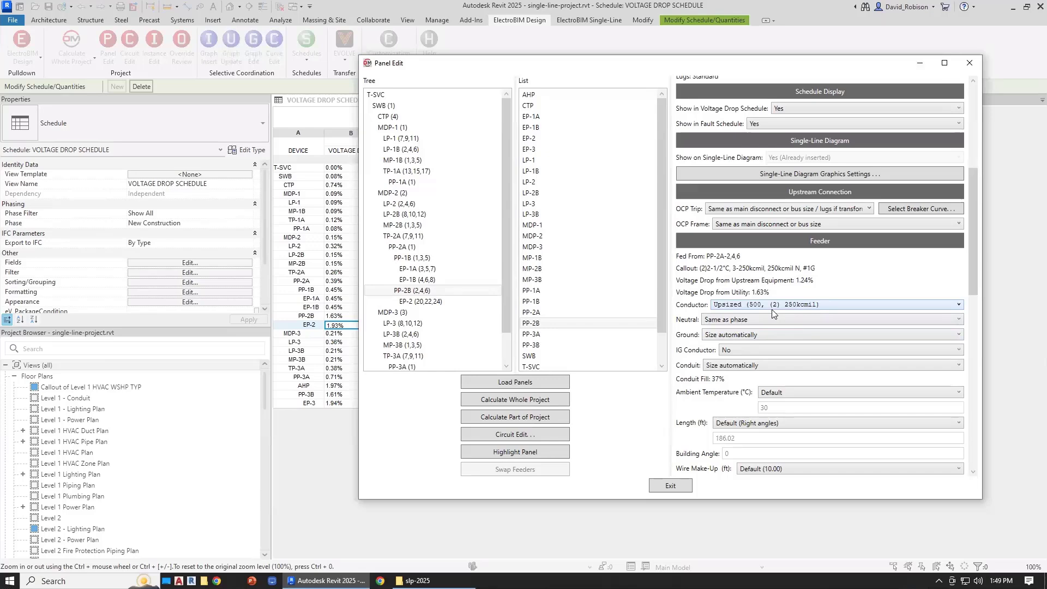
pyautogui.click(670, 486)
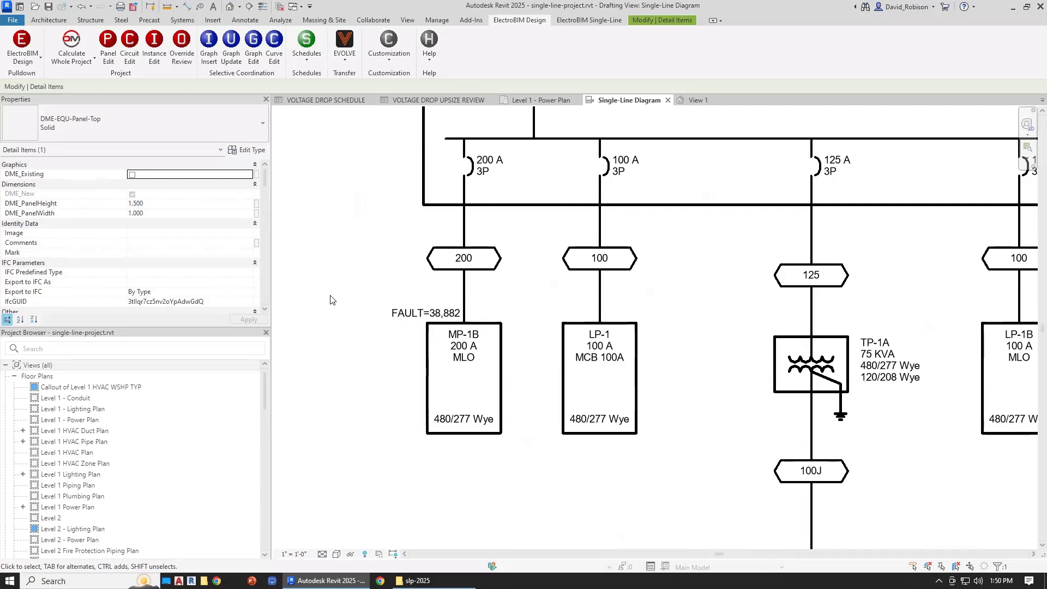
# Set panel LP-1's feeder conductor to 200 (3/0, 200 A) and compare its callout with MP-1B's feeder.
pyautogui.scroll(1, 330, 299)
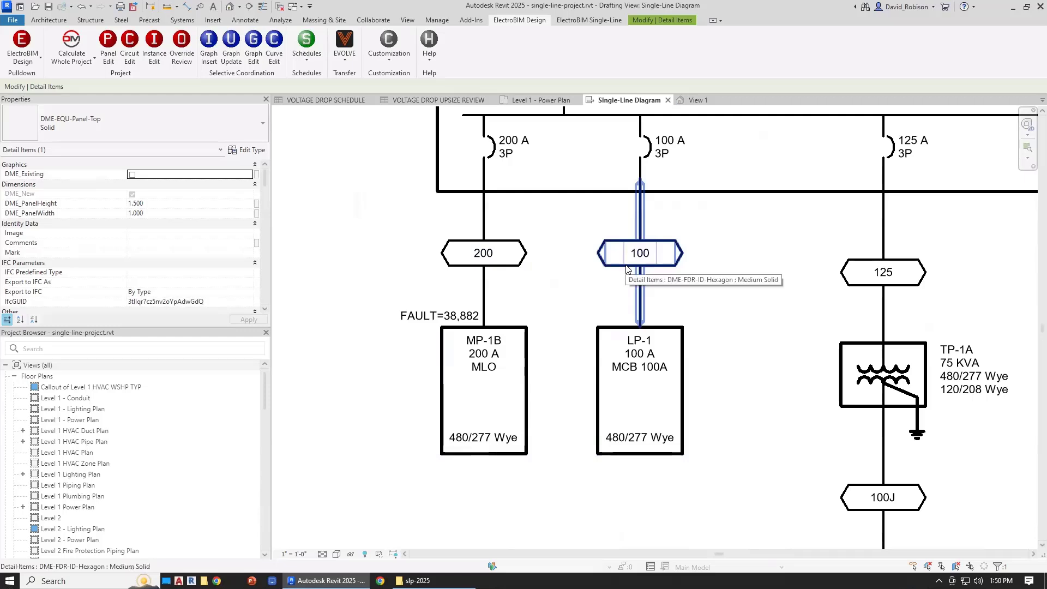
pyautogui.click(107, 48)
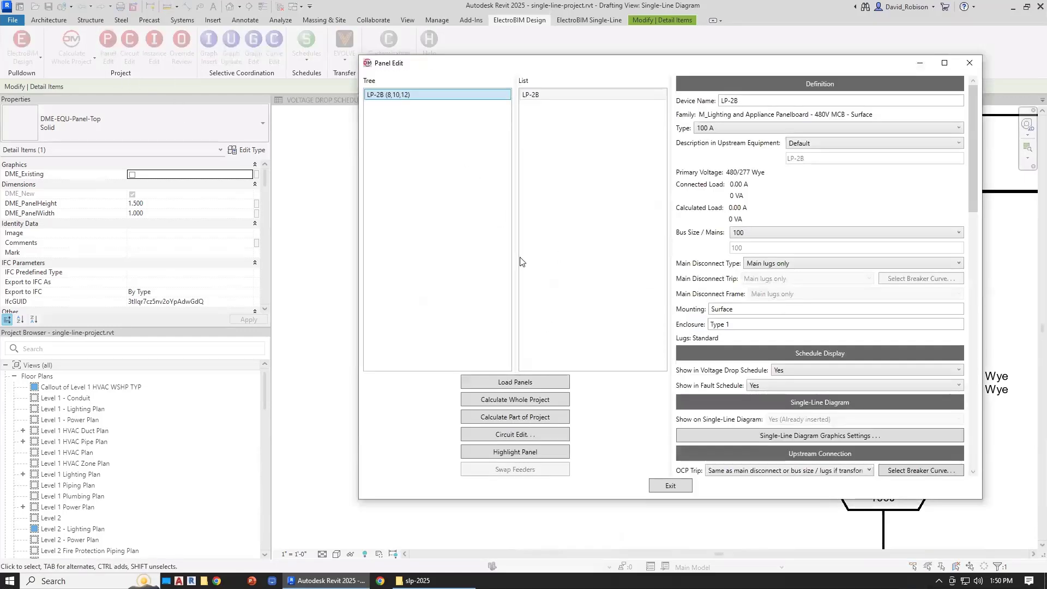
pyautogui.click(515, 382)
pyautogui.moveTo(565, 66); pyautogui.dragTo(504, 93)
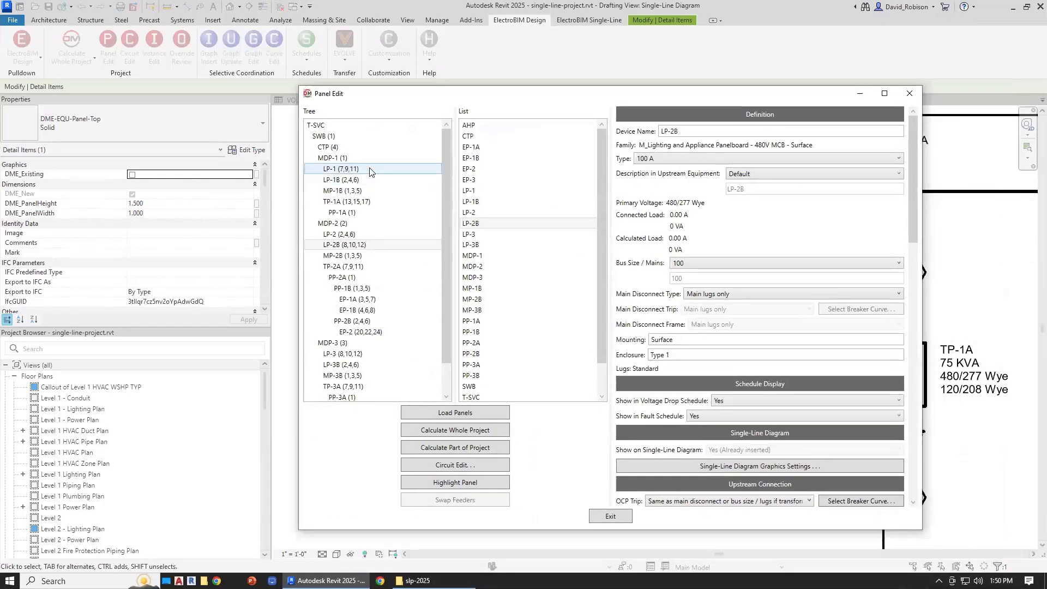
pyautogui.click(369, 169)
pyautogui.scroll(-5, 712, 372)
pyautogui.scroll(-3, 712, 375)
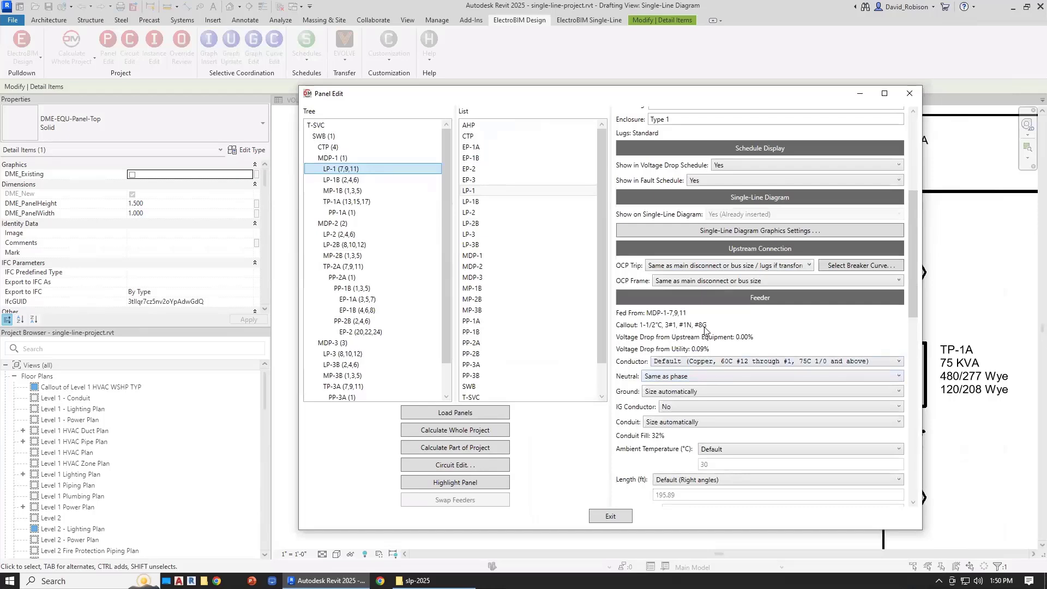
pyautogui.click(699, 362)
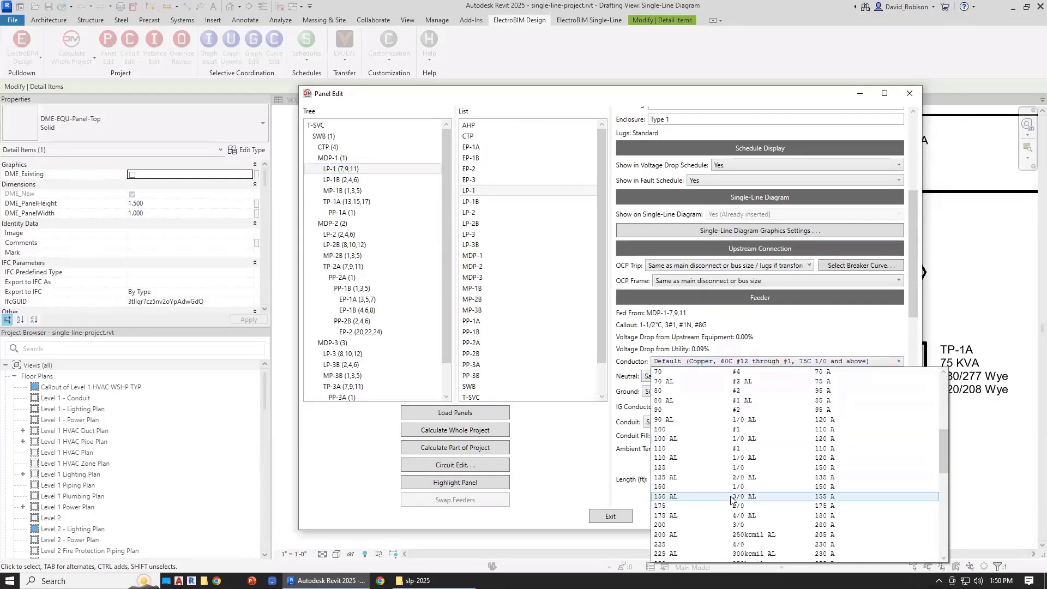
pyautogui.click(730, 500)
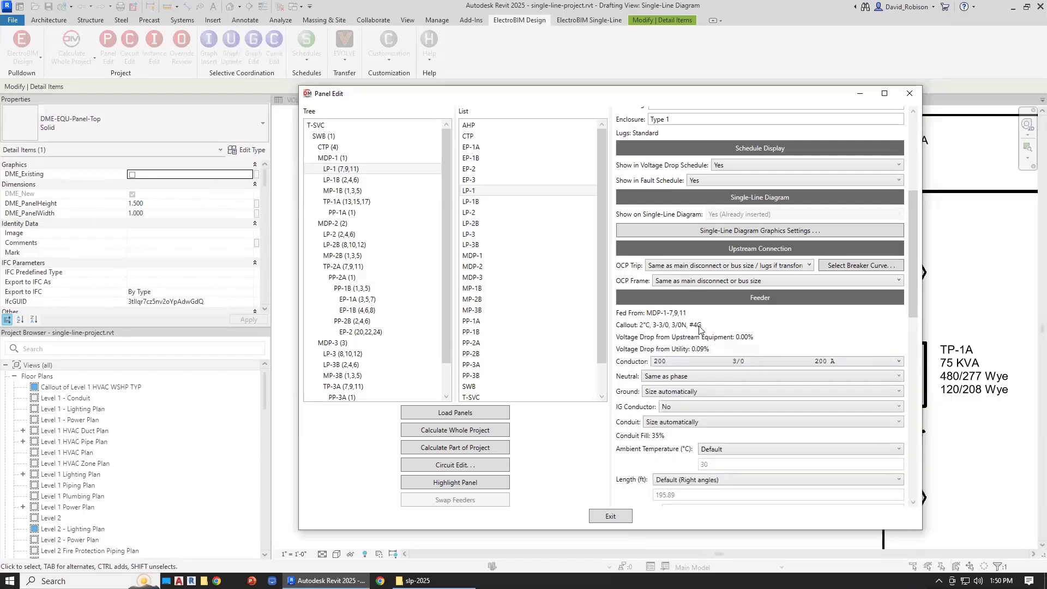
pyautogui.click(355, 192)
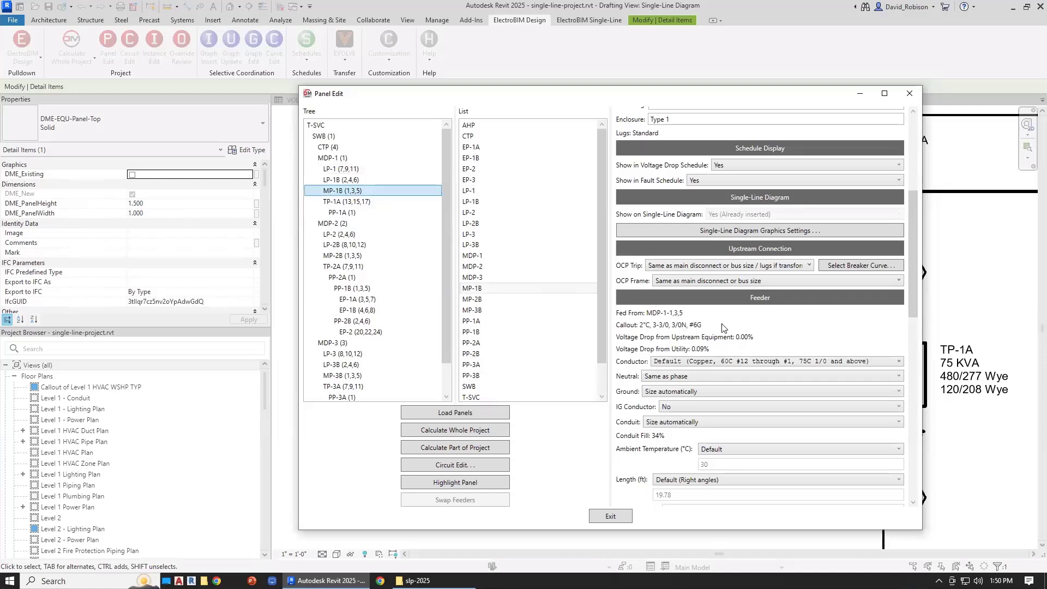
pyautogui.click(616, 514)
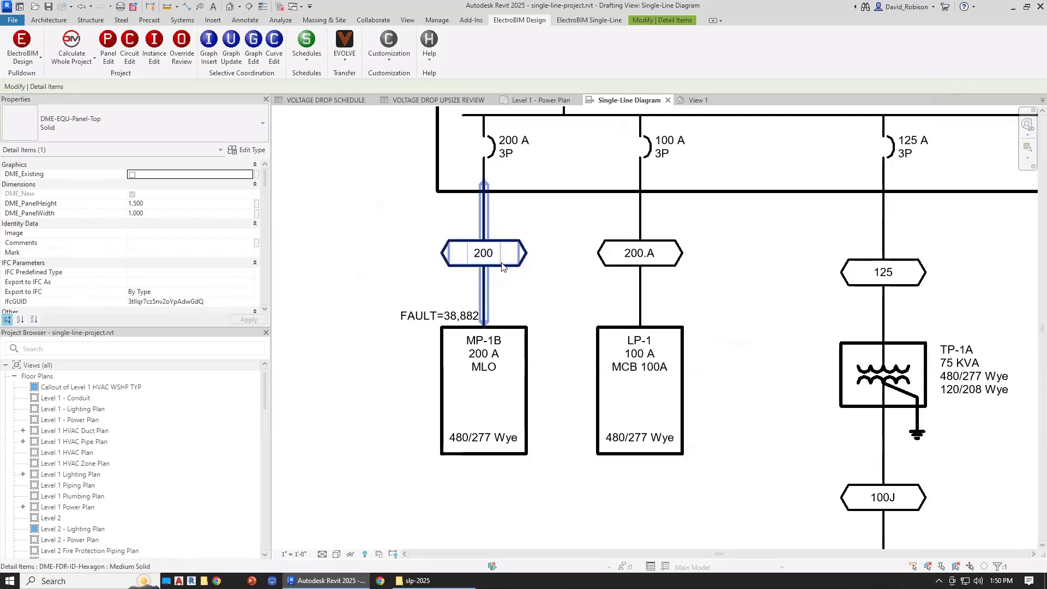
# Update the Feeder Schedule on the single-line diagram to include the 200.A feeder.
pyautogui.scroll(-3, 709, 349)
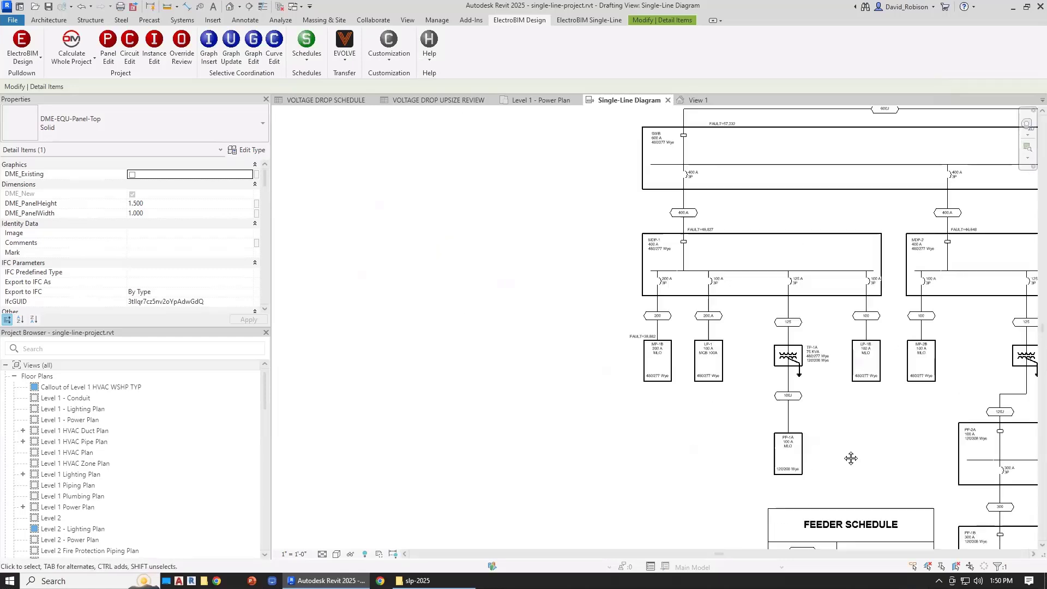
pyautogui.moveTo(812, 439); pyautogui.dragTo(568, 82, button='middle')
pyautogui.click(589, 20)
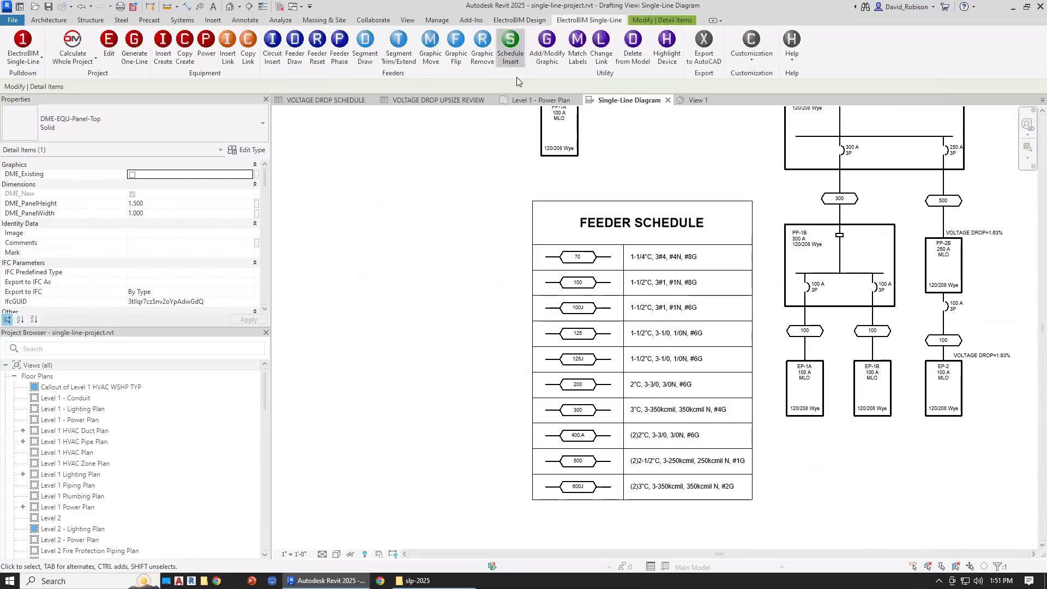
pyautogui.scroll(2, 567, 395)
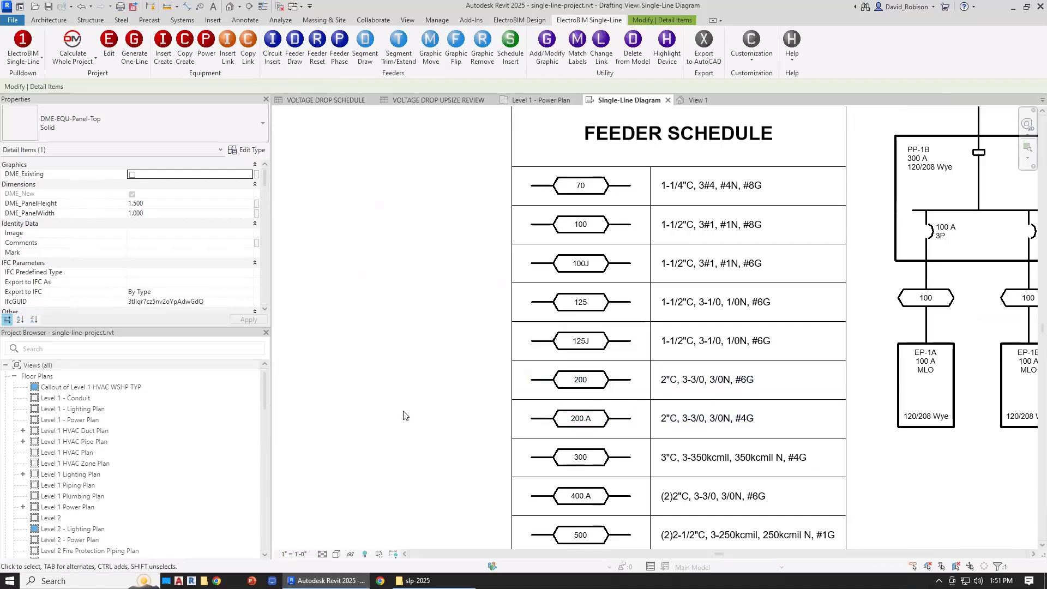
# Review the transformer voltage drop calculation methods in the project options, keeping Reset voltage drop at transformers.
pyautogui.click(327, 101)
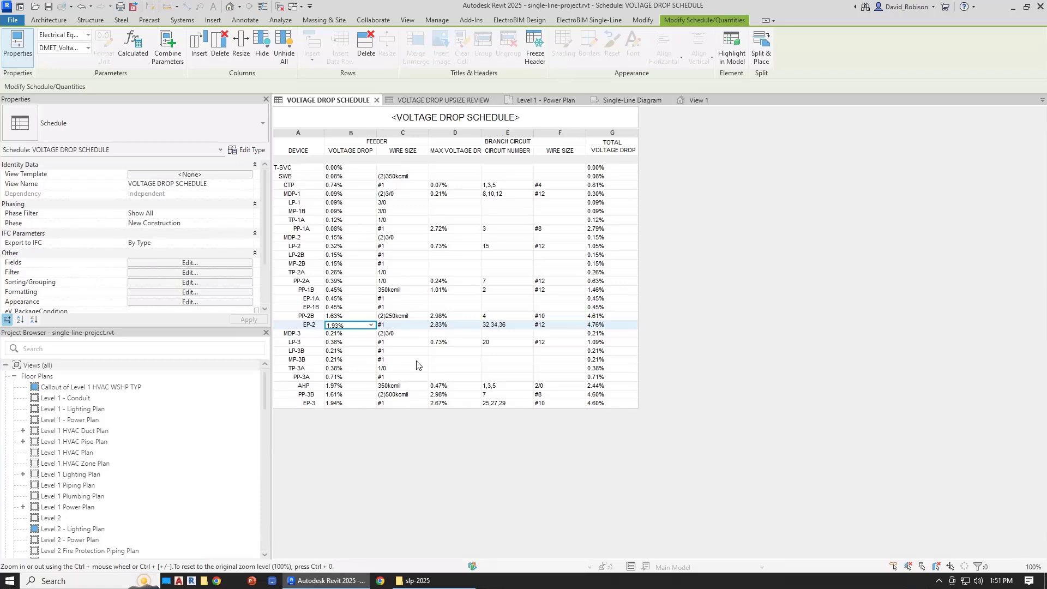
pyautogui.click(287, 274)
pyautogui.click(531, 23)
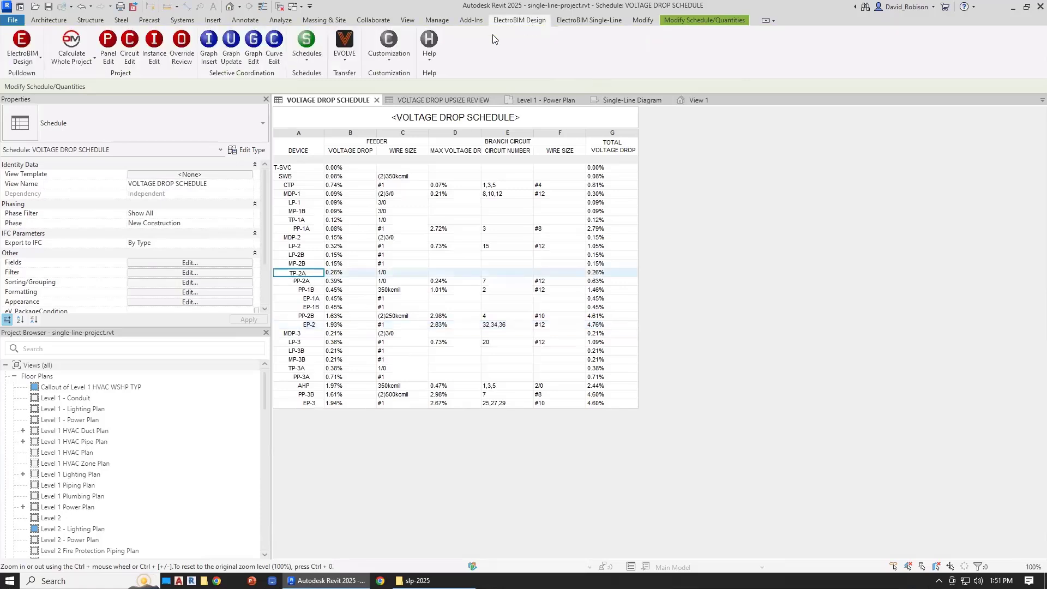
pyautogui.click(388, 47)
pyautogui.click(410, 88)
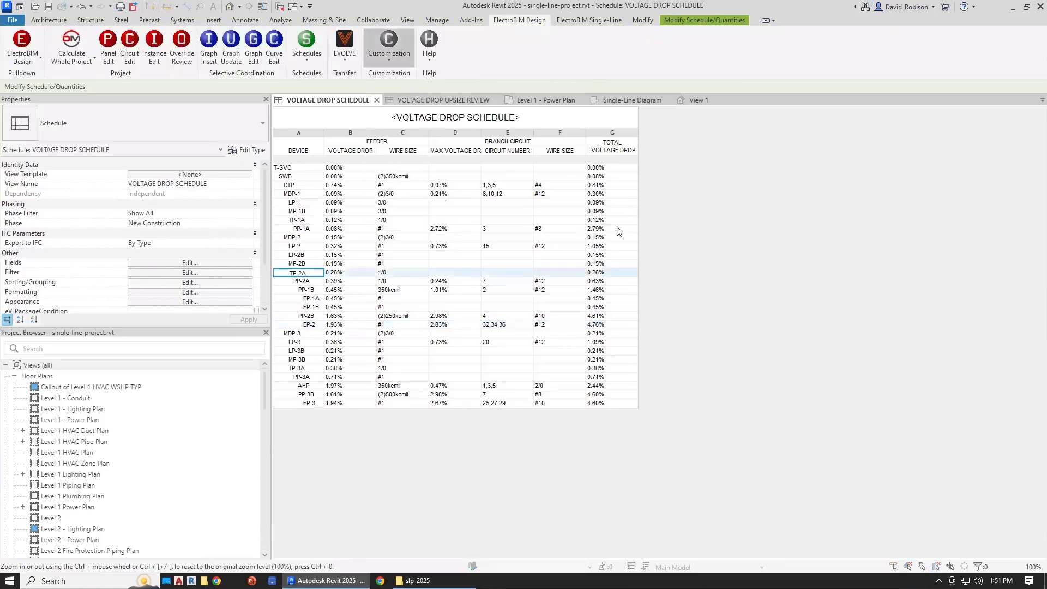
pyautogui.click(790, 417)
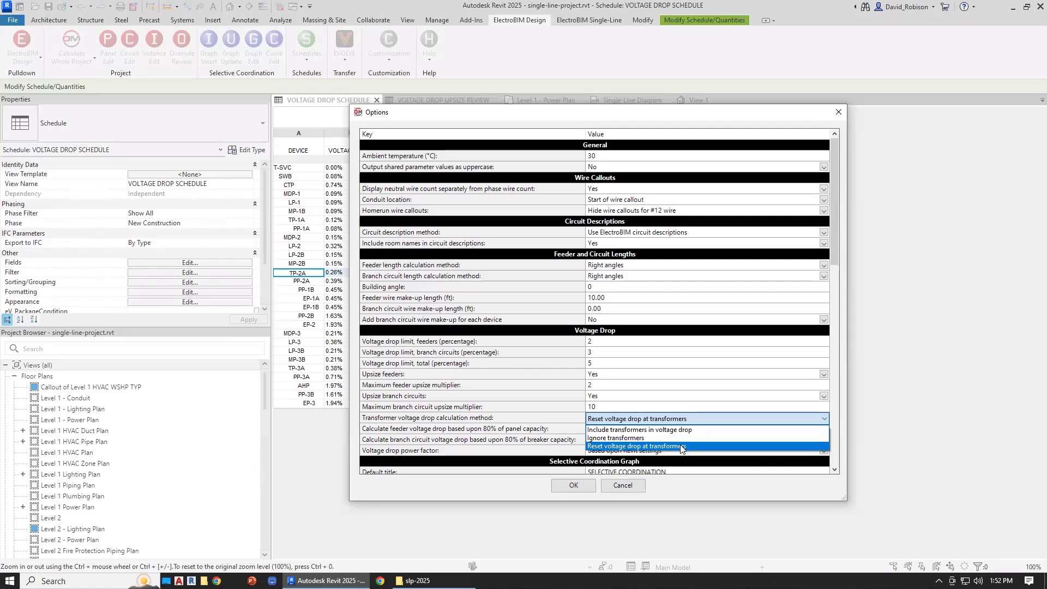
pyautogui.click(680, 446)
pyautogui.click(574, 486)
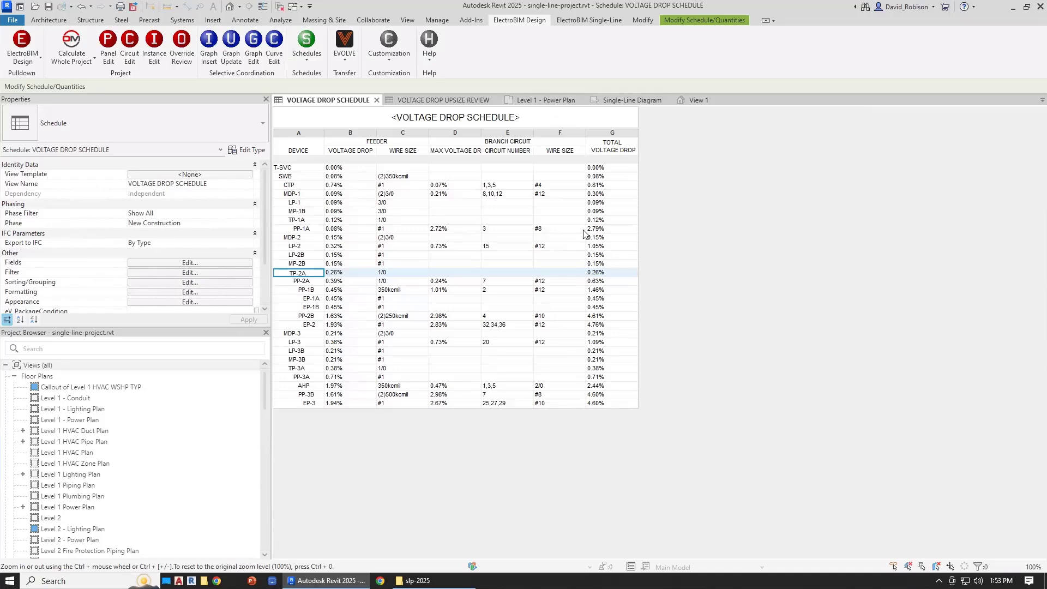
# Inspect the circuit properties of a duplex receptacle on panel PP-1B, circuit 2, in the Level 1 power plan.
pyautogui.hotkey('ctrl', 'Tab')
pyautogui.click(665, 294)
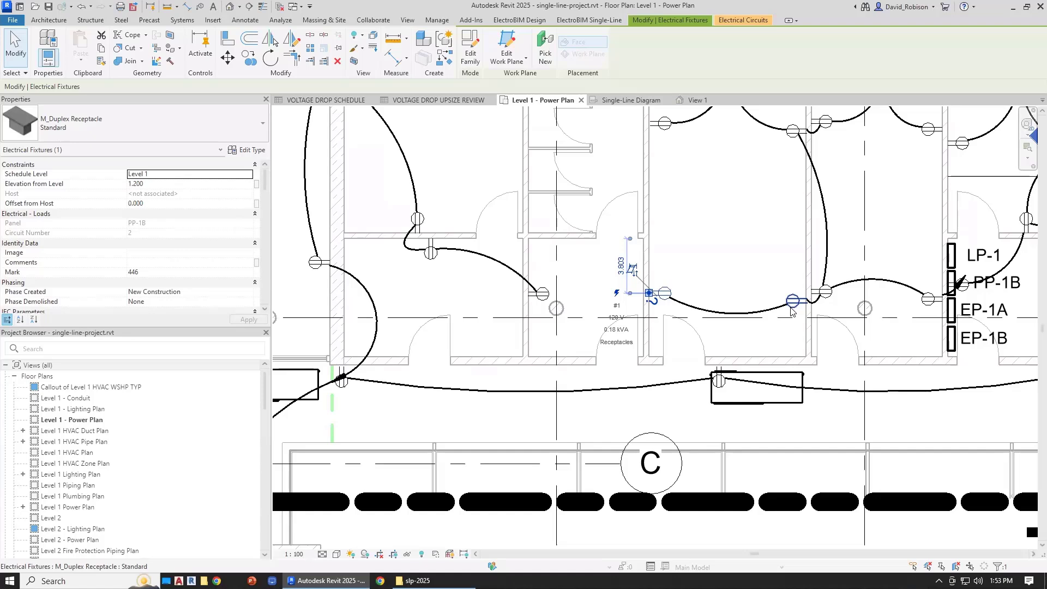
pyautogui.click(742, 22)
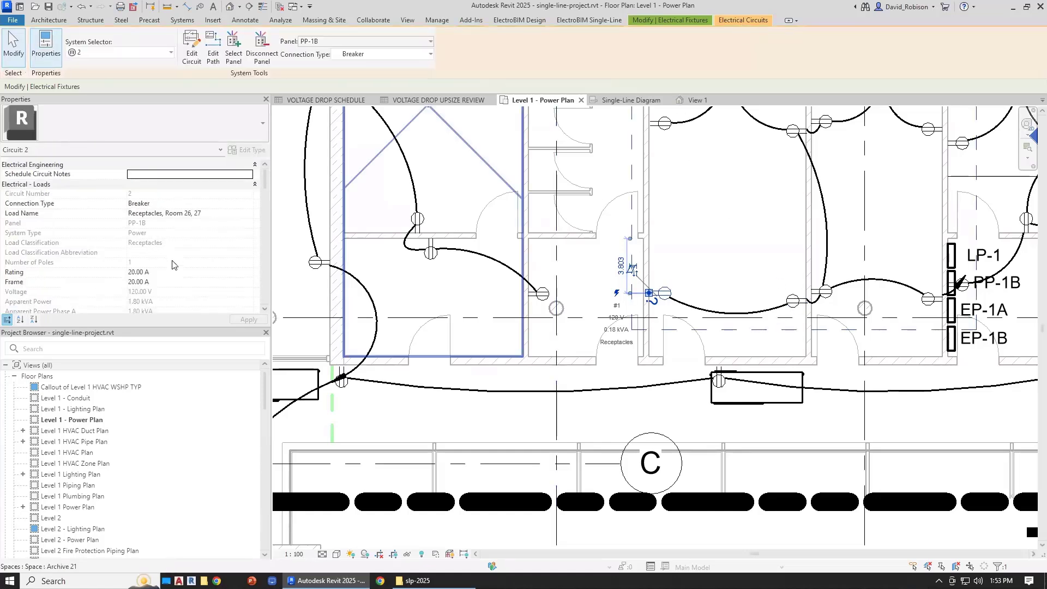
pyautogui.scroll(-2, 174, 262)
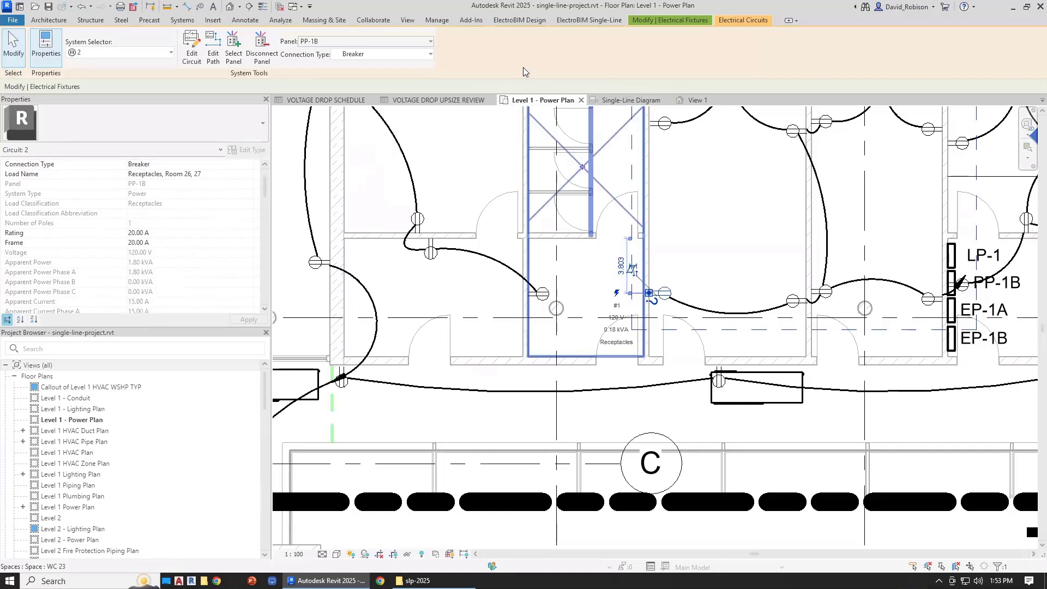
# Examine the project option for calculating branch circuit voltage drop based upon 80% of breaker capacity, keeping it at No.
pyautogui.click(519, 21)
pyautogui.click(388, 47)
pyautogui.click(410, 91)
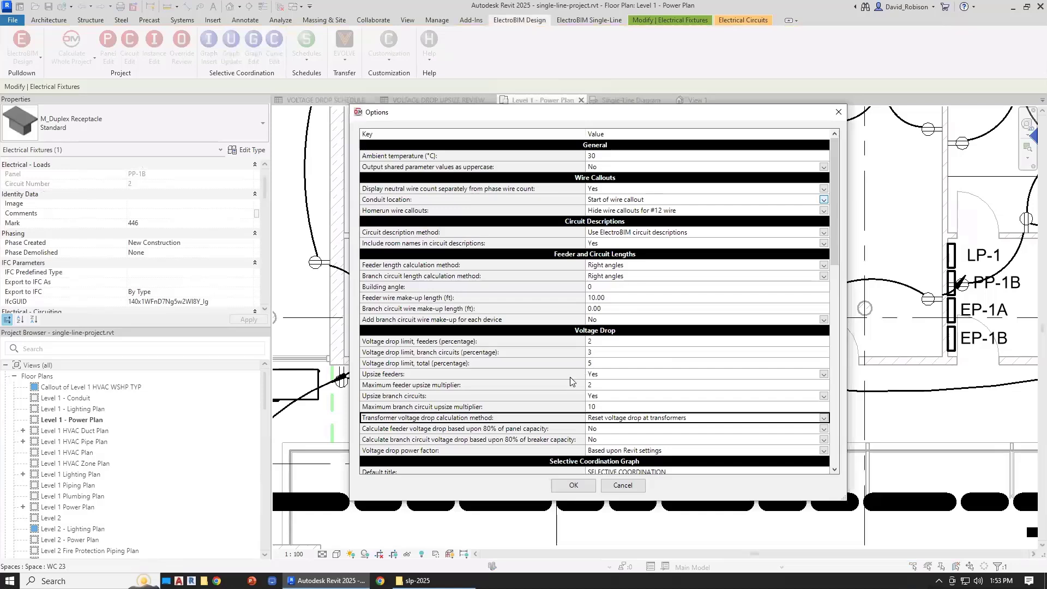
pyautogui.click(536, 439)
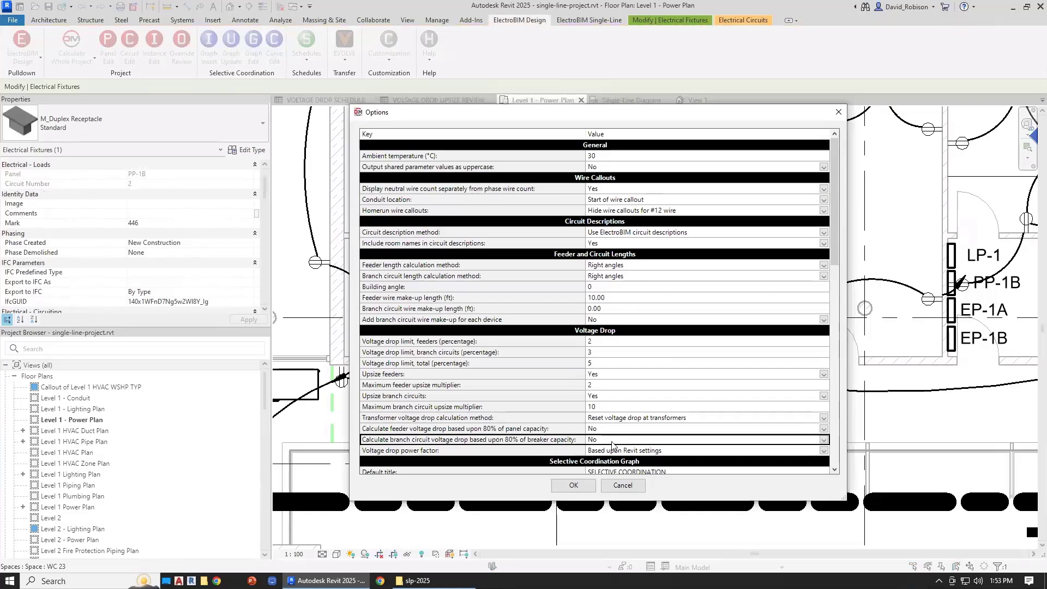
pyautogui.click(611, 443)
pyautogui.click(612, 443)
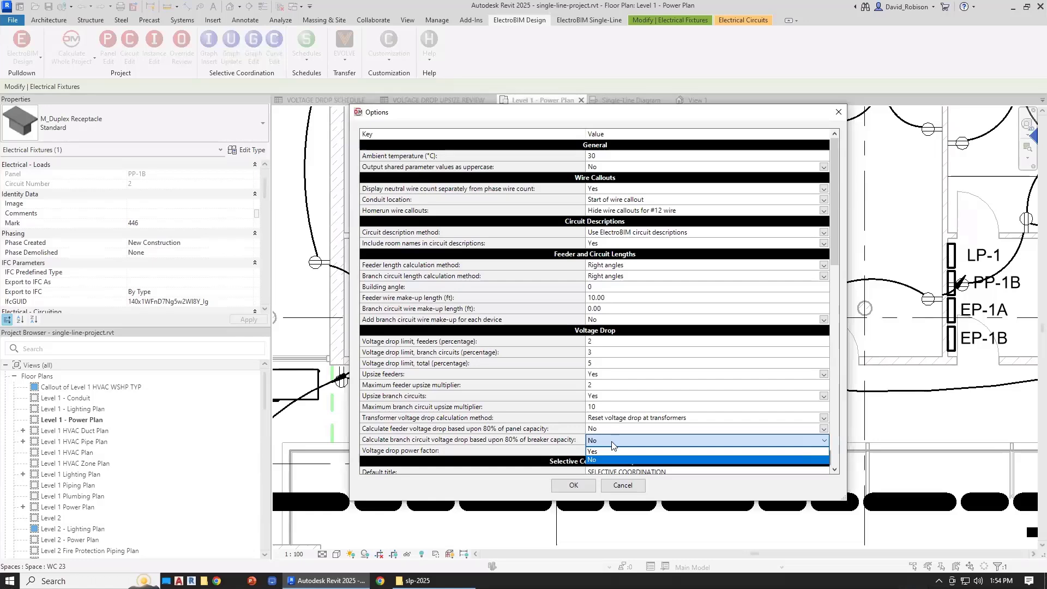
pyautogui.click(611, 443)
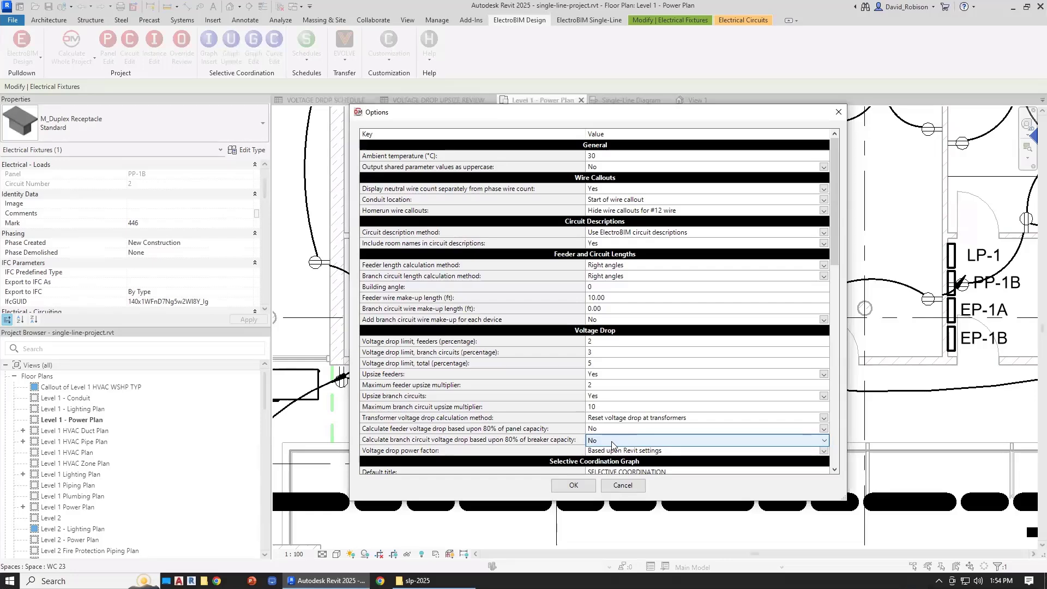
# Review the circuit details and conductor choices for circuit 2 of panel PP-1B in Circuit Edit, with all project panels loaded.
pyautogui.click(574, 485)
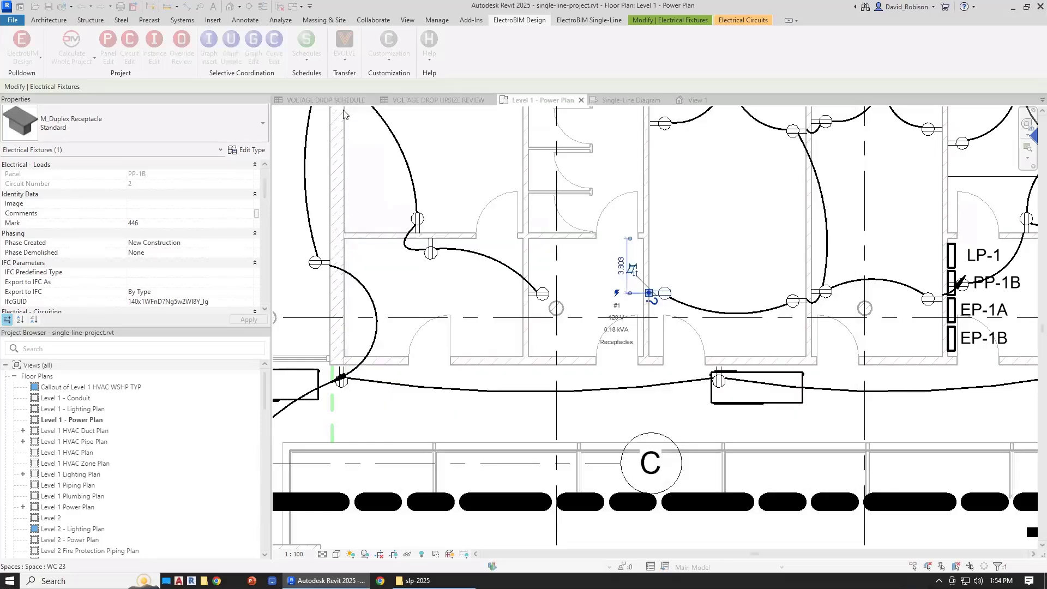
pyautogui.click(504, 20)
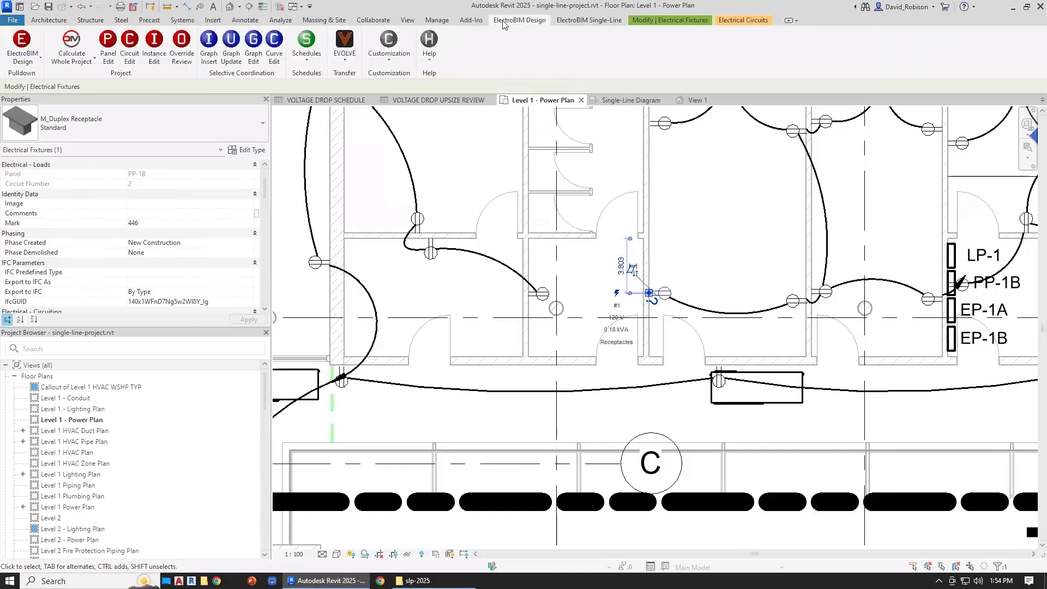
pyautogui.click(131, 51)
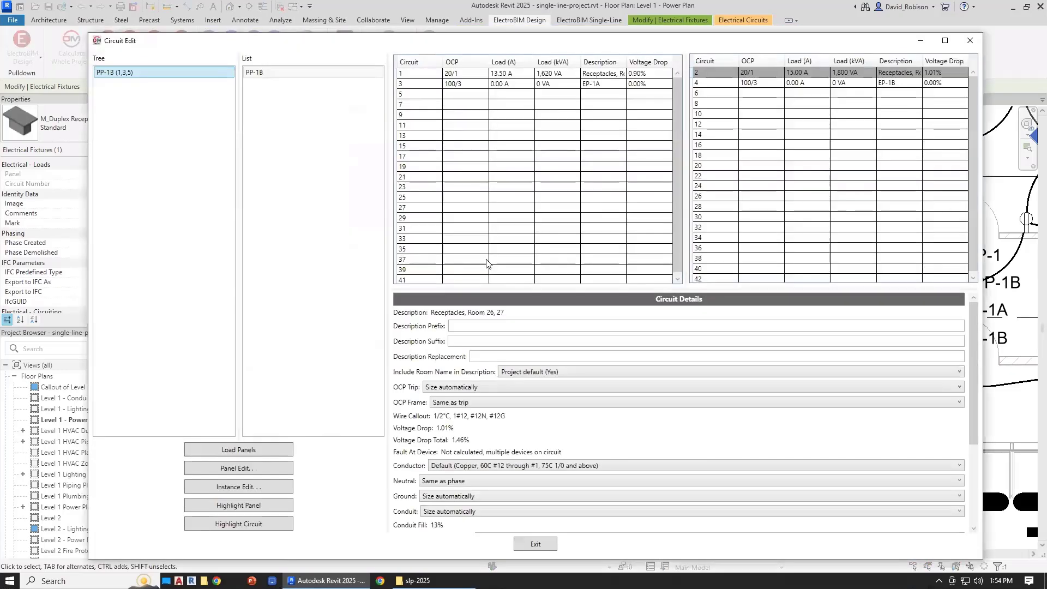
pyautogui.click(266, 450)
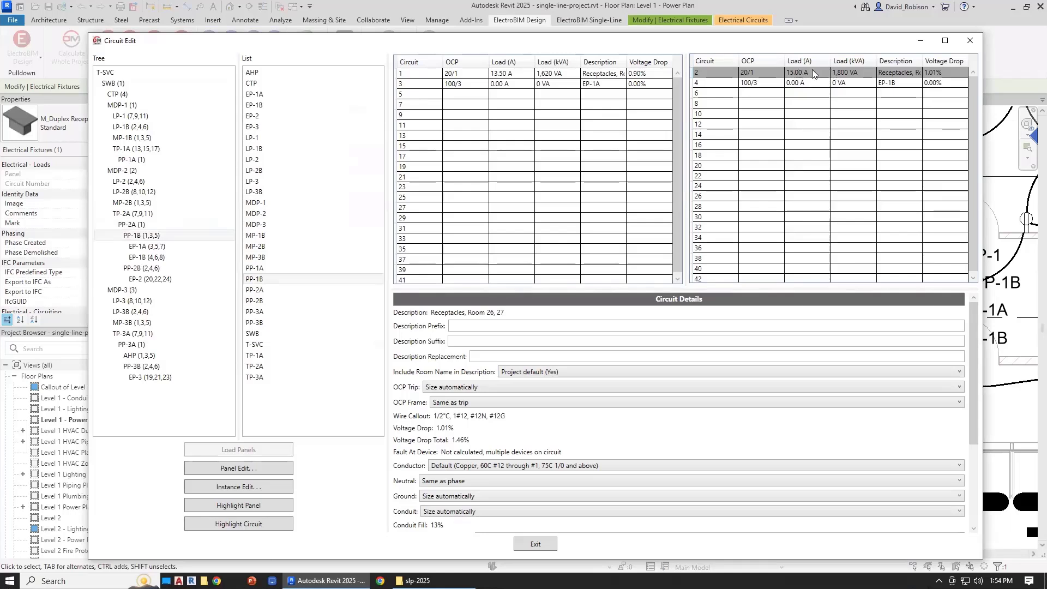
pyautogui.click(505, 469)
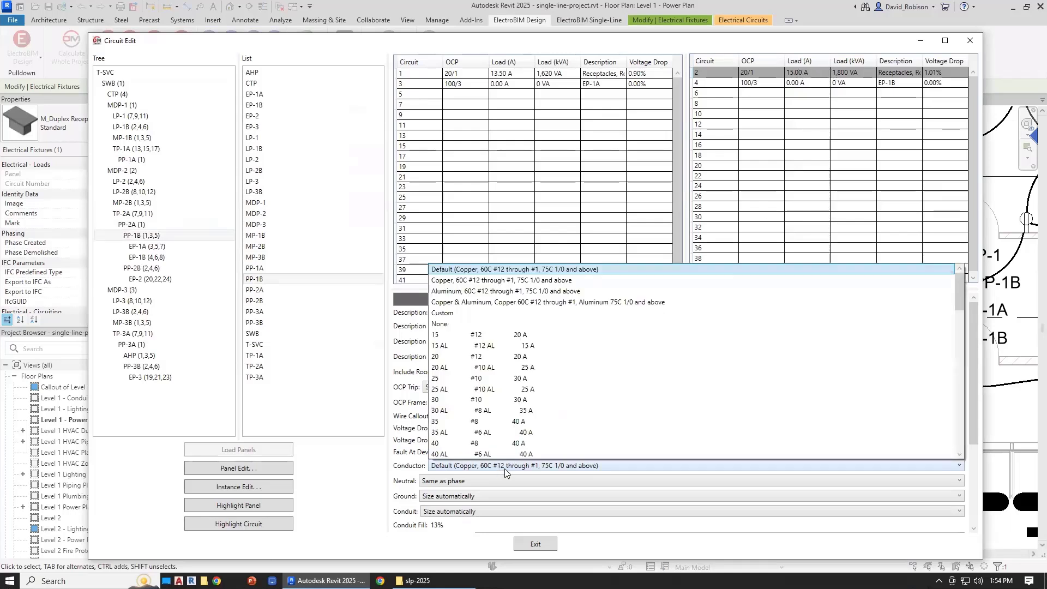
pyautogui.scroll(1, 565, 291)
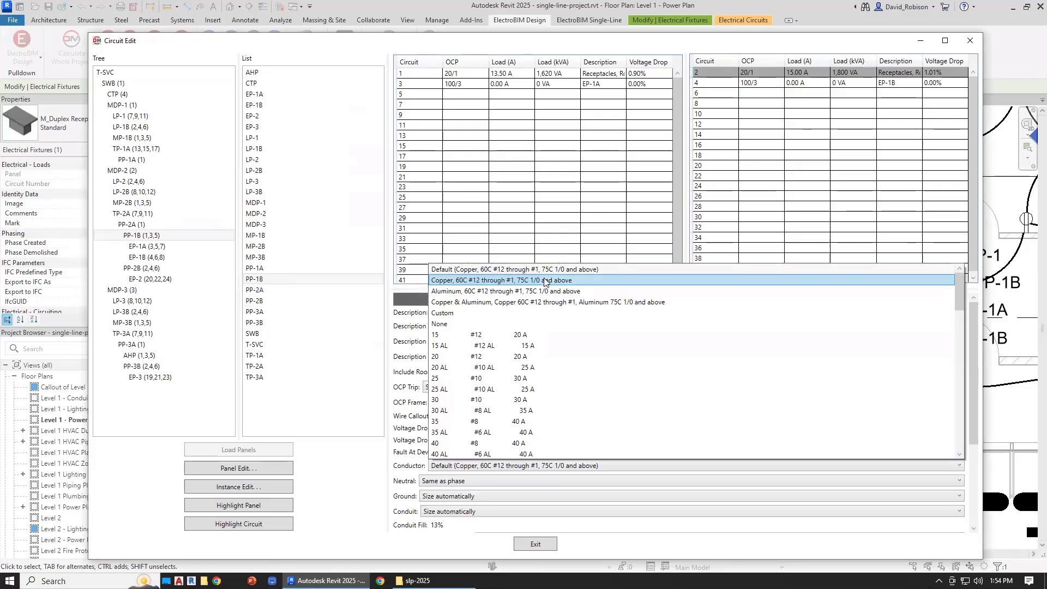
pyautogui.click(409, 421)
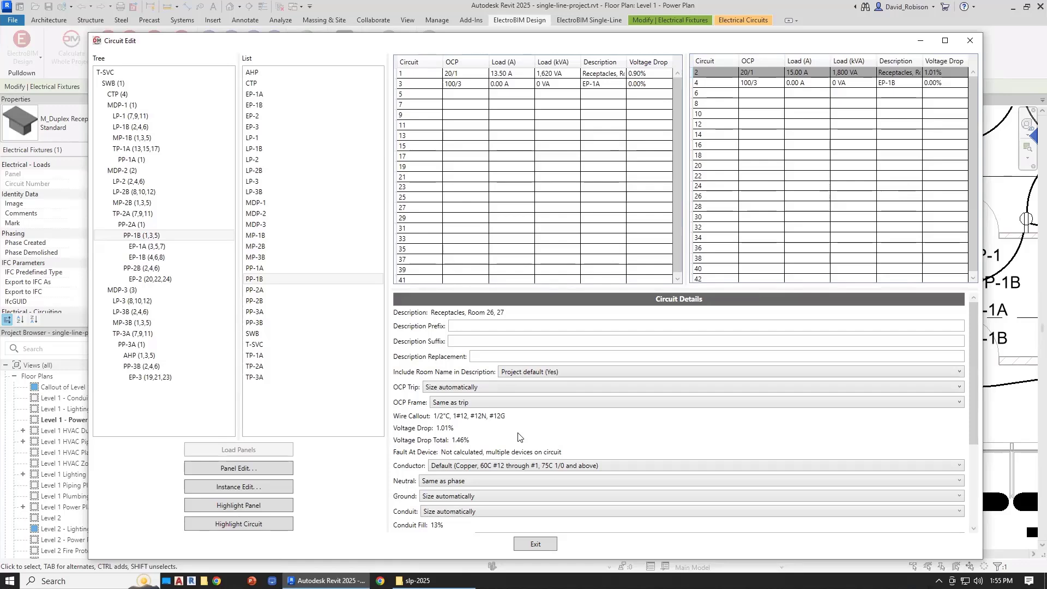
pyautogui.click(535, 544)
# Examine the project options for upsizing branch circuits and the maximum branch circuit upsize multiplier.
pyautogui.click(398, 57)
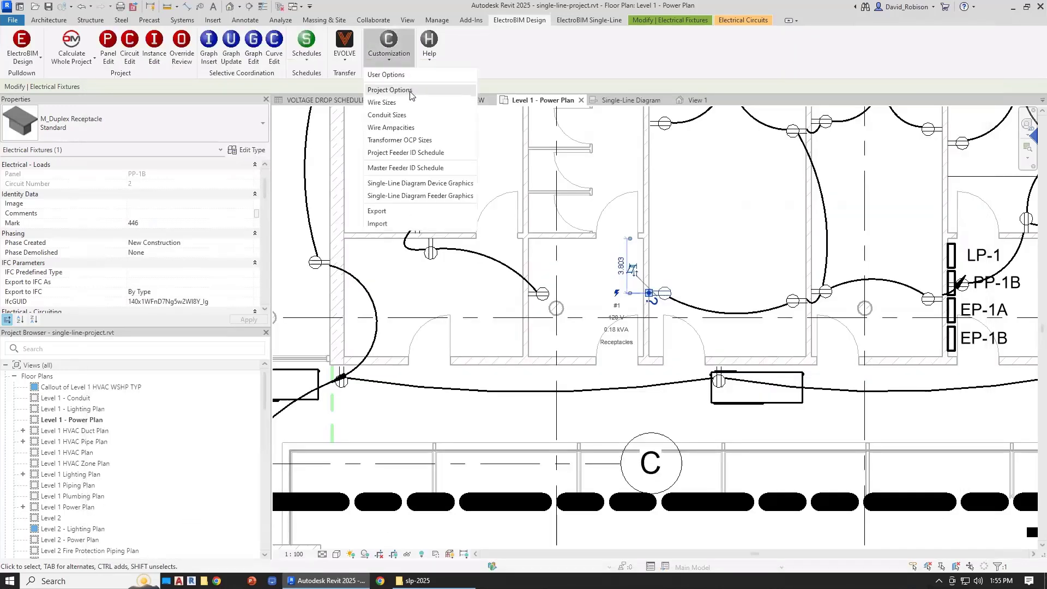
pyautogui.click(463, 153)
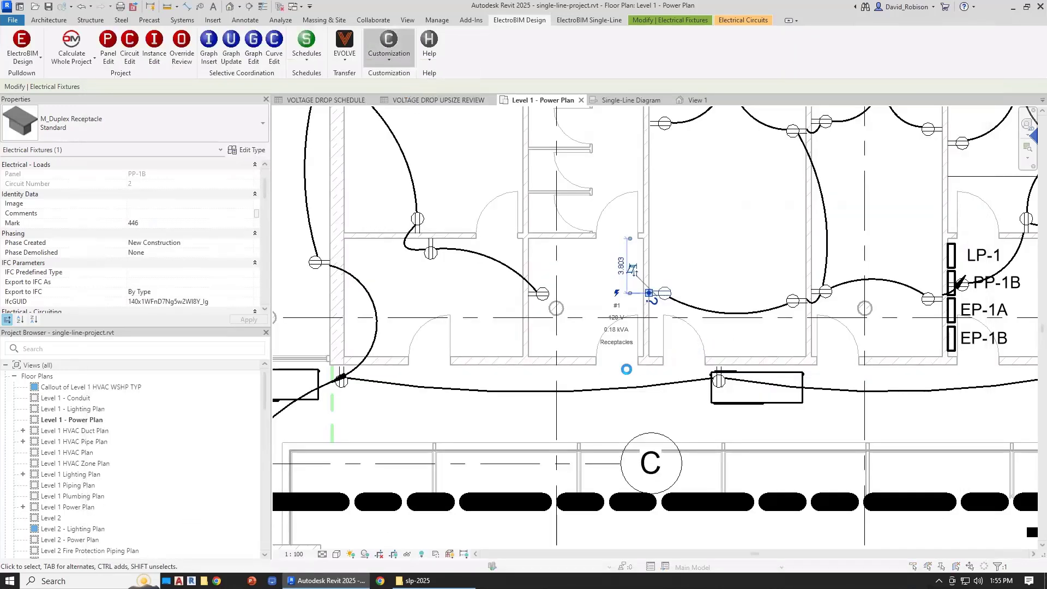
pyautogui.click(606, 396)
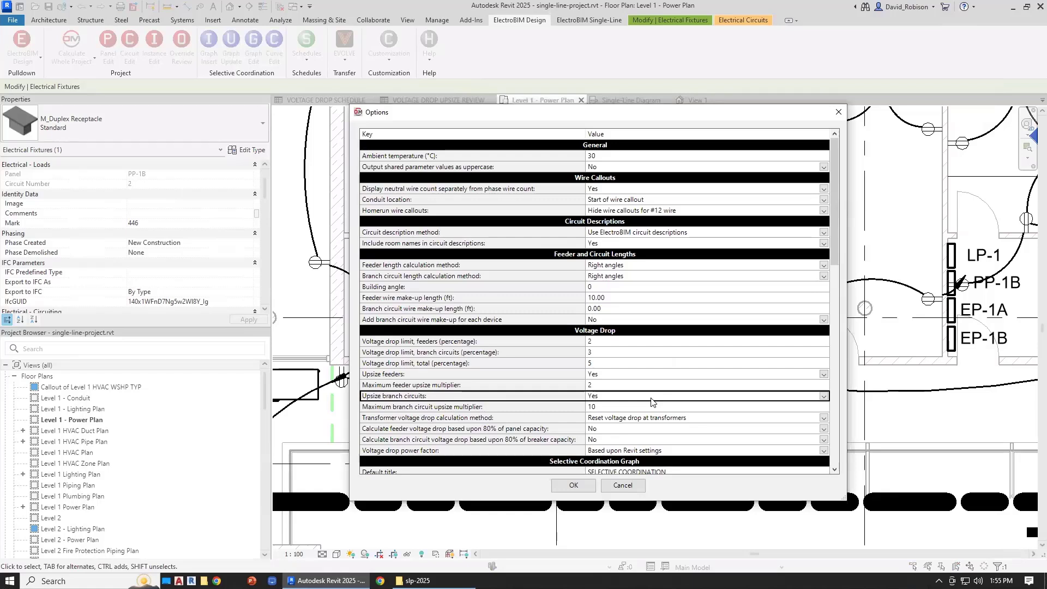
pyautogui.click(603, 408)
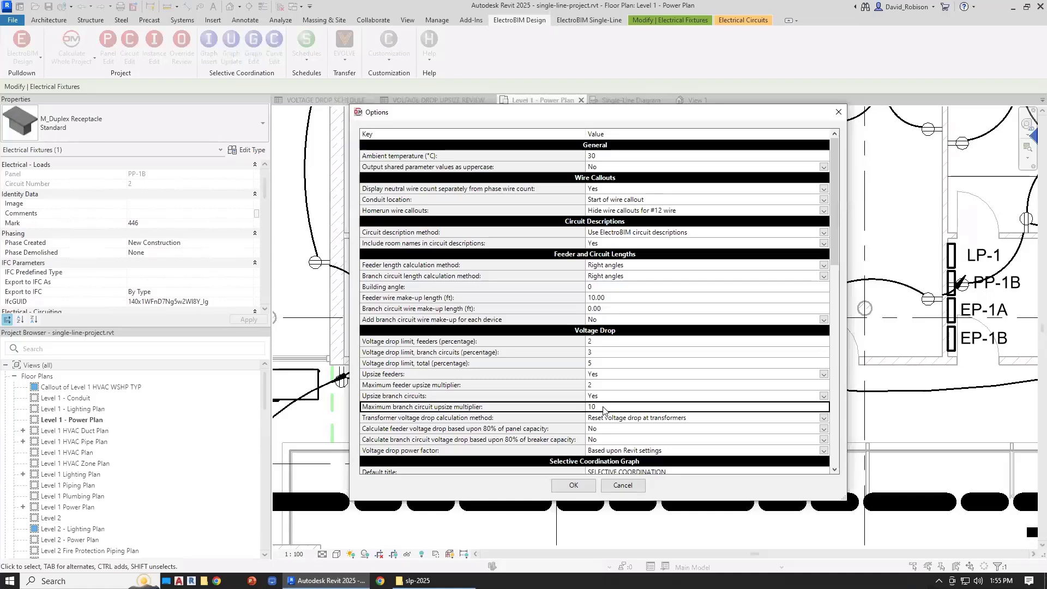
# Review the project's voltage drop limit percentages for feeders, branch circuits and total, keeping them as they are.
pyautogui.click(599, 352)
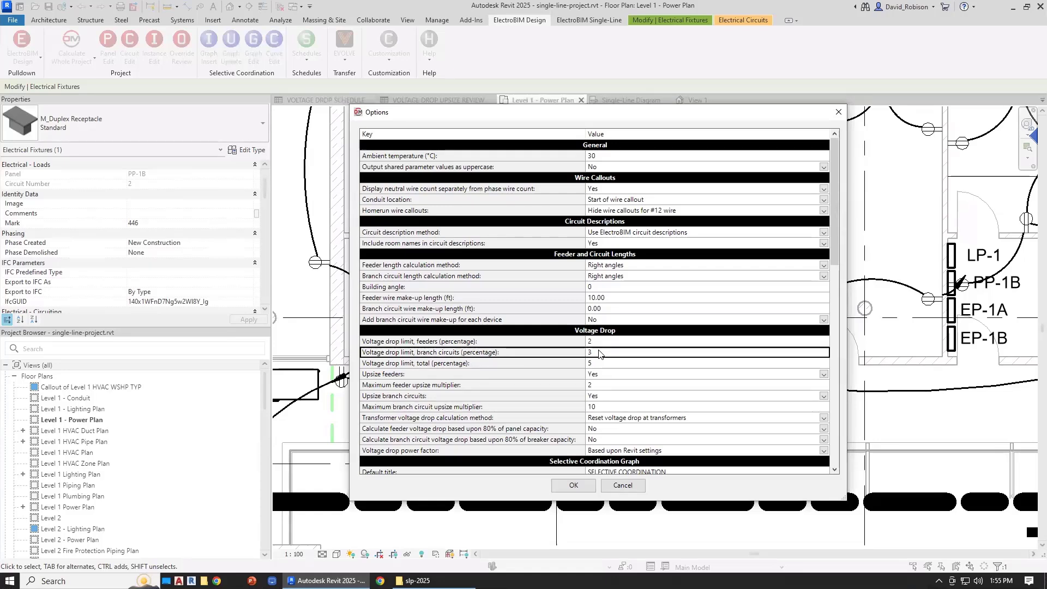
pyautogui.click(601, 364)
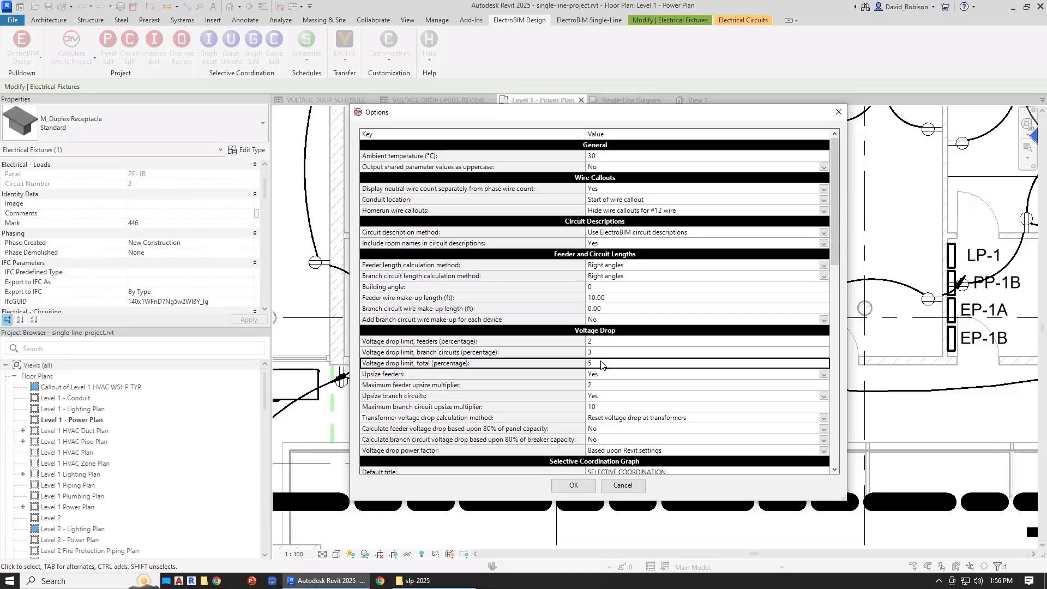
pyautogui.click(610, 343)
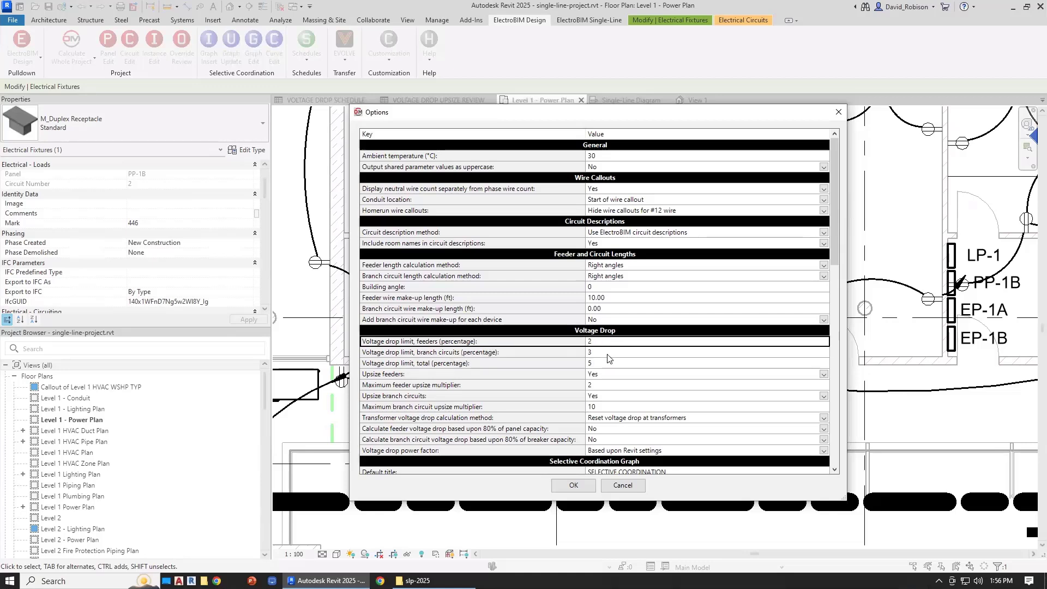
pyautogui.click(608, 353)
pyautogui.click(609, 364)
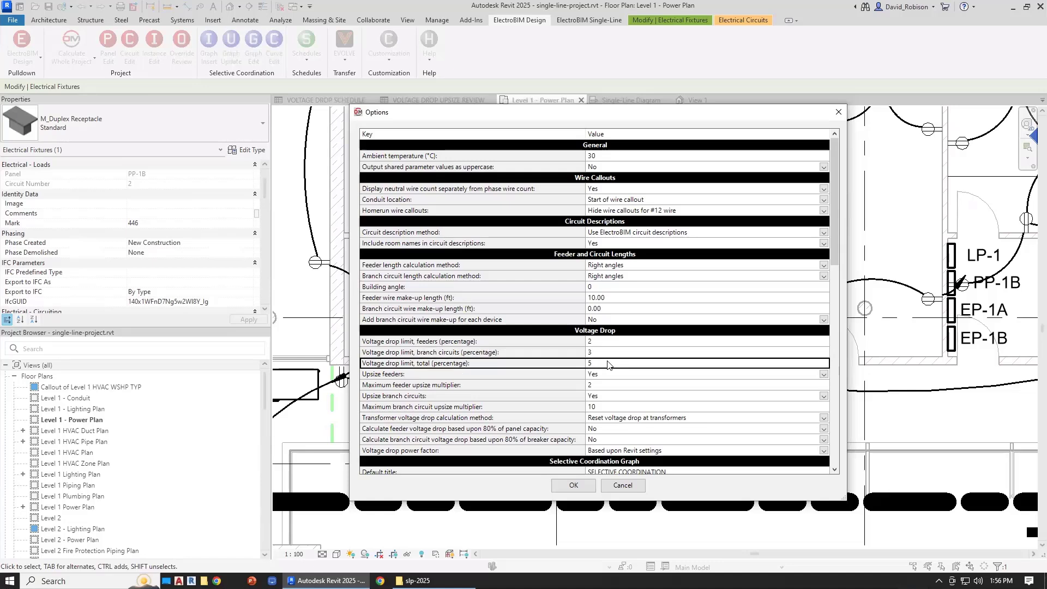
pyautogui.click(554, 342)
pyautogui.click(552, 354)
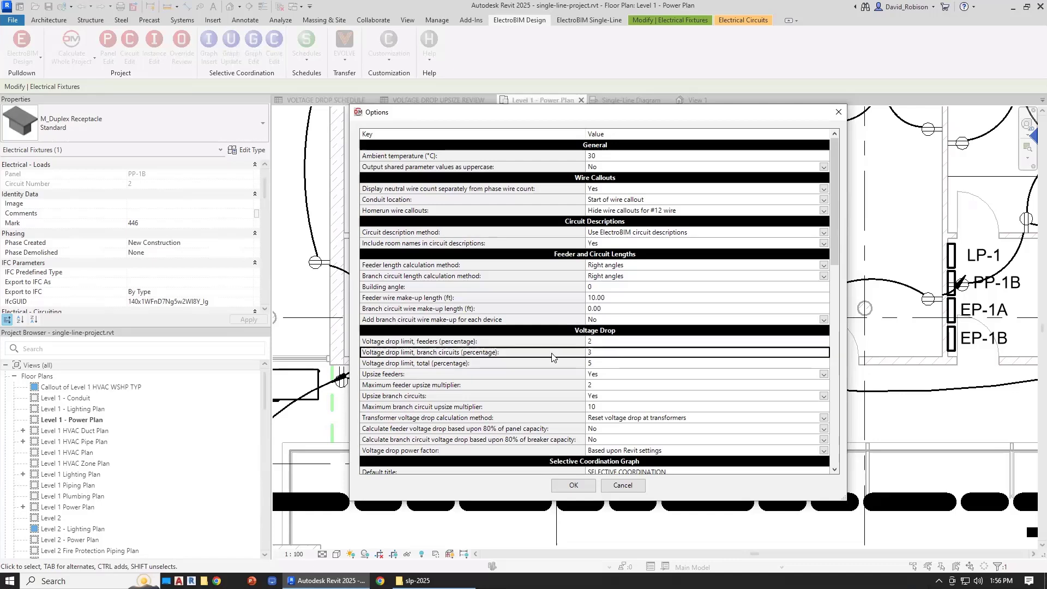
pyautogui.click(549, 365)
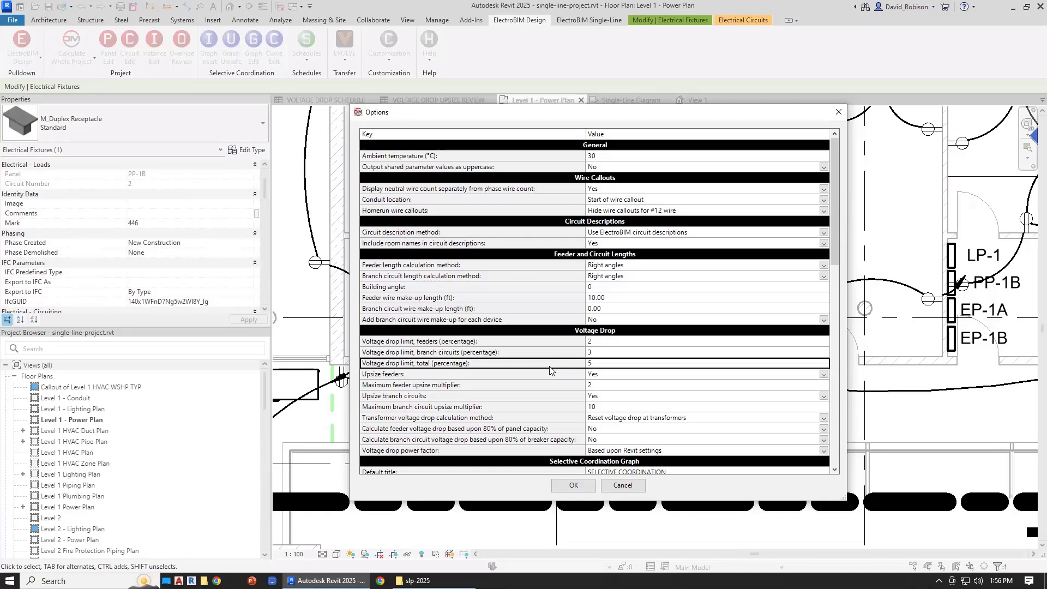
pyautogui.click(552, 343)
pyautogui.click(549, 353)
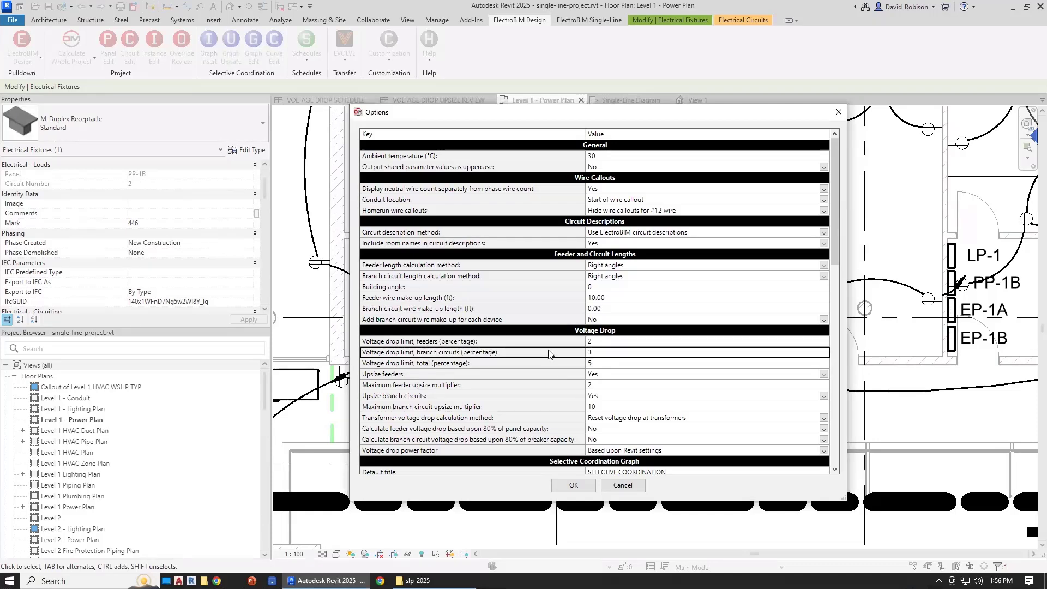
pyautogui.click(550, 364)
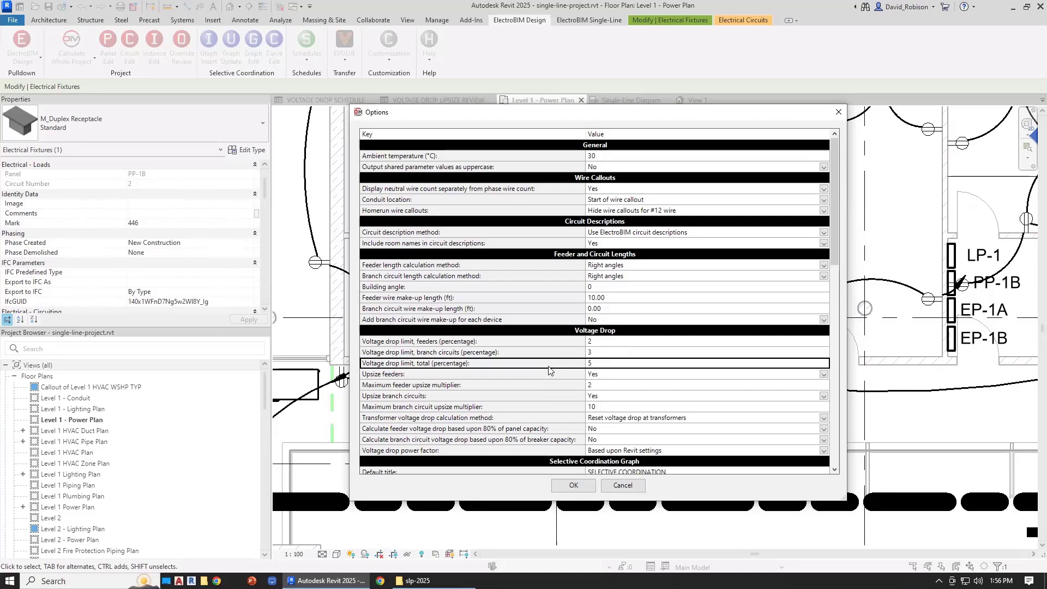
pyautogui.click(573, 485)
# Inspect the voltage drop and wire size parameters in the circuit properties of the duplex receptacle at the next wall on PP-1B circuit 2.
pyautogui.click(793, 300)
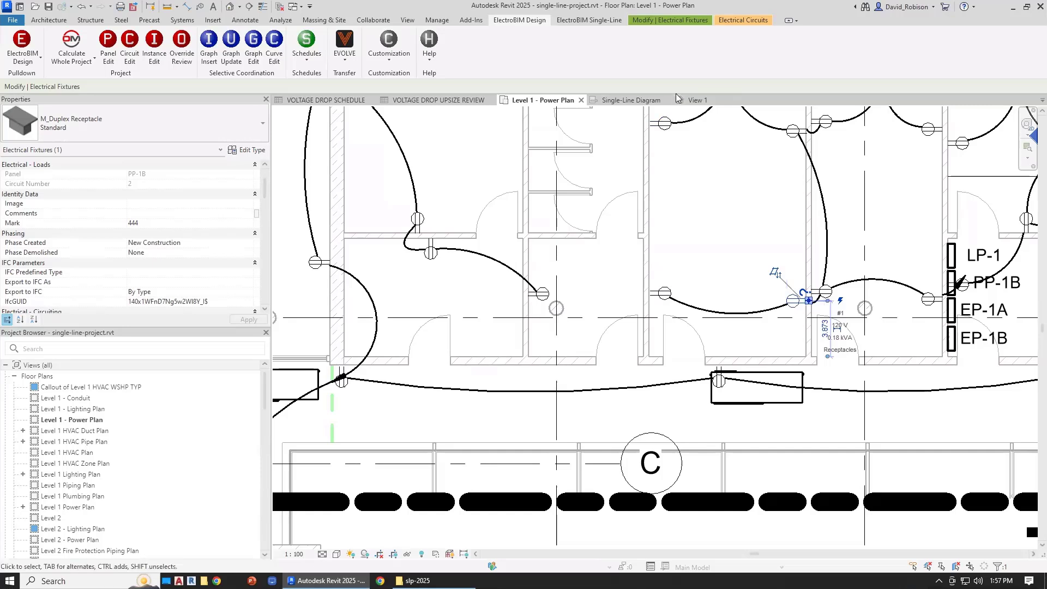
pyautogui.click(740, 20)
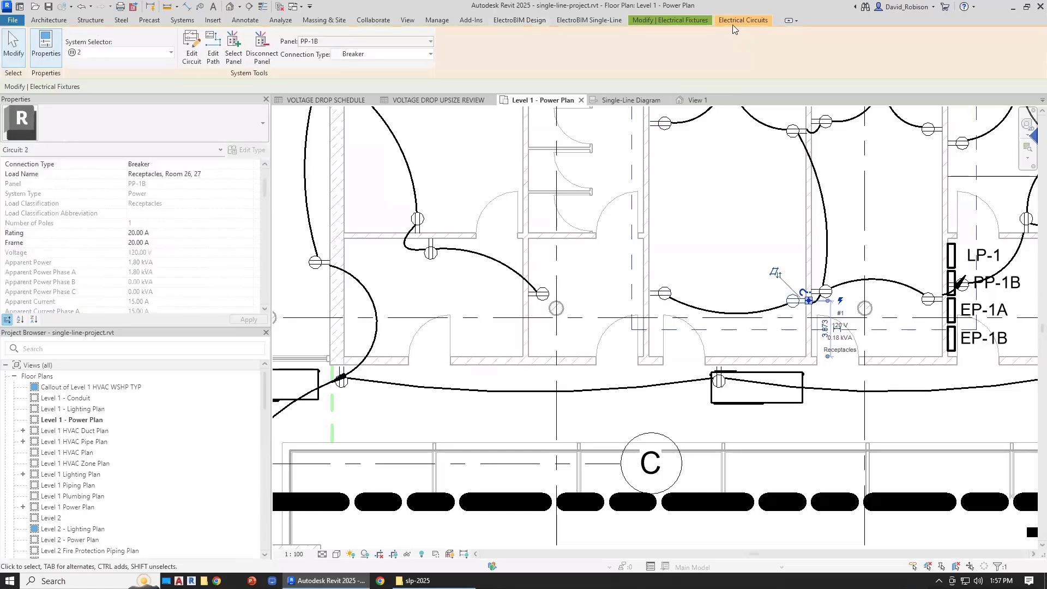
pyautogui.scroll(-10, 222, 248)
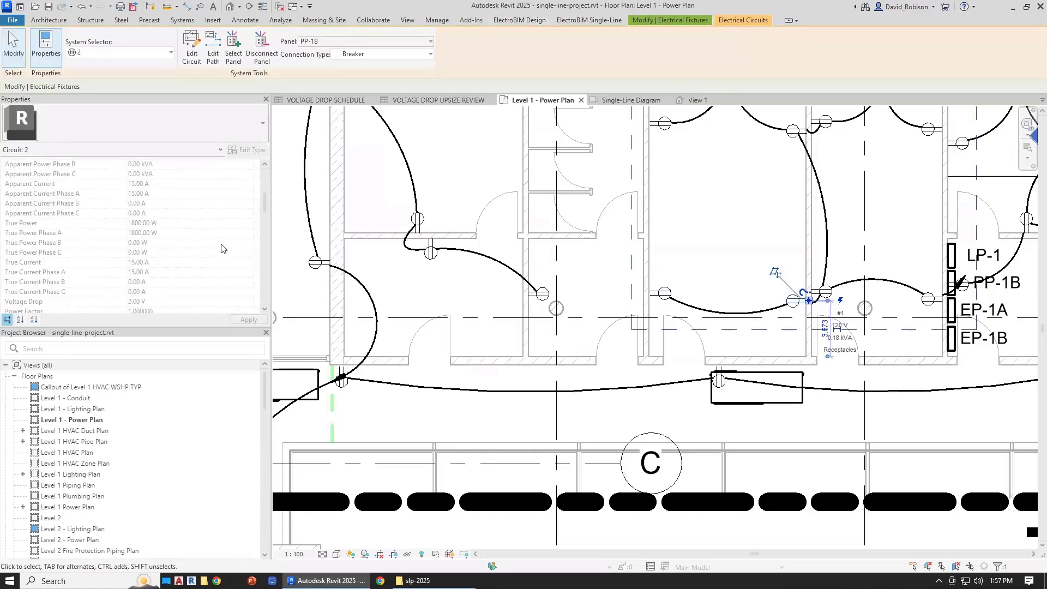
pyautogui.scroll(-5, 220, 248)
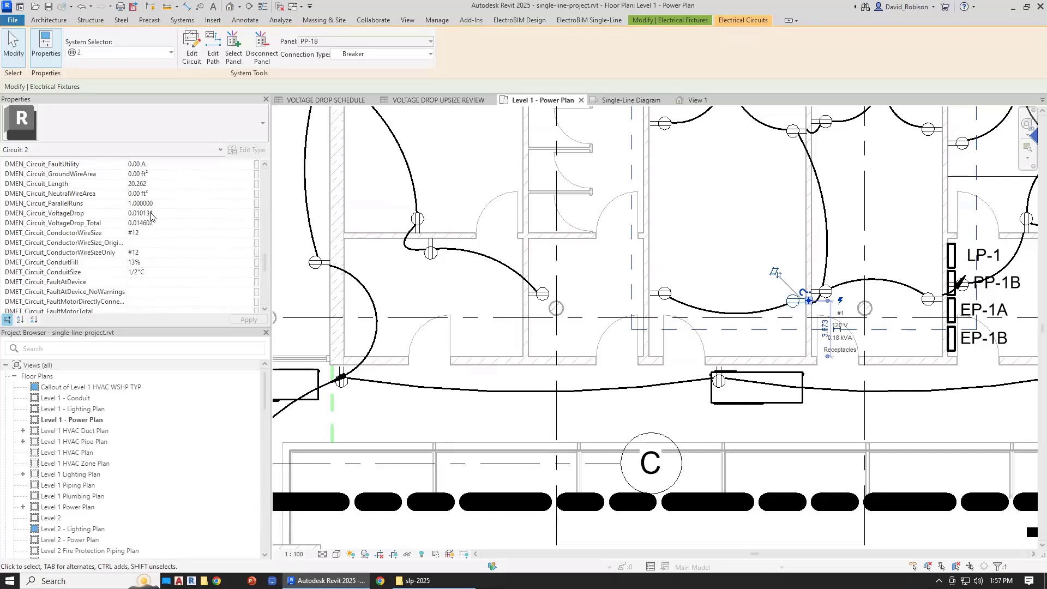
pyautogui.scroll(-4, 157, 244)
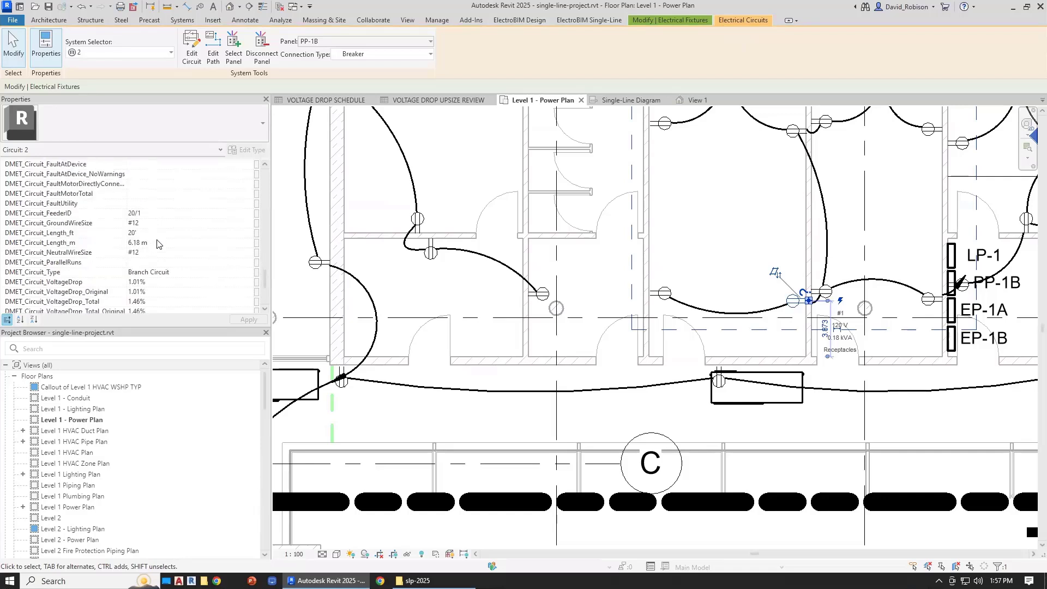
pyautogui.scroll(-2, 157, 244)
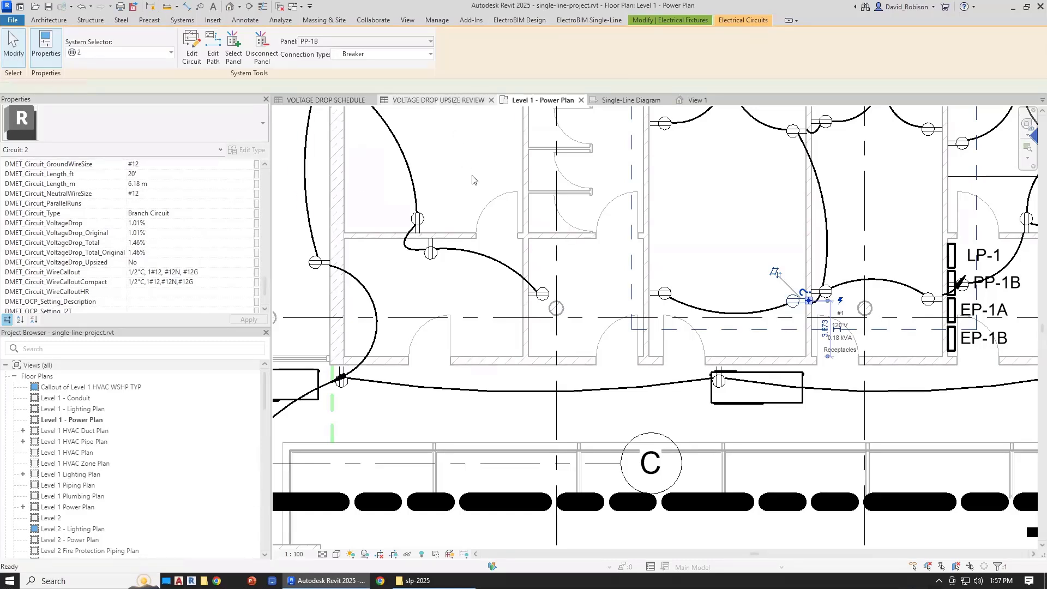
# Review the original and actual conductor sizes of the upsized branch circuits in the VOLTAGE DROP UPSIZE REVIEW schedule.
pyautogui.click(448, 101)
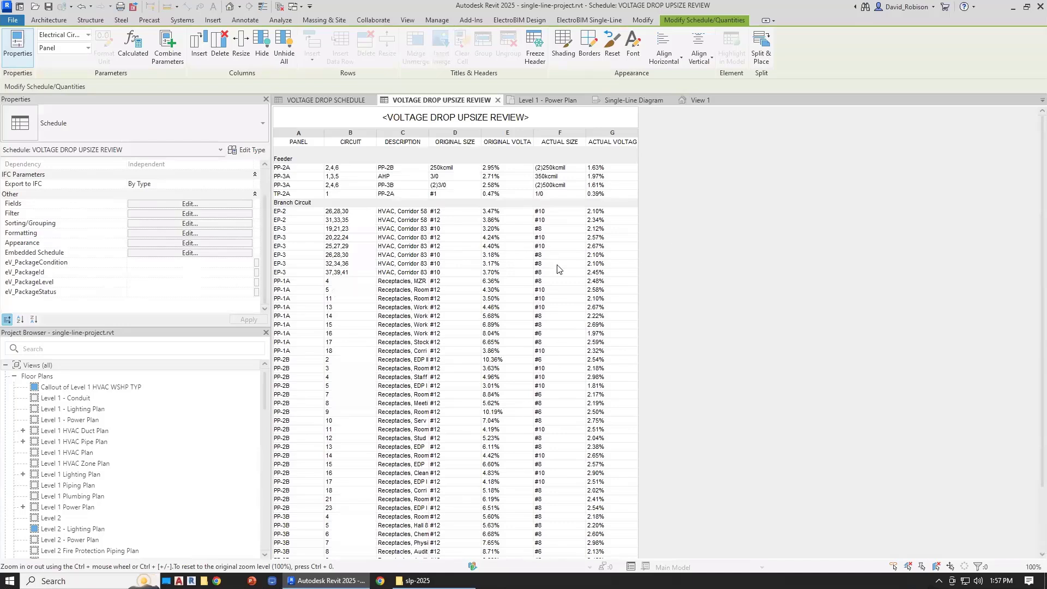
pyautogui.scroll(-3, 456, 322)
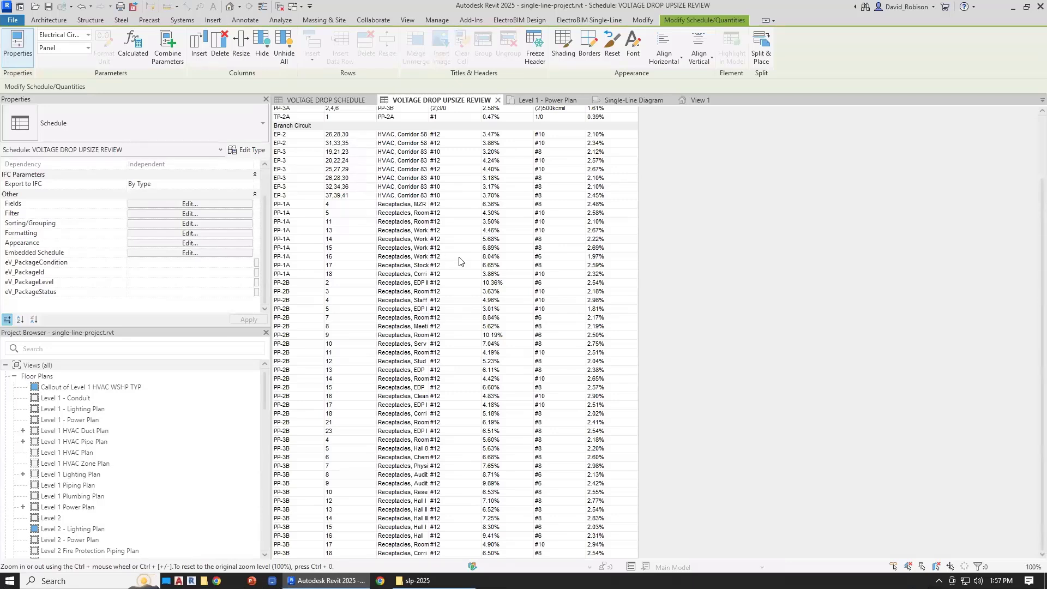
pyautogui.click(417, 257)
pyautogui.click(445, 258)
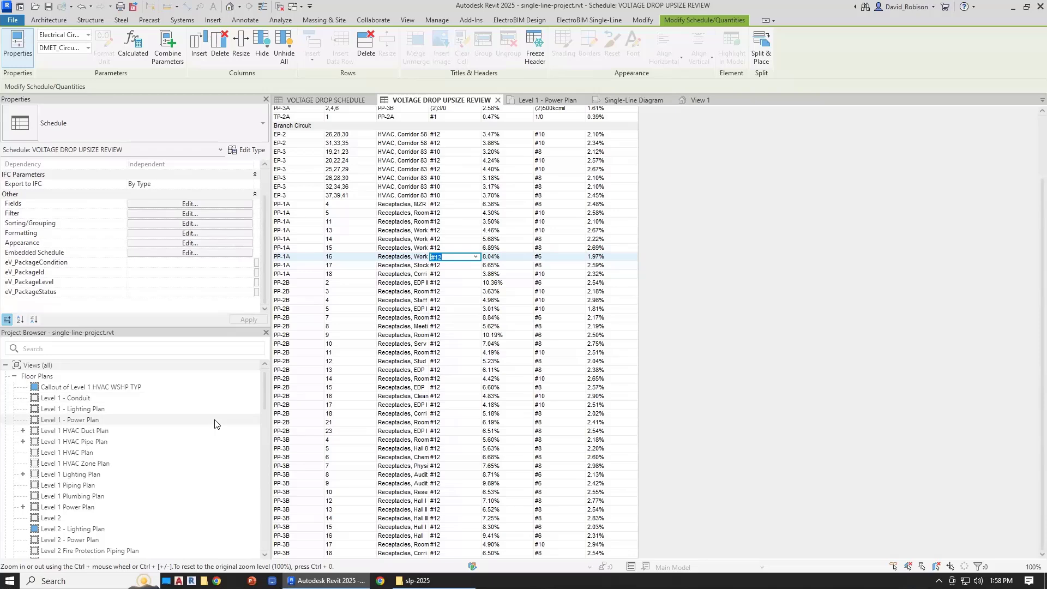
# Open the panel schedules for LP-2B and LP-2.
pyautogui.scroll(-3, 216, 424)
pyautogui.moveTo(266, 411); pyautogui.dragTo(261, 482)
pyautogui.doubleClick(125, 413)
pyautogui.scroll(-2, 142, 457)
pyautogui.doubleClick(144, 483)
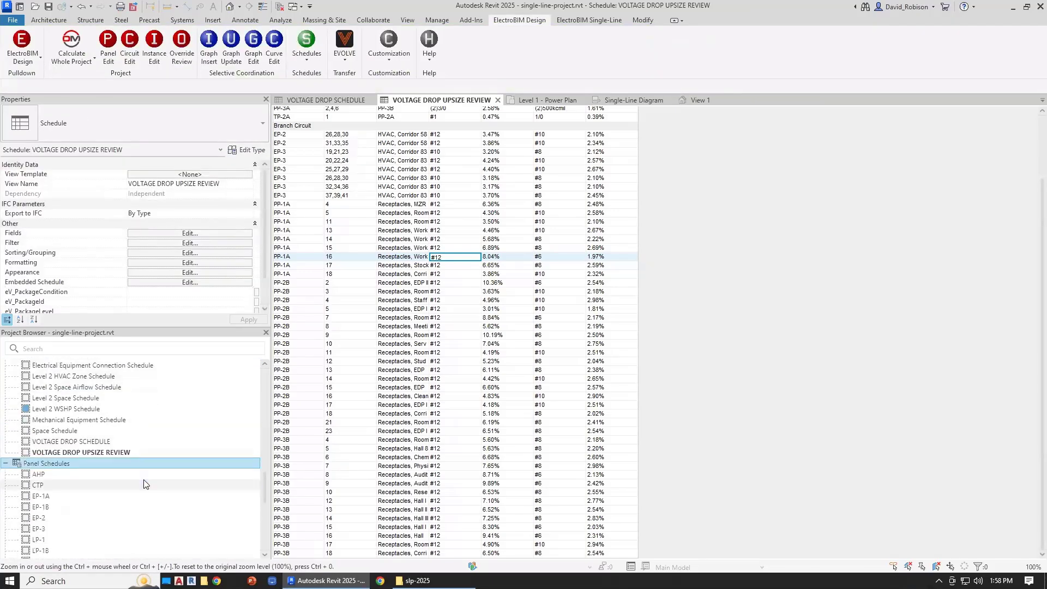
pyautogui.scroll(-6, 143, 483)
pyautogui.doubleClick(103, 387)
pyautogui.doubleClick(39, 376)
pyautogui.click(412, 327)
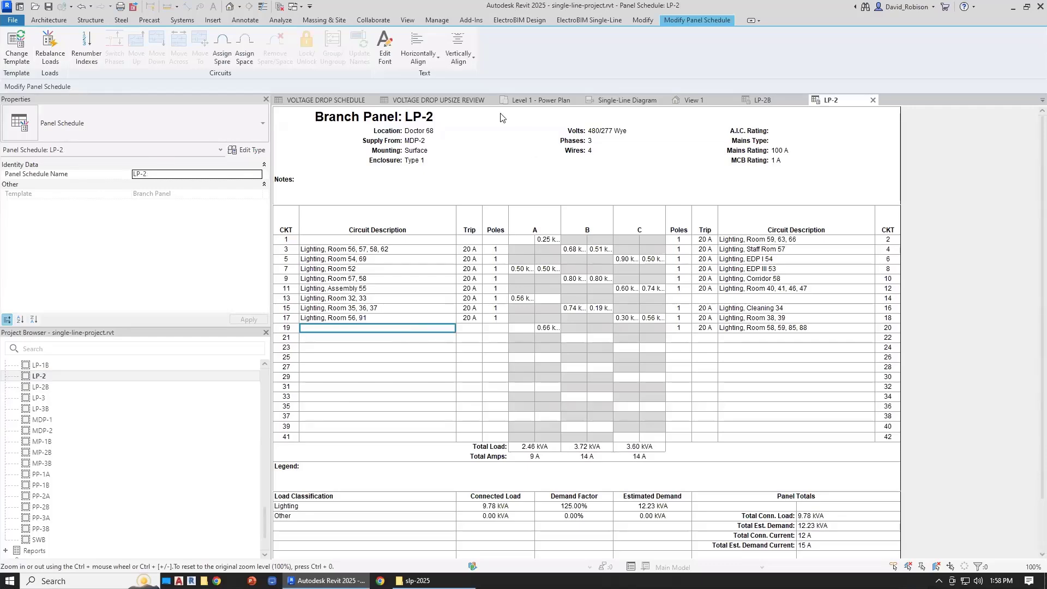
# Open the Branch Panel schedule template for editing and insert a column to the right of Circuit Description.
pyautogui.click(442, 24)
pyautogui.click(397, 62)
pyautogui.click(391, 101)
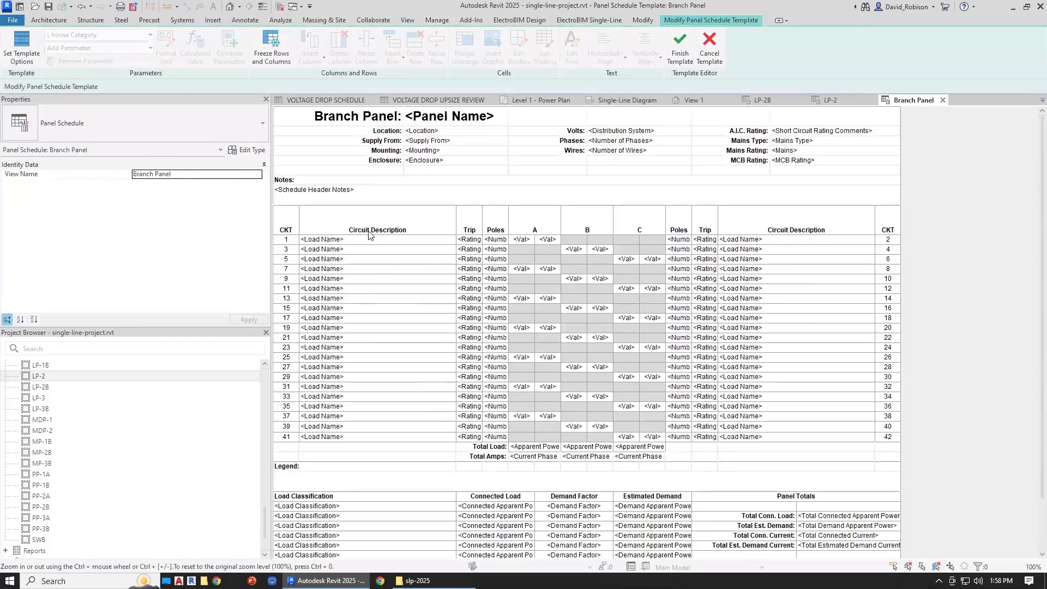
pyautogui.click(369, 230)
pyautogui.click(394, 59)
pyautogui.click(320, 58)
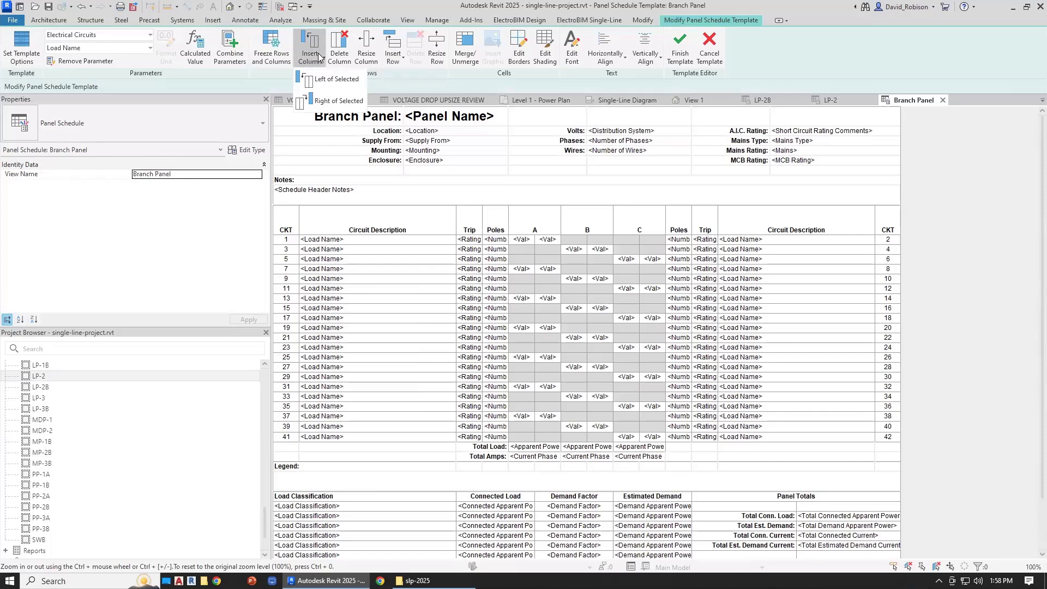
pyautogui.click(338, 100)
# Assign the electrical circuit parameter DMET_Circuit_VoltageDrop to the empty column beside Circuit Description in the template.
pyautogui.click(411, 219)
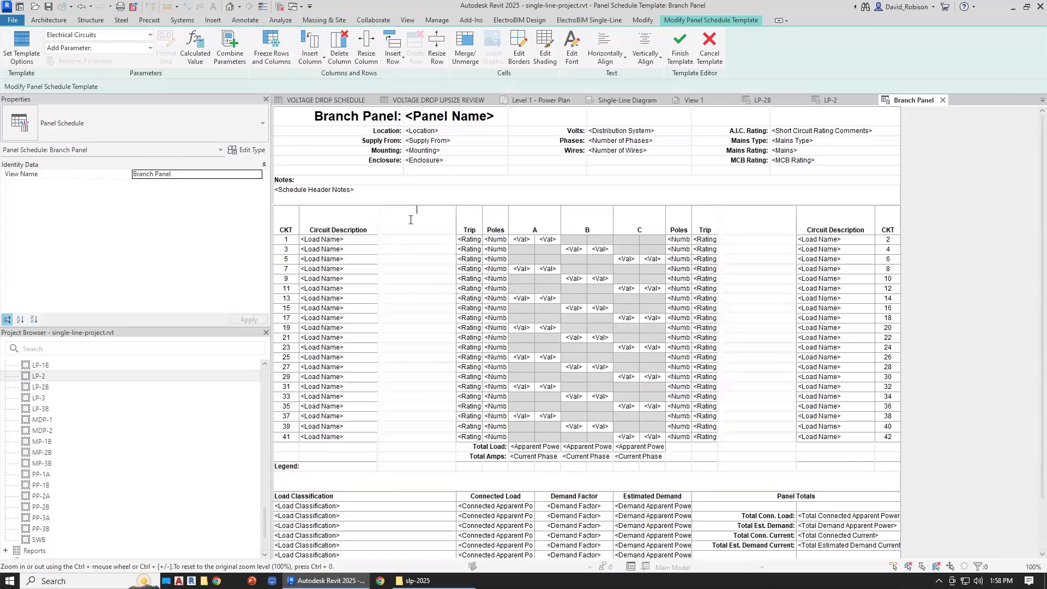
pyautogui.click(140, 49)
pyautogui.moveTo(185, 83); pyautogui.dragTo(191, 218)
pyautogui.scroll(-4, 136, 192)
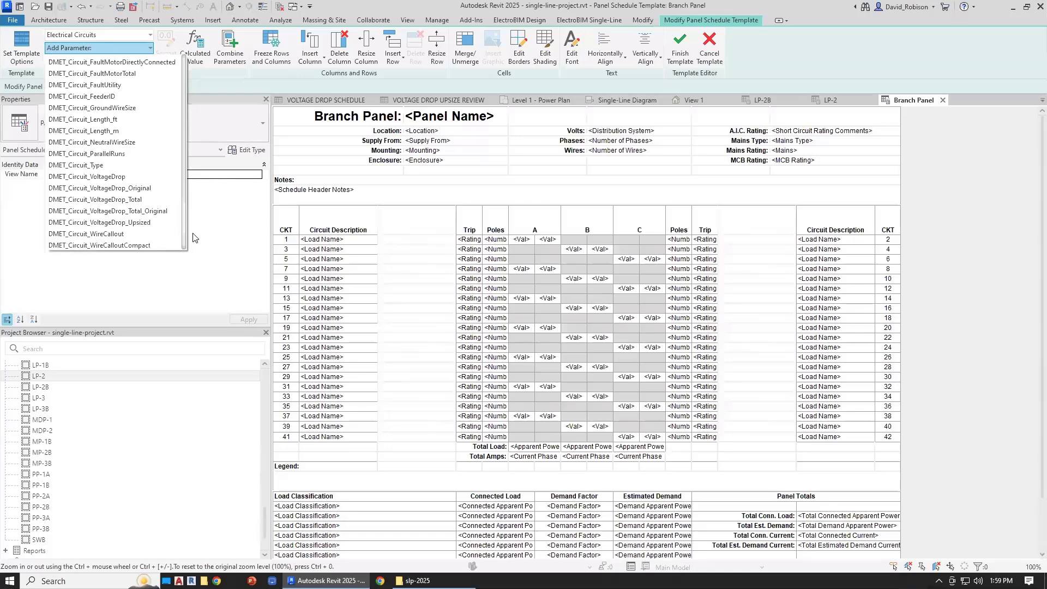
pyautogui.click(128, 176)
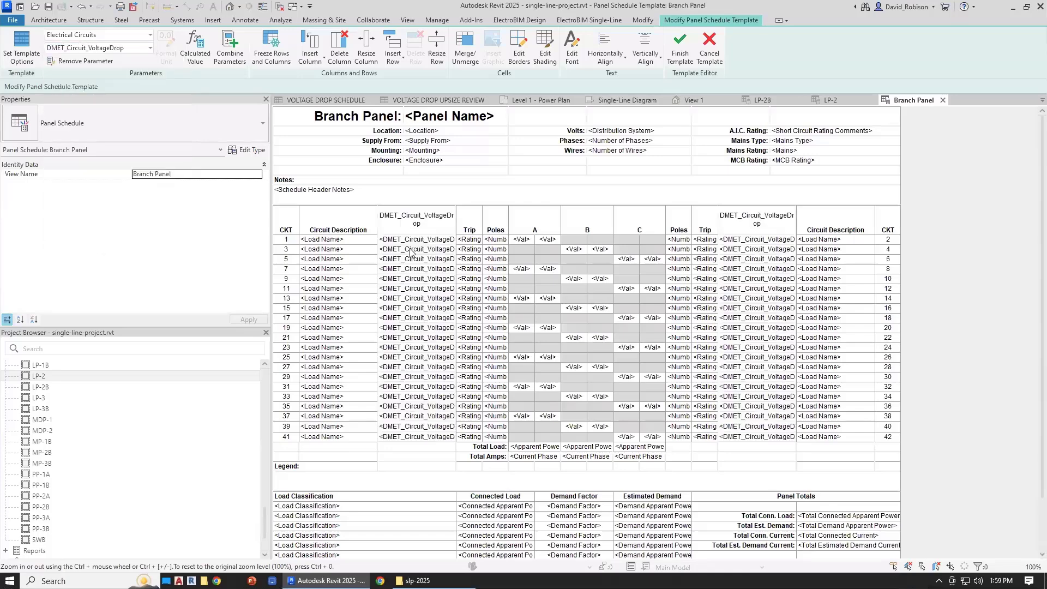
# Rename the heading of the new parameter column beside Circuit Description to "Voltage Drop".
pyautogui.doubleClick(430, 221)
pyautogui.write('Voltage Drop')
pyautogui.press('Return')
# Edit the cell borders of the Voltage Drop columns on both sides of the Branch Panel template.
pyautogui.moveTo(430, 221); pyautogui.dragTo(425, 436)
pyautogui.click(518, 56)
pyautogui.click(572, 229)
pyautogui.click(613, 229)
pyautogui.click(557, 373)
pyautogui.moveTo(757, 220); pyautogui.dragTo(757, 436)
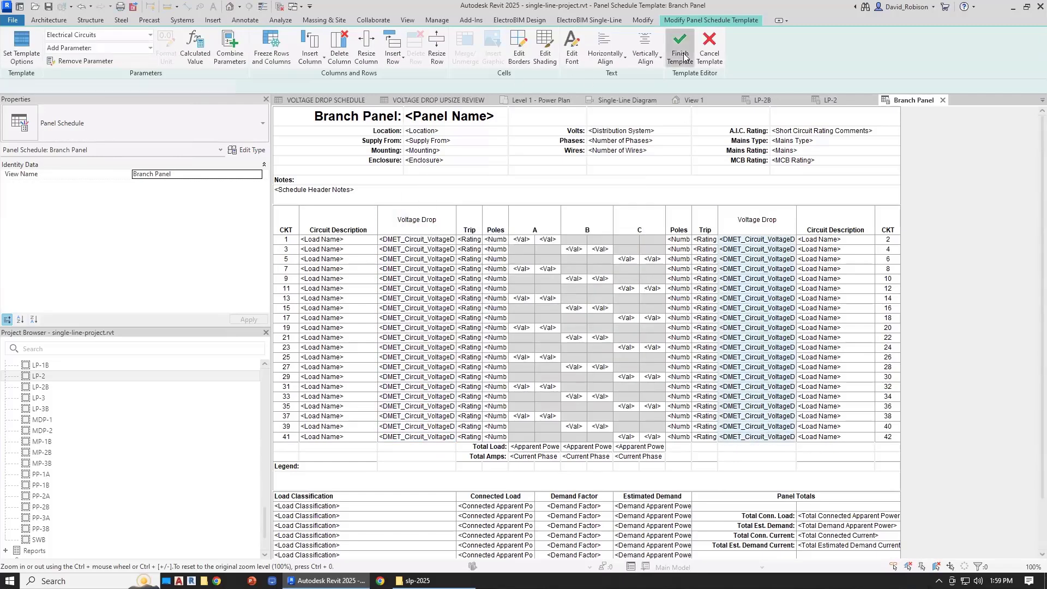
# Finish the template edits and reapply the Branch Panel (Default) template to the LP-2 panel schedule.
pyautogui.click(680, 49)
pyautogui.rightClick(128, 376)
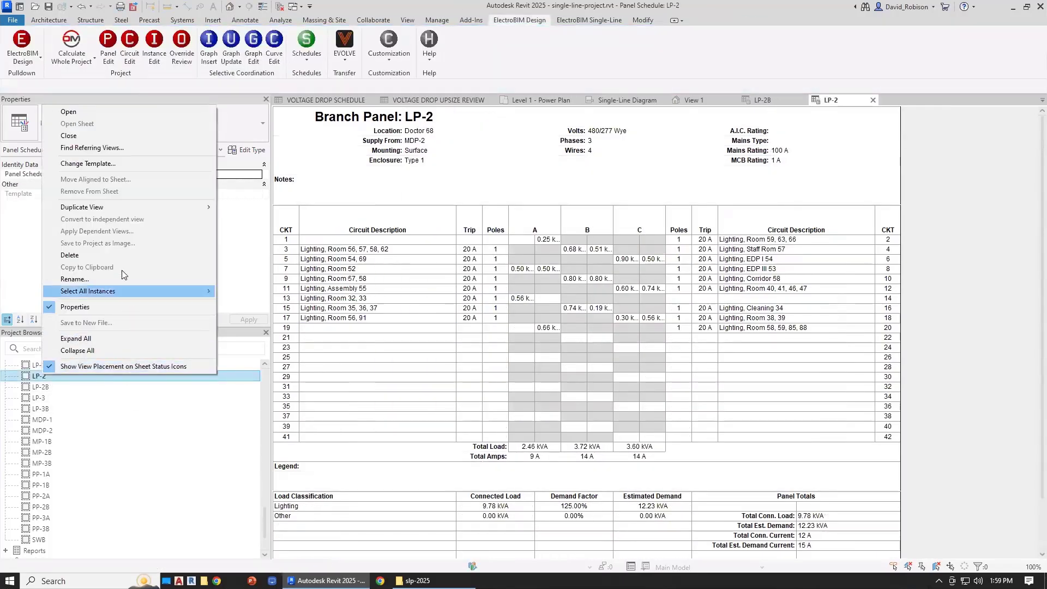
pyautogui.click(89, 163)
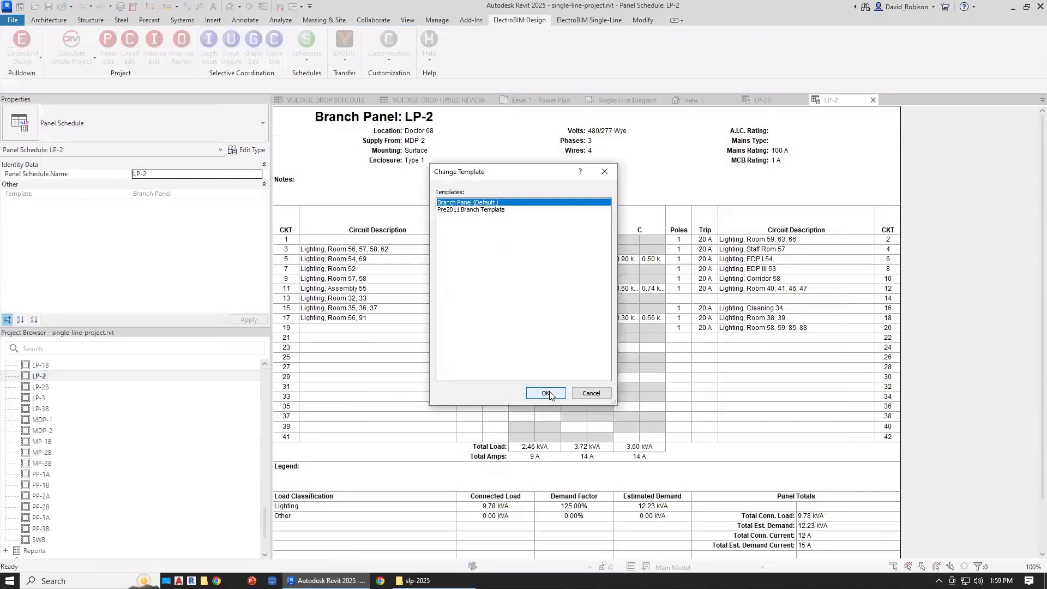
pyautogui.click(548, 391)
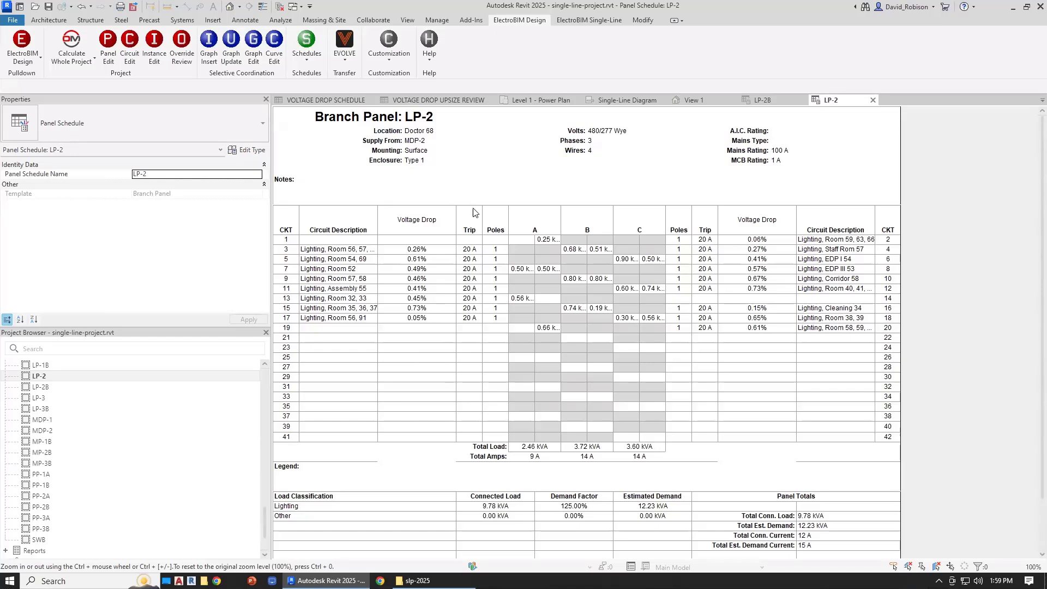
# Reopen the Branch Panel schedule template for editing and add the label "Voltage Drop:" in the header row below Enclosure.
pyautogui.click(445, 20)
pyautogui.click(399, 62)
pyautogui.click(393, 100)
pyautogui.click(542, 393)
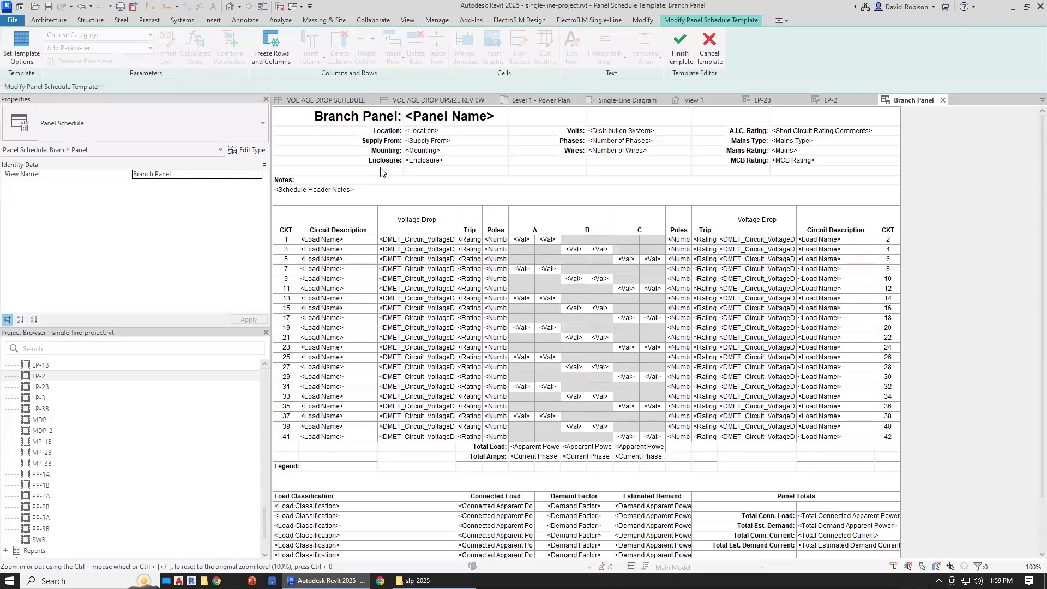
pyautogui.click(365, 171)
pyautogui.write('Voltage Drop:')
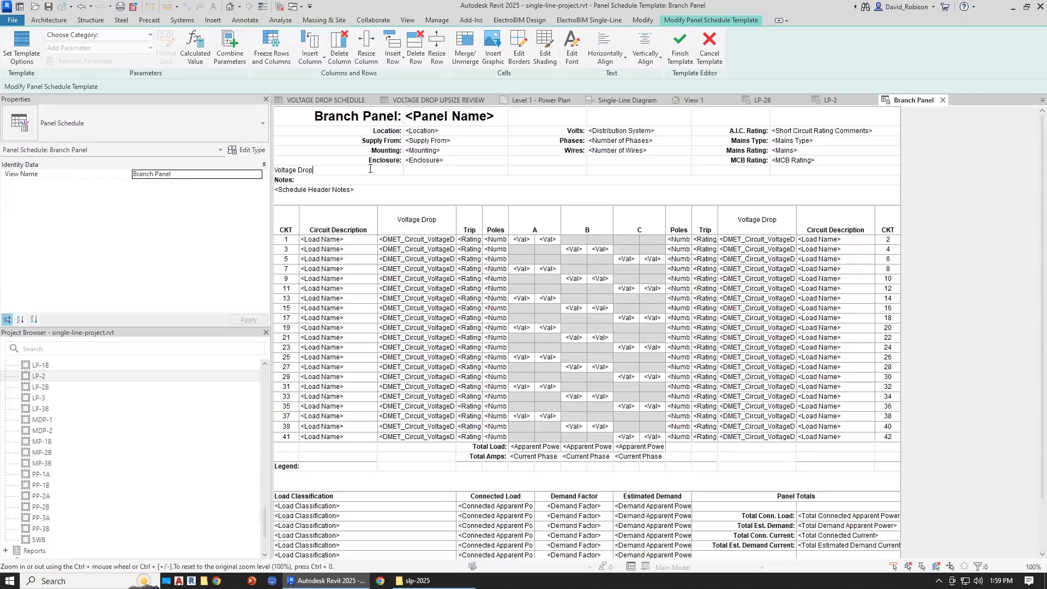
# Assign the electrical equipment parameter for feeder voltage drop to the cell beside the "Voltage Drop:" label and reopen the LP-2 schedule.
pyautogui.click(436, 169)
pyautogui.click(150, 48)
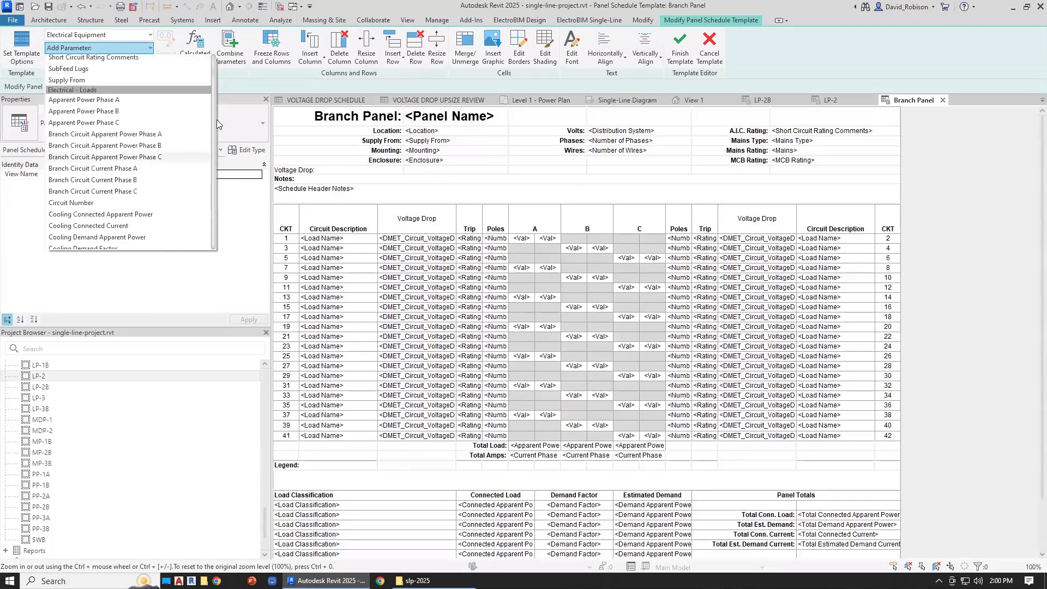
pyautogui.moveTo(214, 71); pyautogui.dragTo(215, 223)
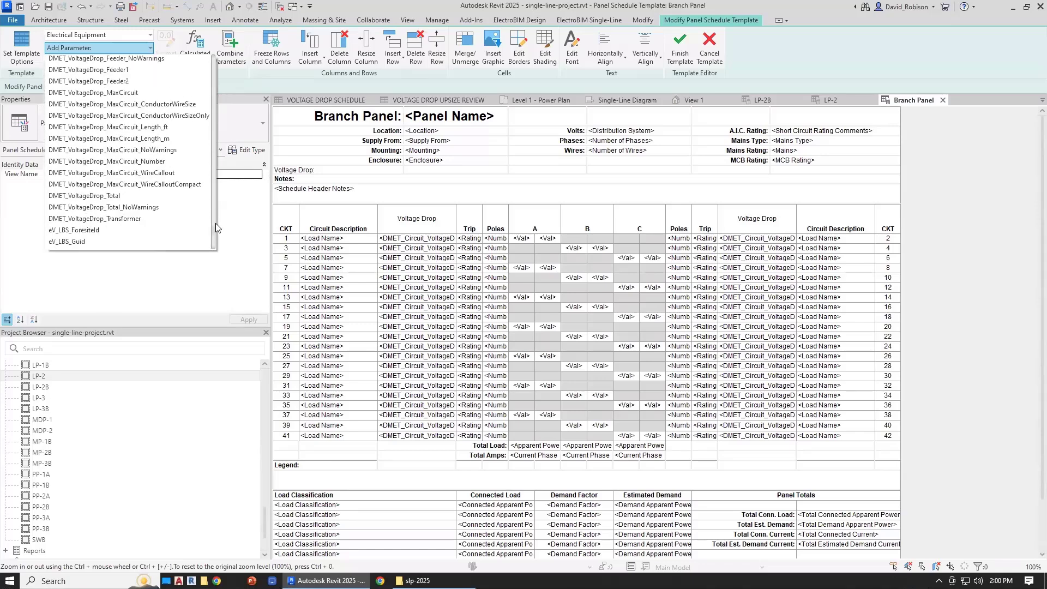
pyautogui.scroll(1, 150, 145)
pyautogui.click(126, 75)
pyautogui.doubleClick(39, 376)
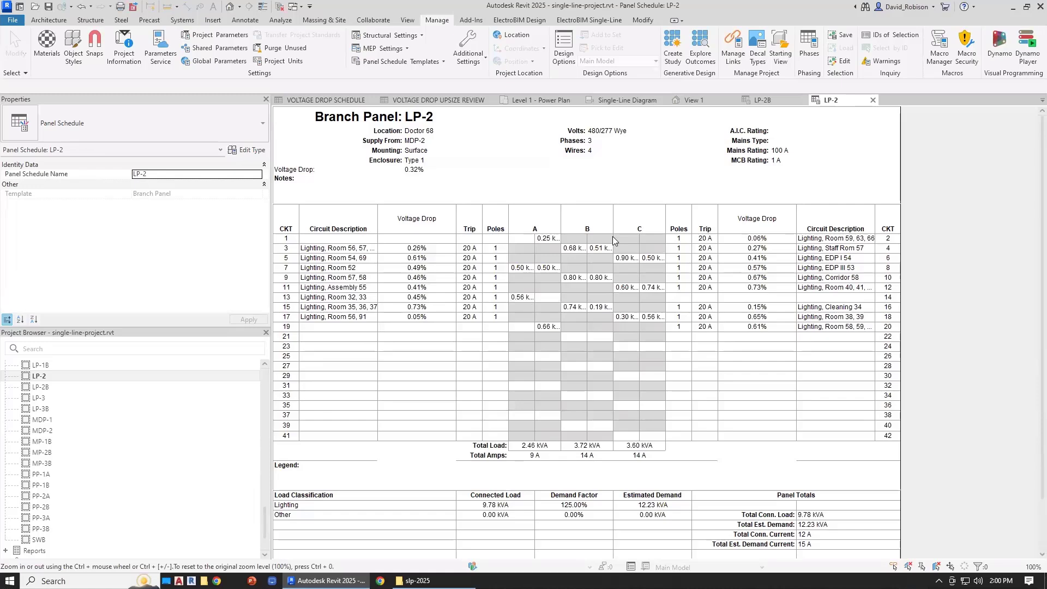
# Examine the voltage drop labels at PP-2B and EP-2 in the Single-Line Diagram and the DMET_VoltageDrop parameters of panel PP-2B.
pyautogui.click(627, 103)
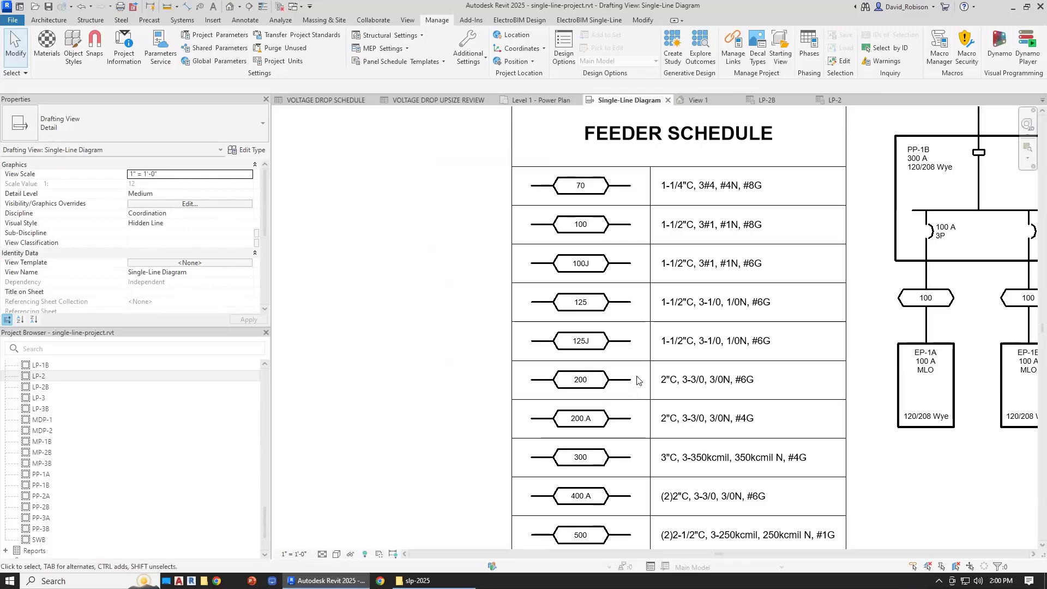
pyautogui.scroll(-3, 637, 365)
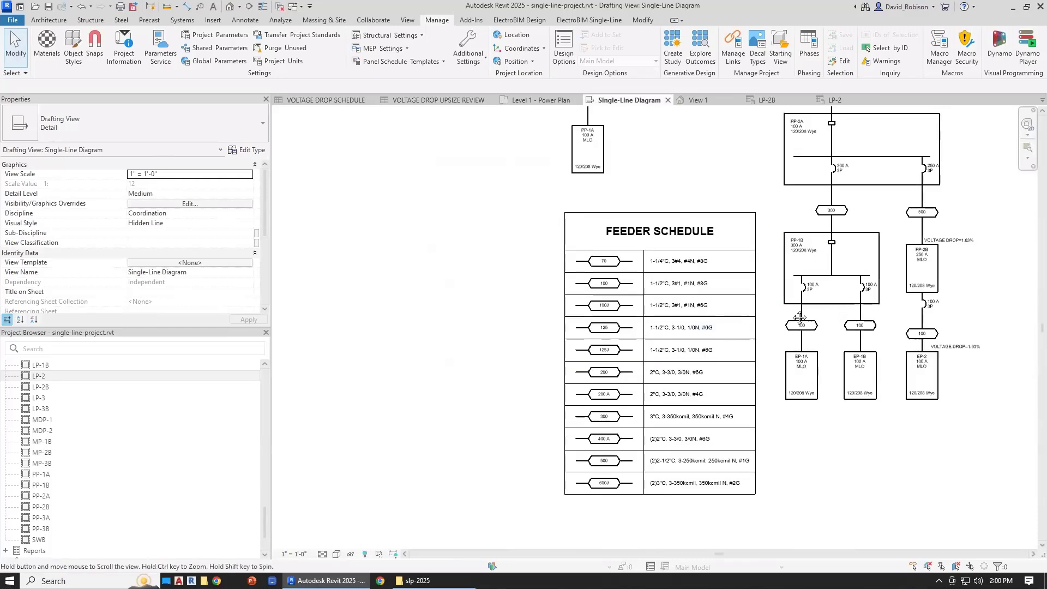
pyautogui.scroll(4, 738, 292)
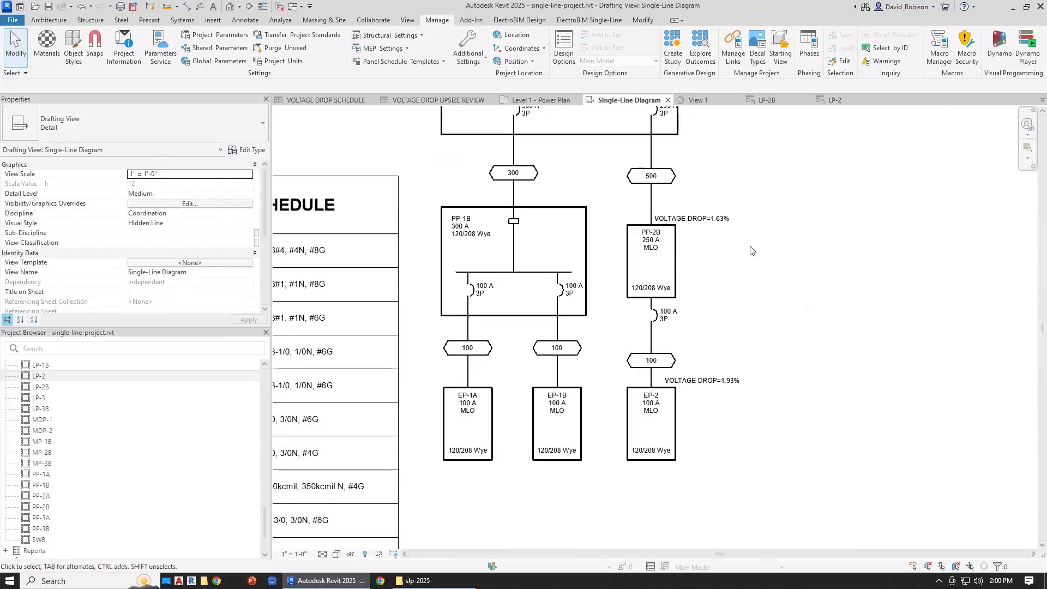
pyautogui.scroll(1, 750, 264)
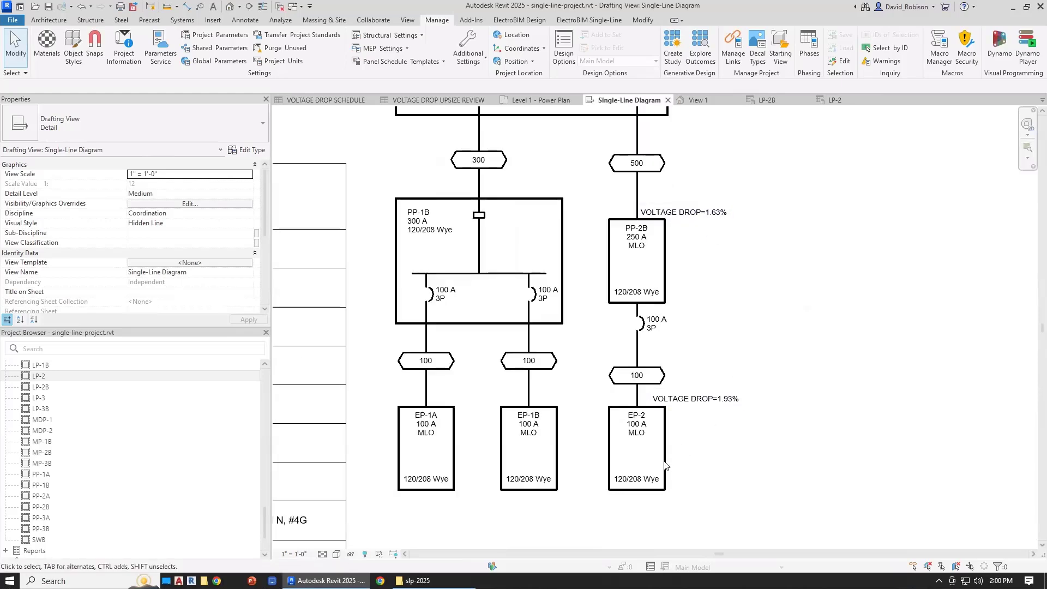
pyautogui.click(665, 251)
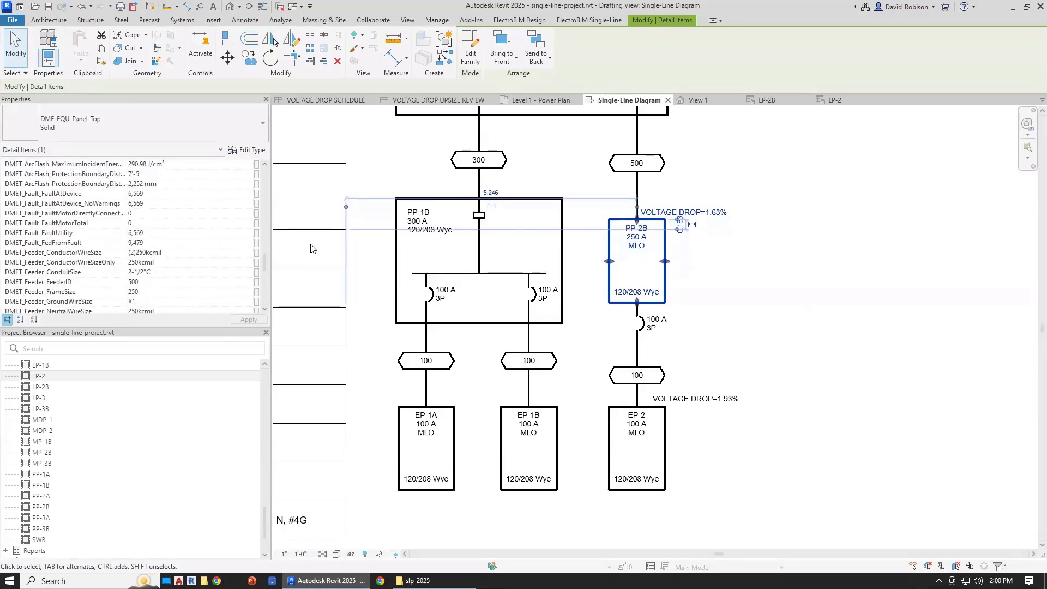
pyautogui.scroll(-4, 151, 271)
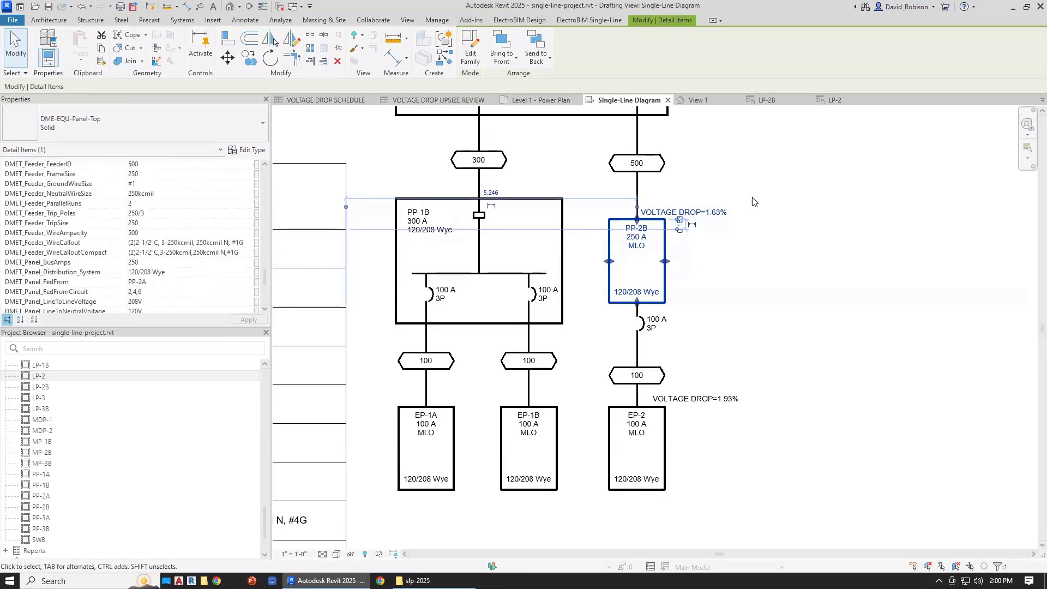
pyautogui.scroll(-4, 220, 256)
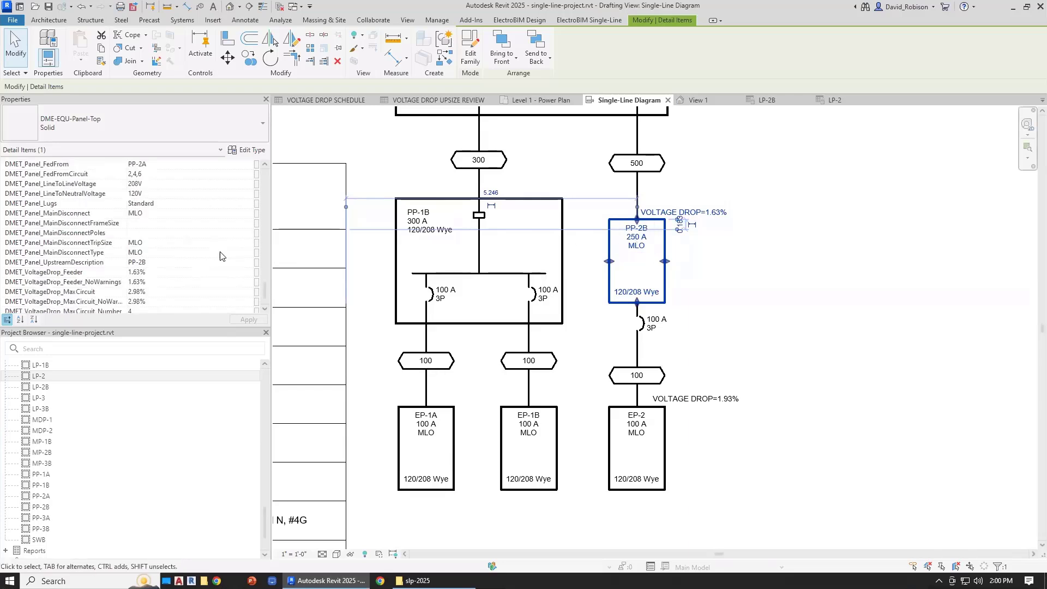
pyautogui.scroll(-2, 204, 261)
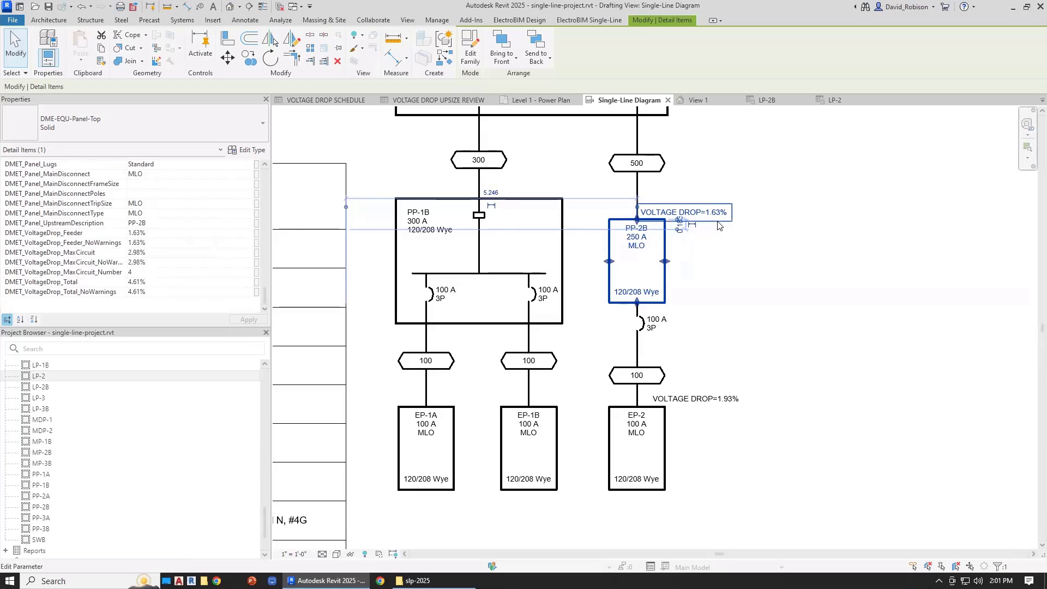
pyautogui.press('Escape')
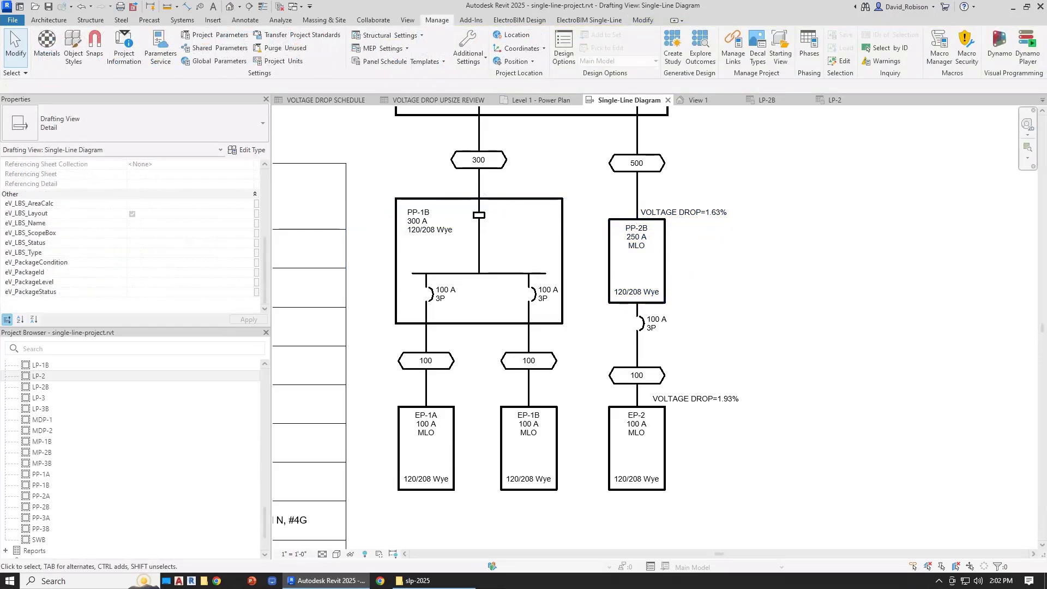